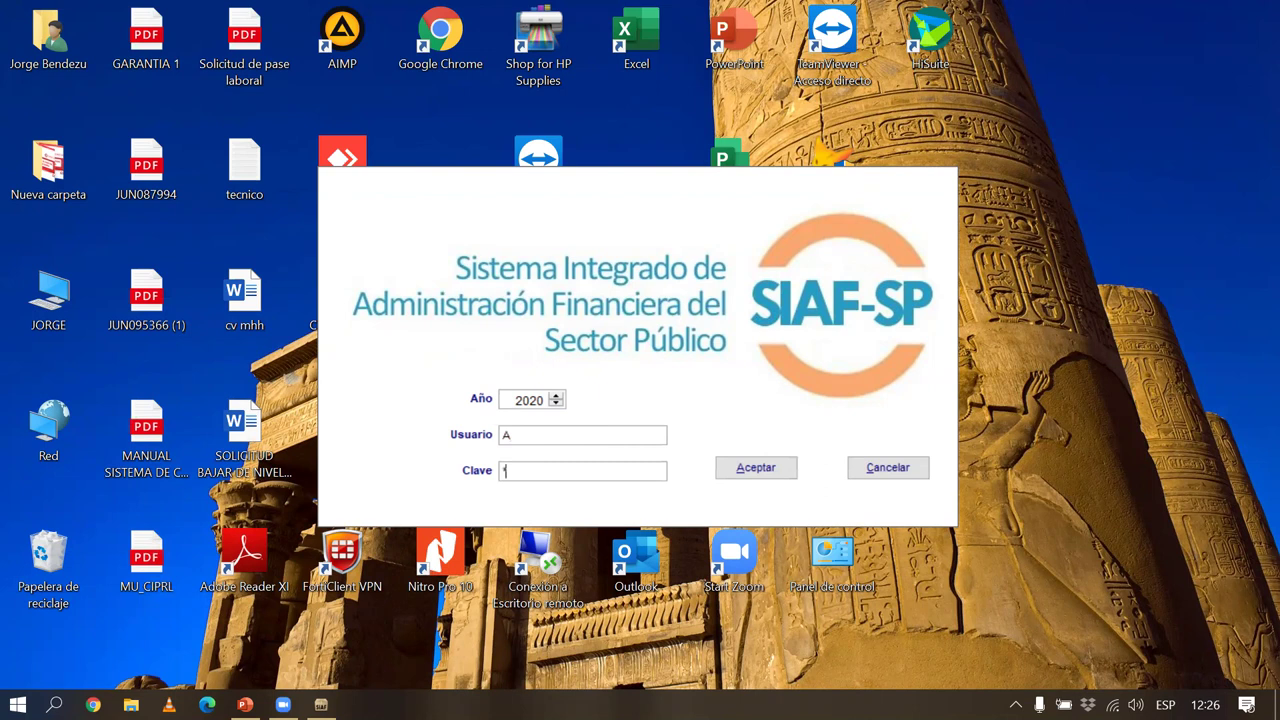
# Step: Submit the SIAF-SP login for 2020 and enter Módulo Administrativo Ejecutora
pyautogui.press('Tab')
pyautogui.press('Return')
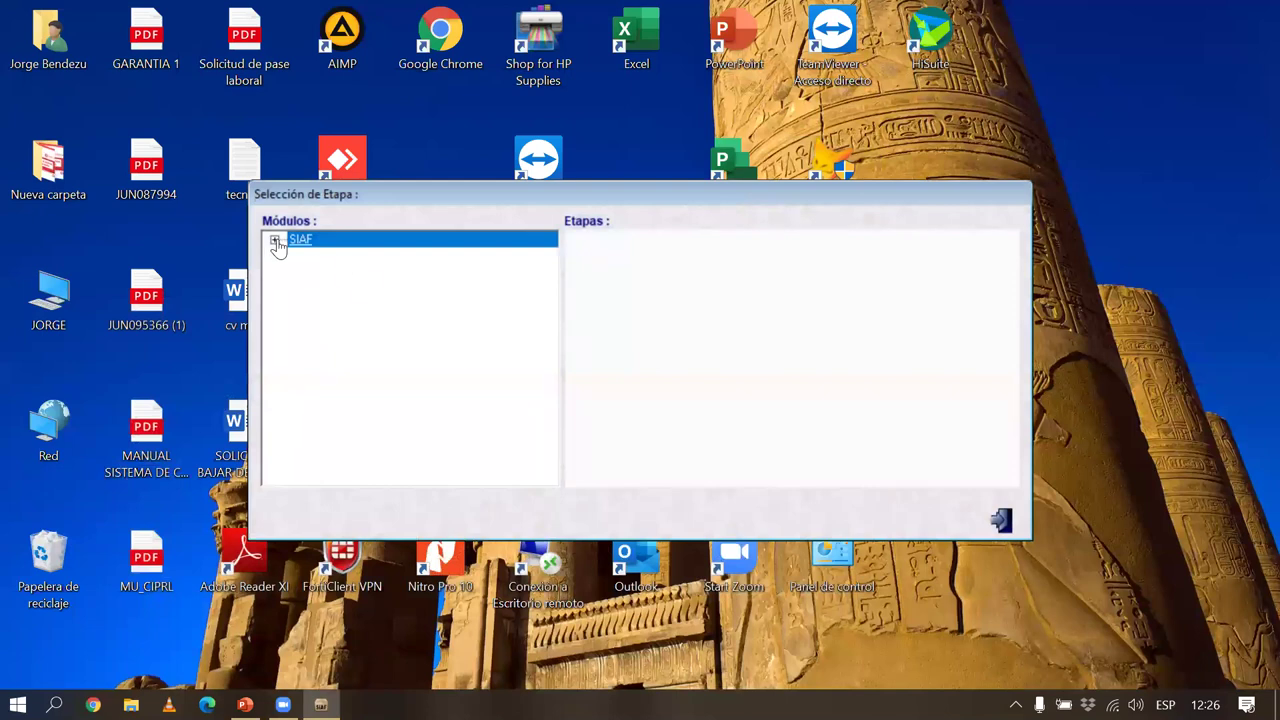
pyautogui.click(272, 241)
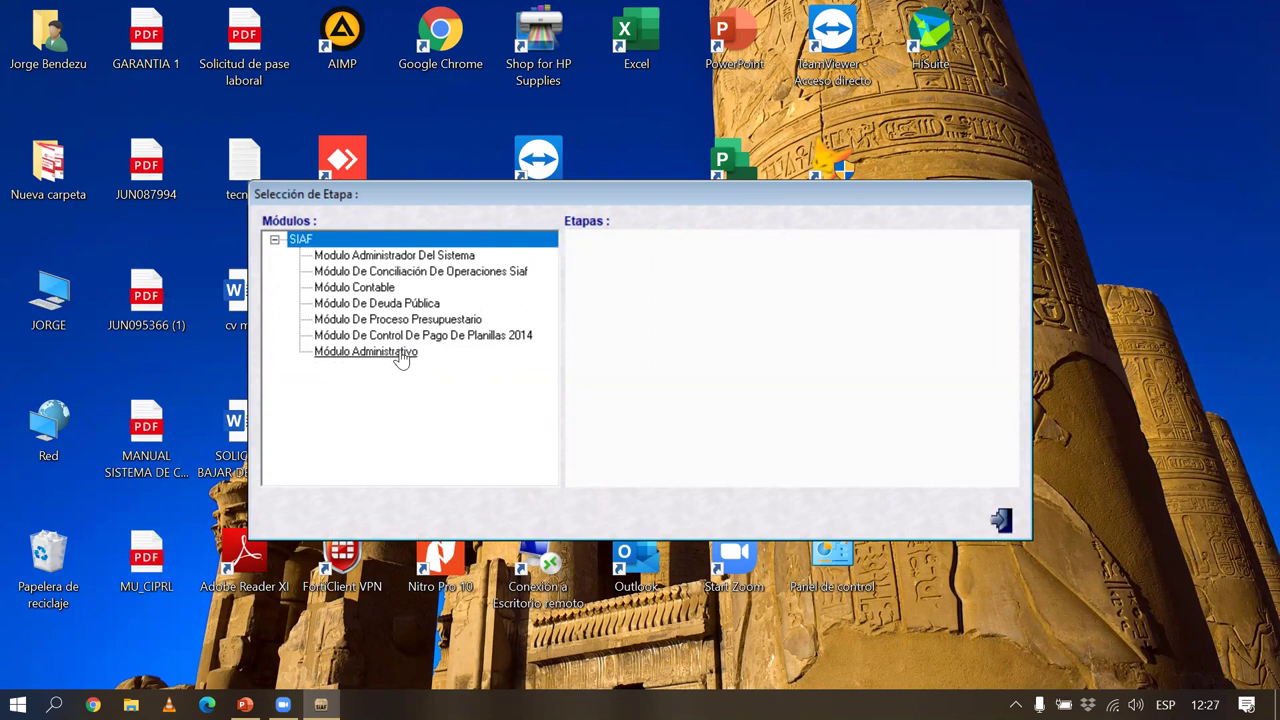
pyautogui.click(402, 357)
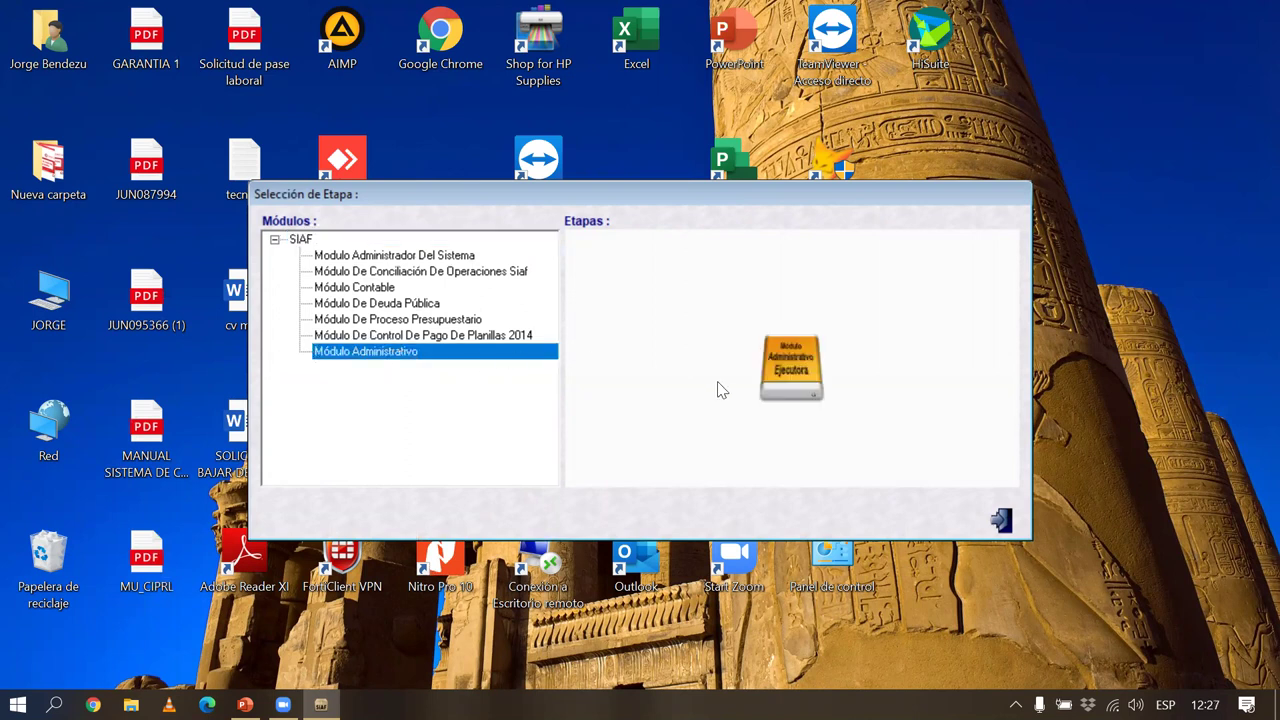
pyautogui.click(793, 390)
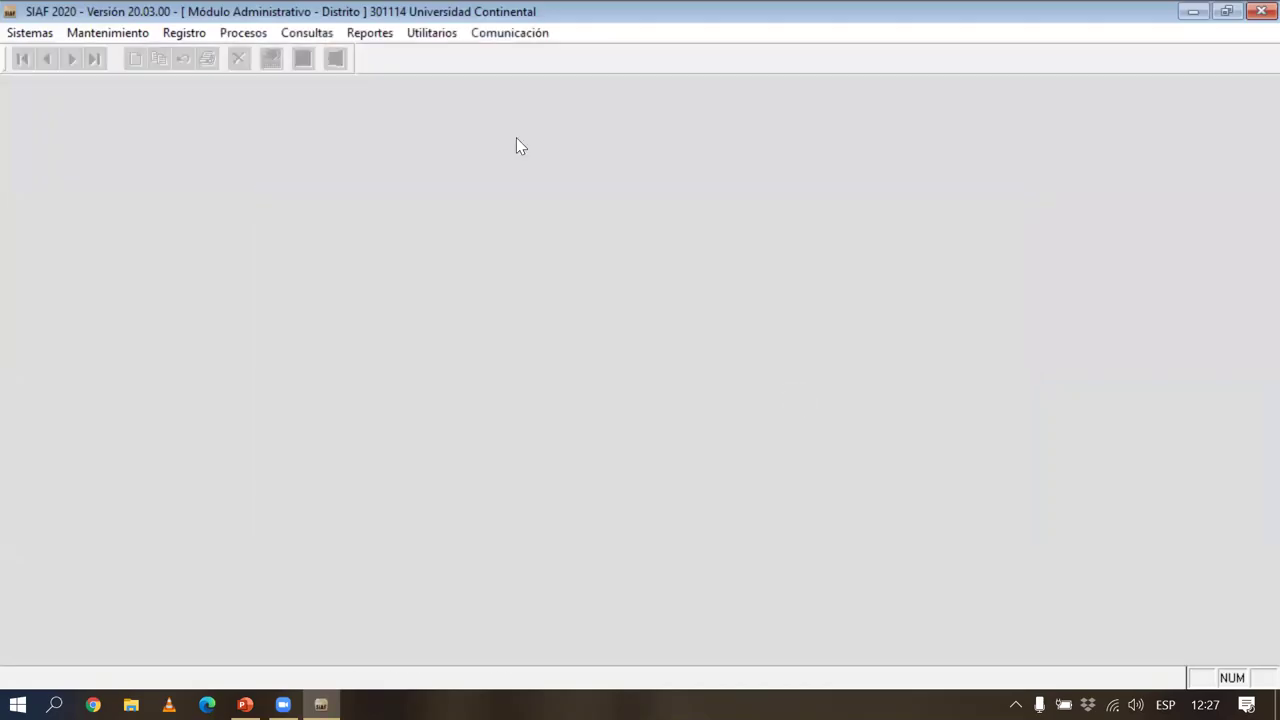
# Step: Open Registro SIAF and start a new expediente
pyautogui.click(182, 36)
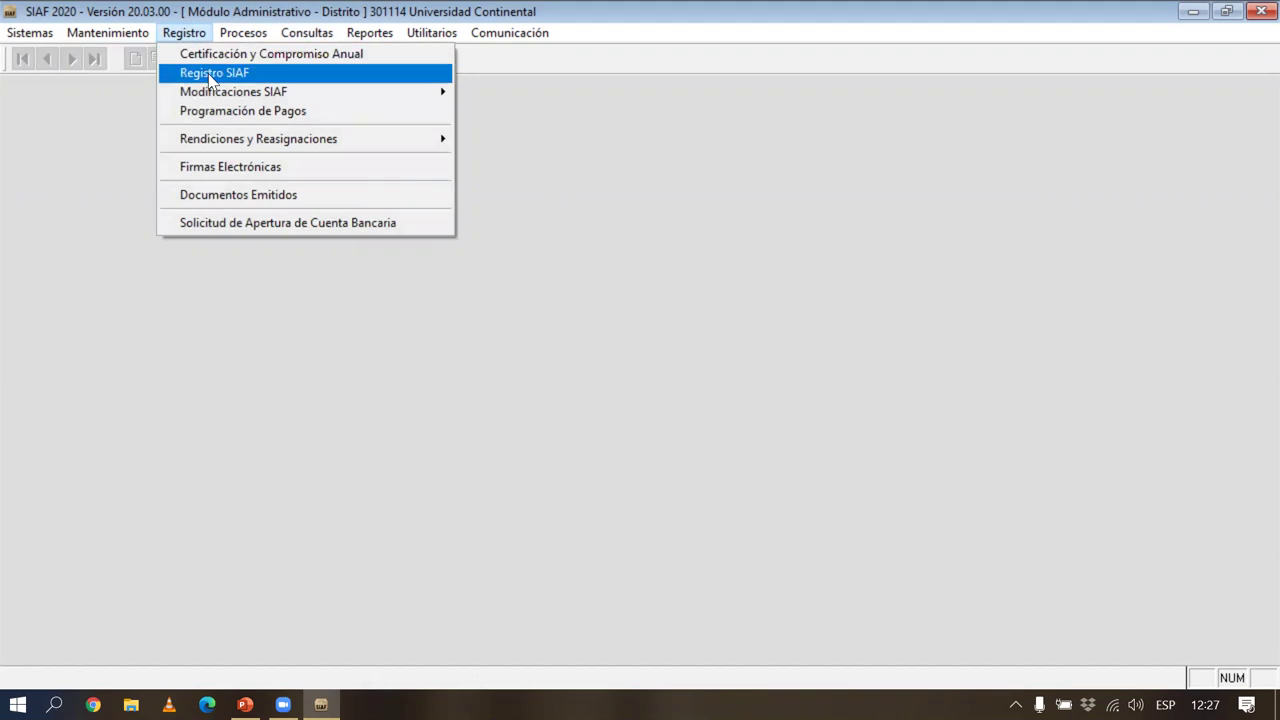
pyautogui.click(210, 74)
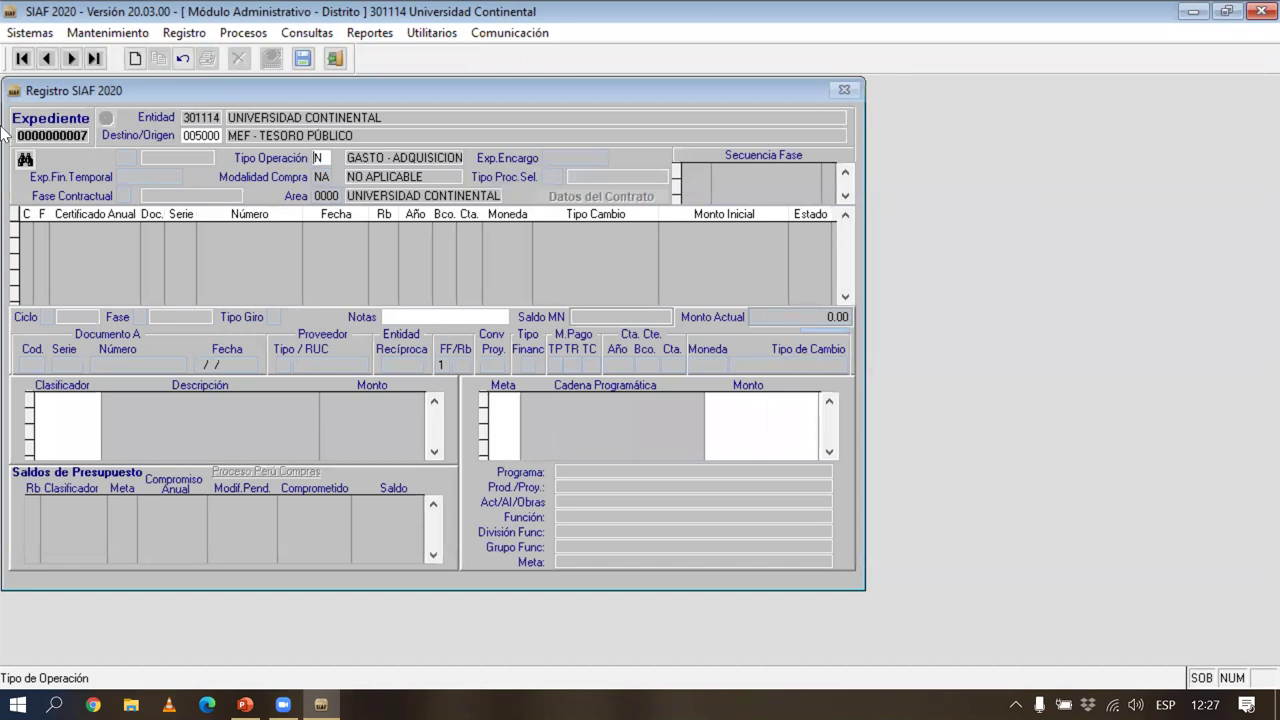
pyautogui.click(183, 137)
pyautogui.press('Tab')
pyautogui.click(136, 57)
# Step: Look through the operation types and set the expediente's Tipo Operación to Y, INGRESO - OPERACIONES VARIAS
pyautogui.press('F2')
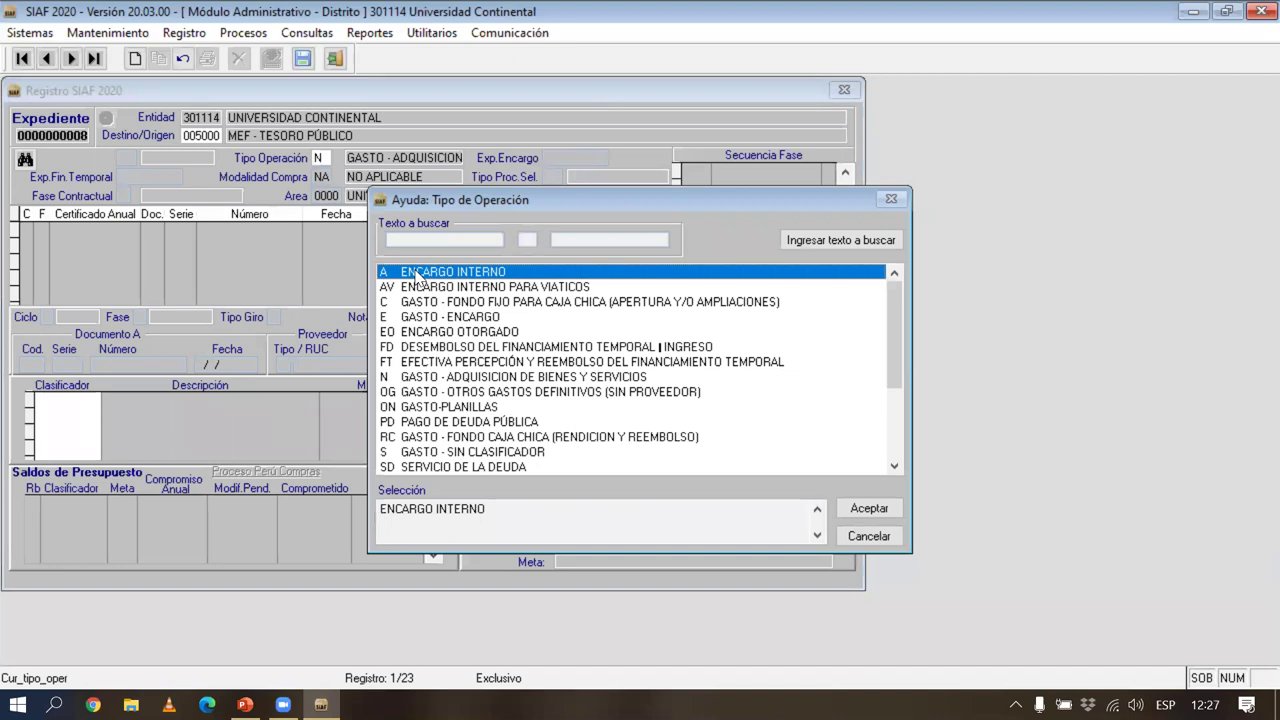
pyautogui.press('Down')
pyautogui.press('Down')
pyautogui.press('Down')
pyautogui.press('Down')
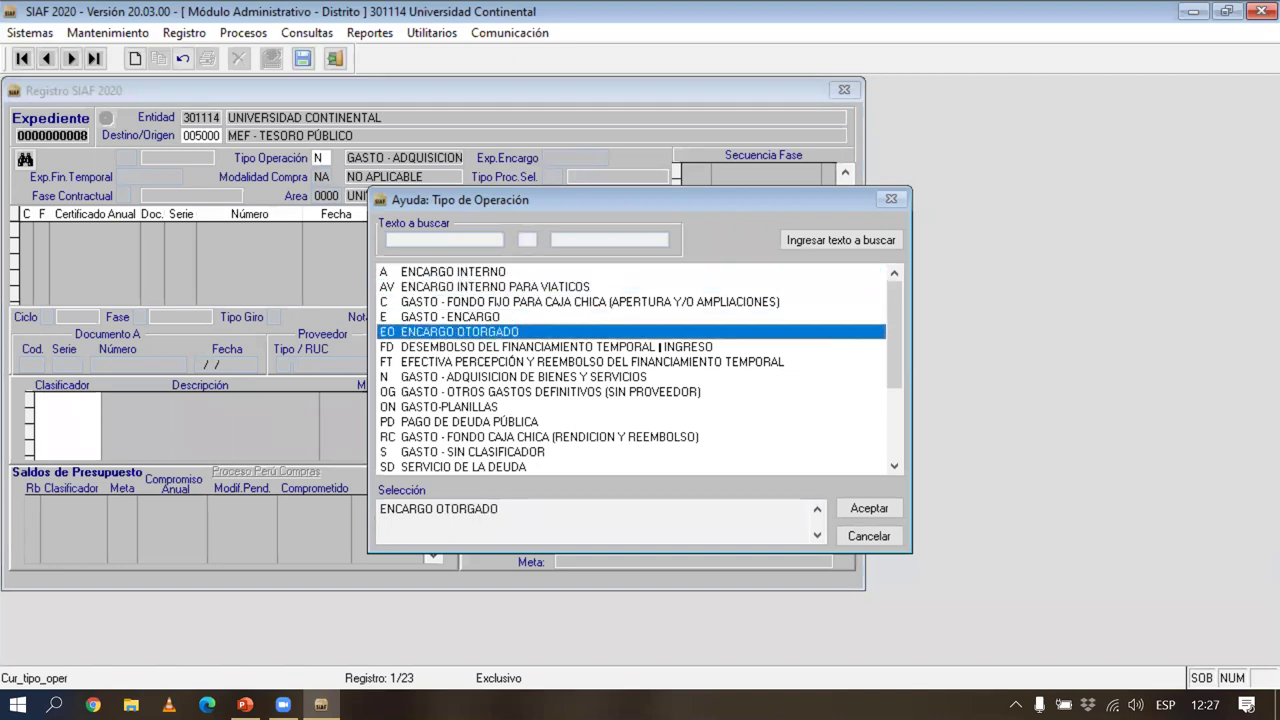
pyautogui.press('Up')
pyautogui.press('Up')
pyautogui.press('Up')
pyautogui.press('Up')
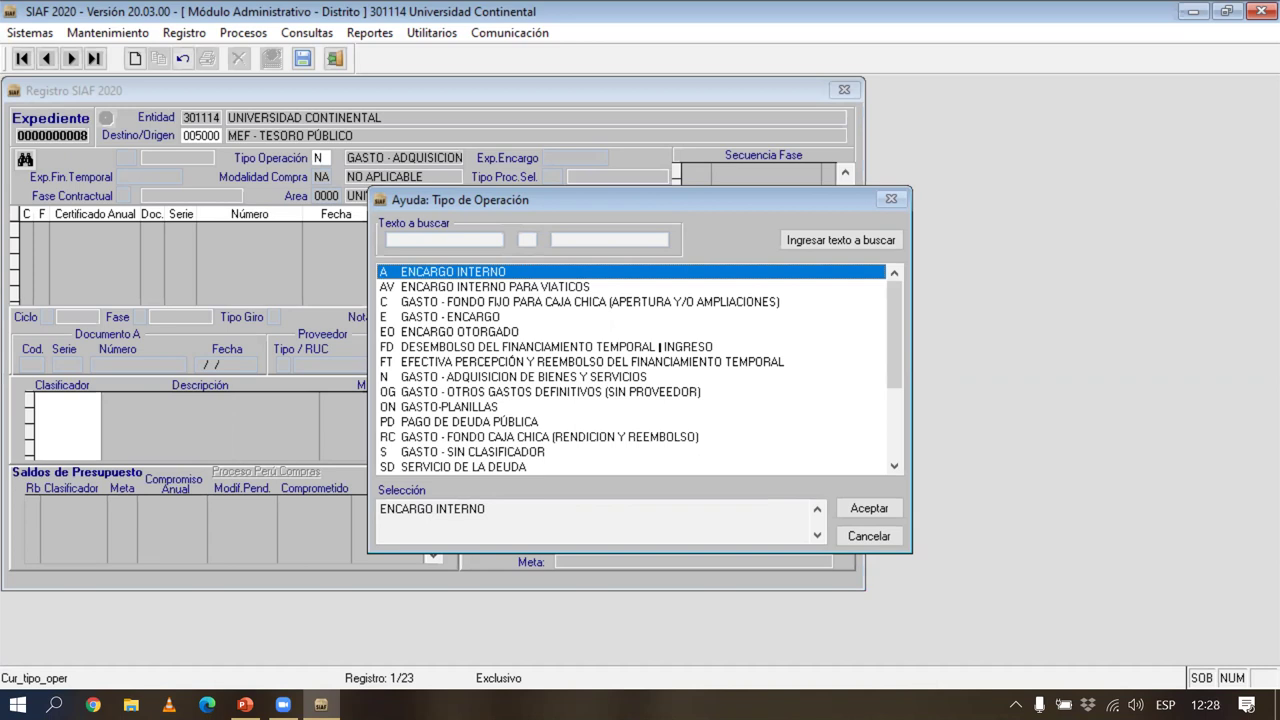
pyautogui.press('Down')
pyautogui.press('Down')
pyautogui.press('Down')
pyautogui.press('Down')
pyautogui.press('Down')
pyautogui.press('Down')
pyautogui.press('Down')
pyautogui.press('Down')
pyautogui.press('Down')
pyautogui.press('Down')
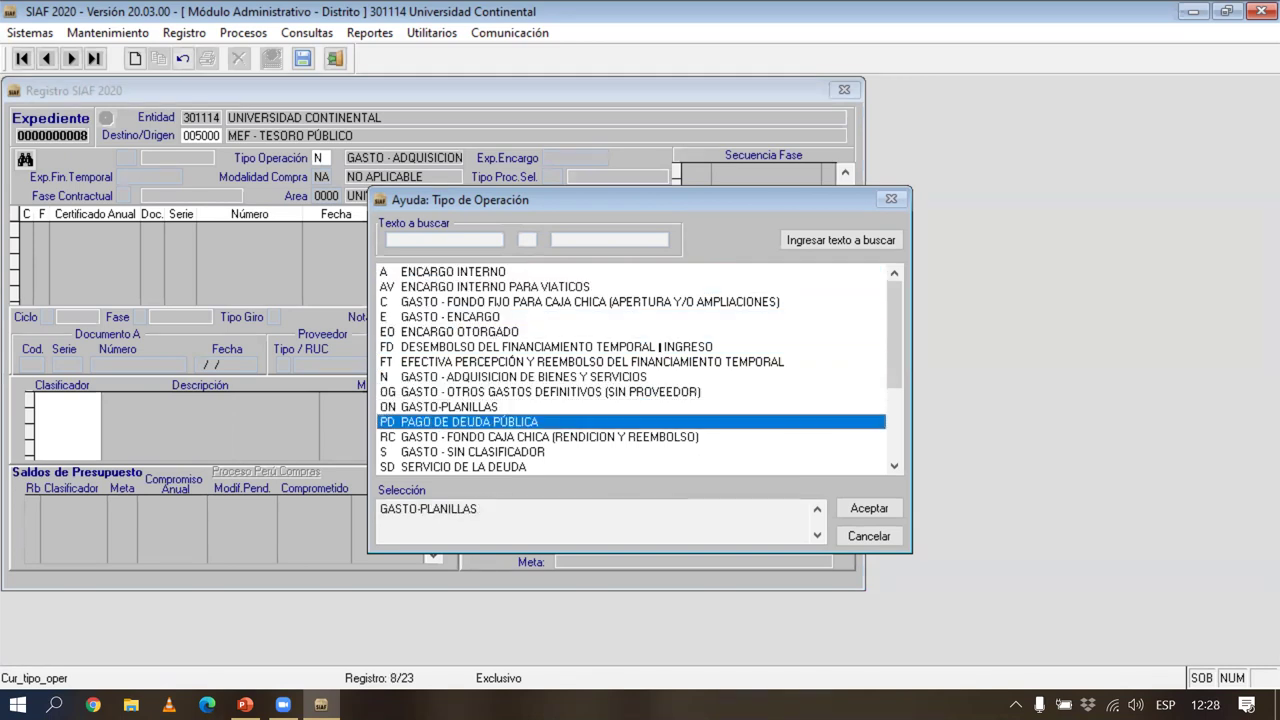
pyautogui.press('Down')
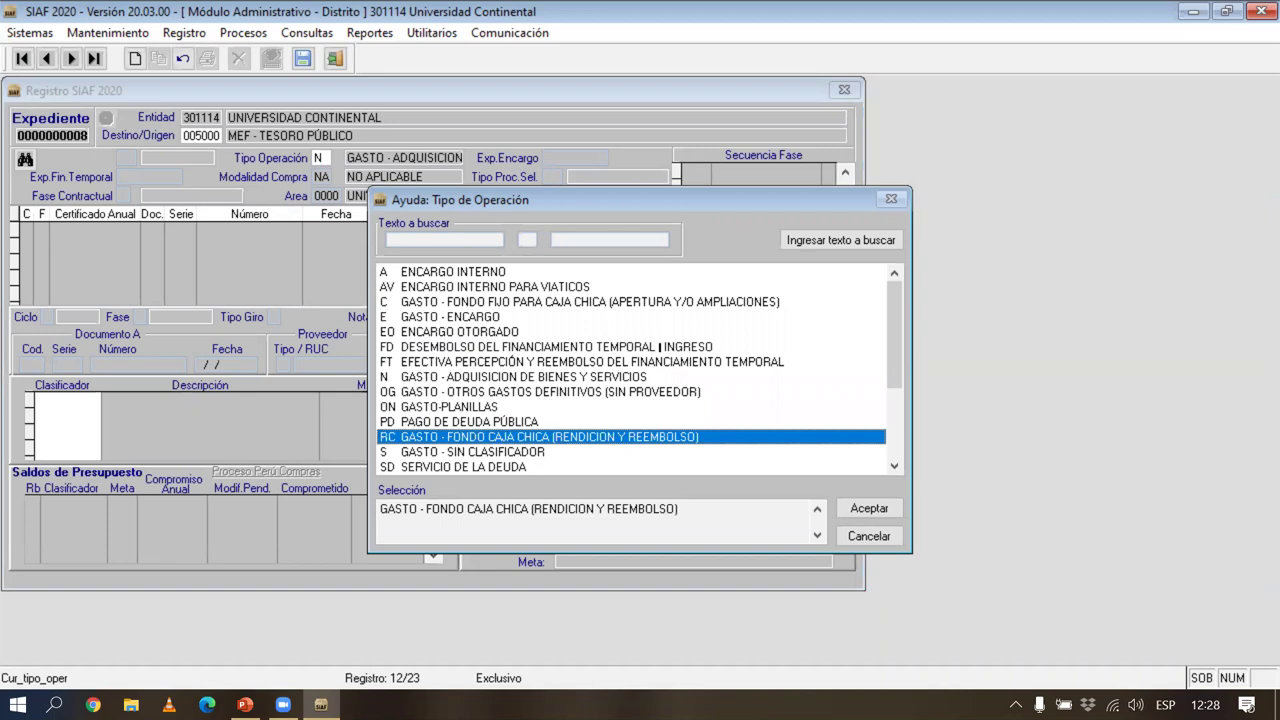
pyautogui.press('Down')
pyautogui.press('Down')
pyautogui.press('Down')
pyautogui.press('Down')
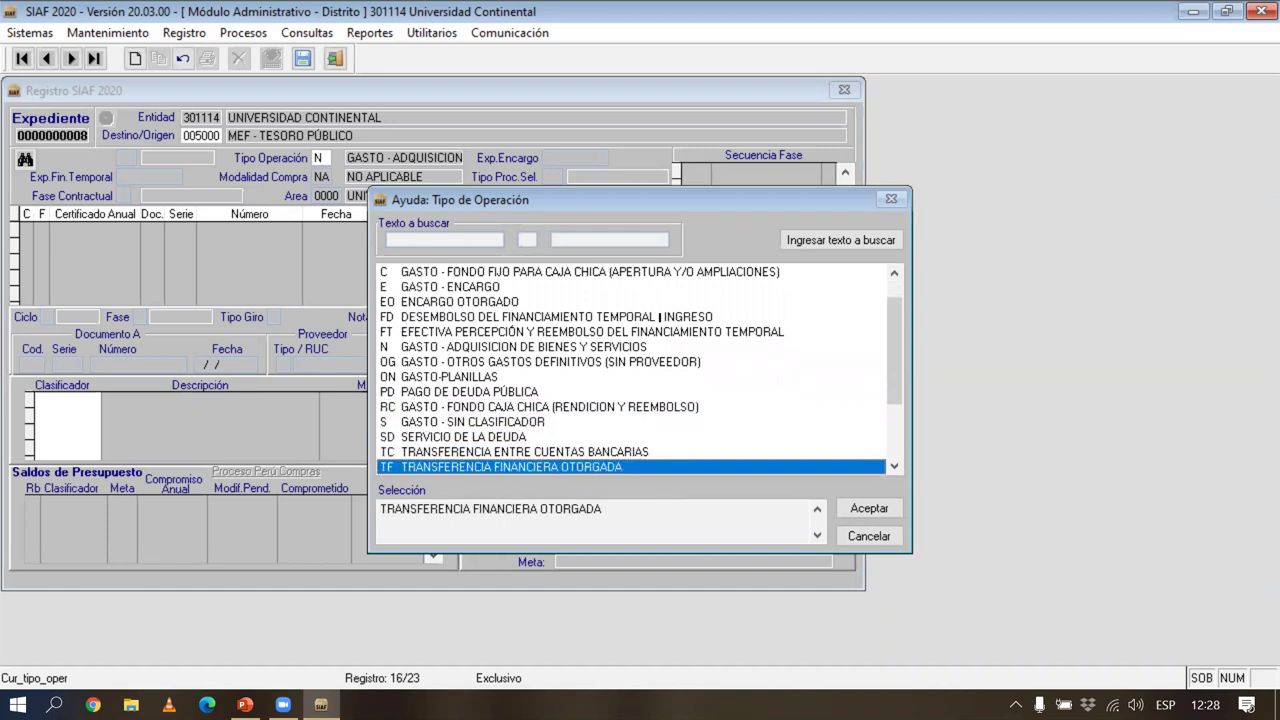
pyautogui.press('Down')
pyautogui.press('Down')
pyautogui.press('Down')
pyautogui.press('Up')
pyautogui.press('Up')
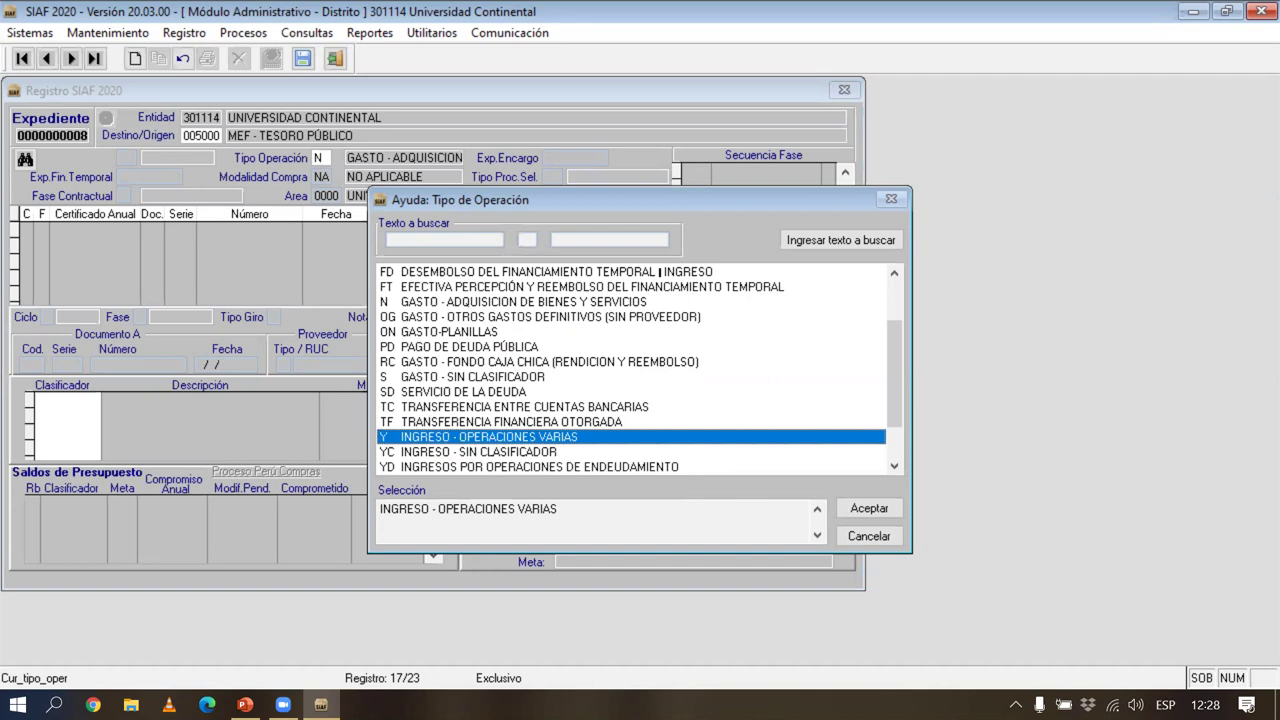
pyautogui.press('Return')
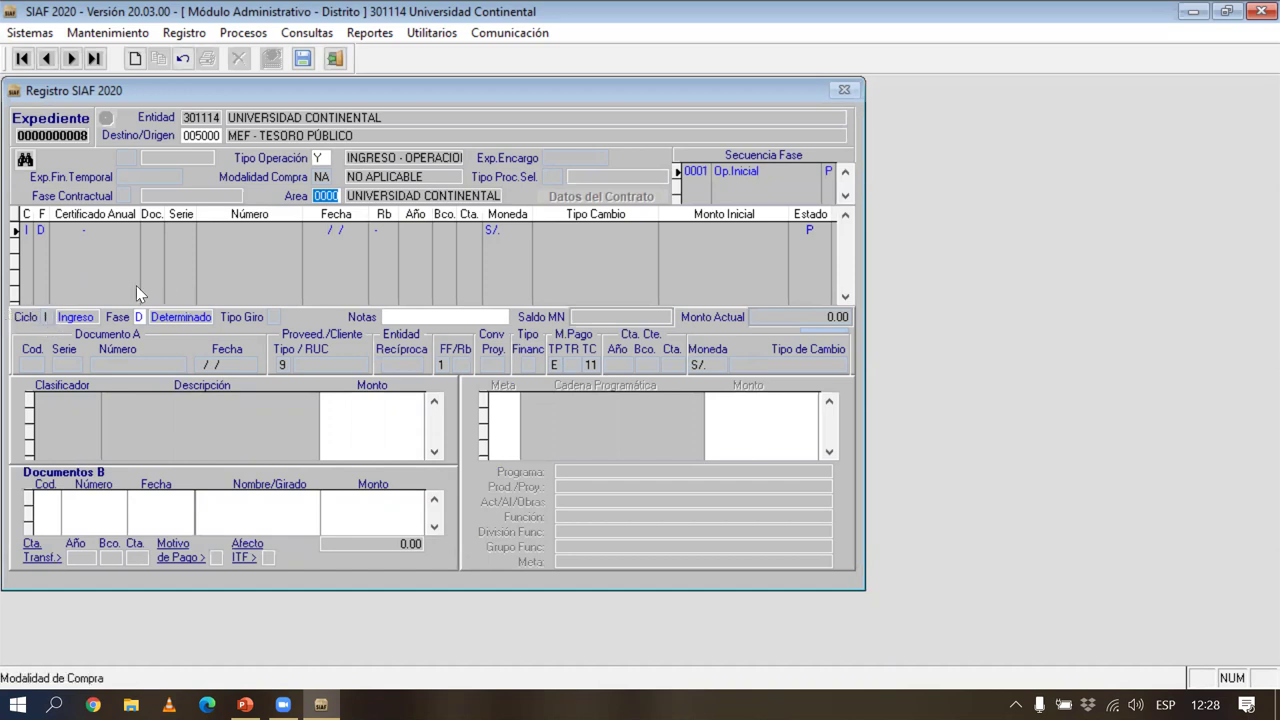
# Step: Set the phase of the income record to D, Determinado
pyautogui.click(139, 317)
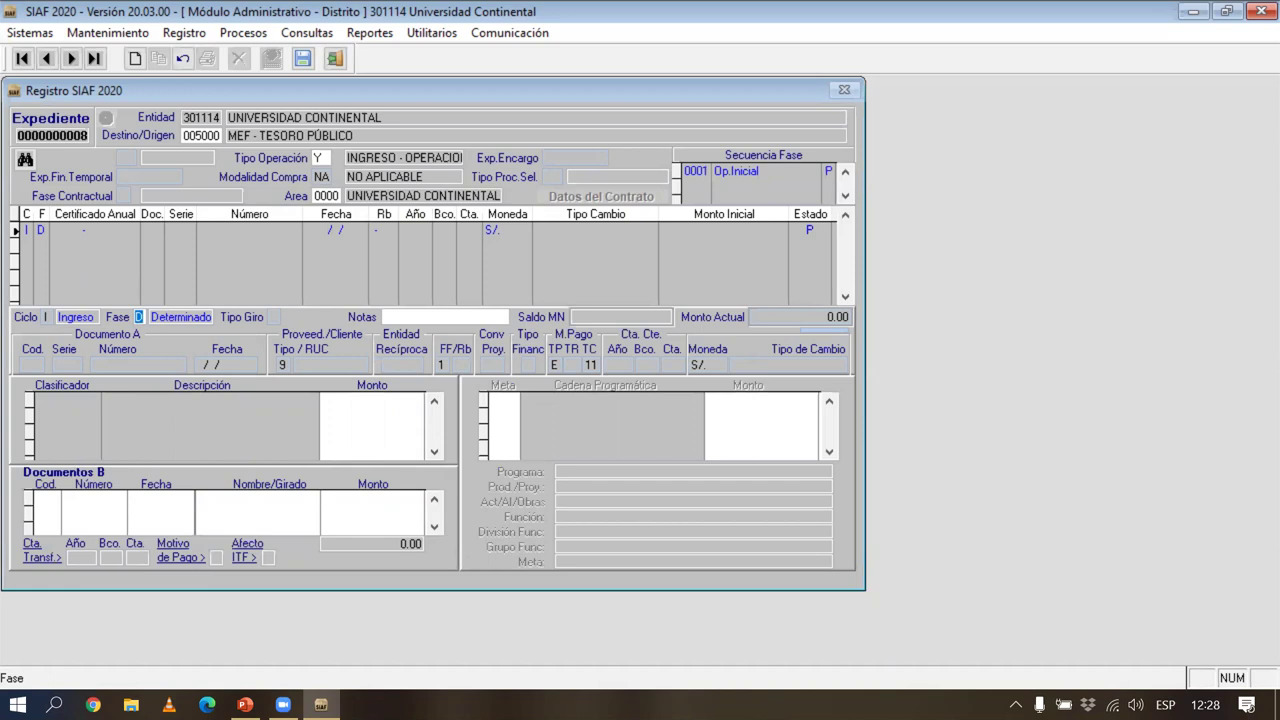
pyautogui.doubleClick(173, 317)
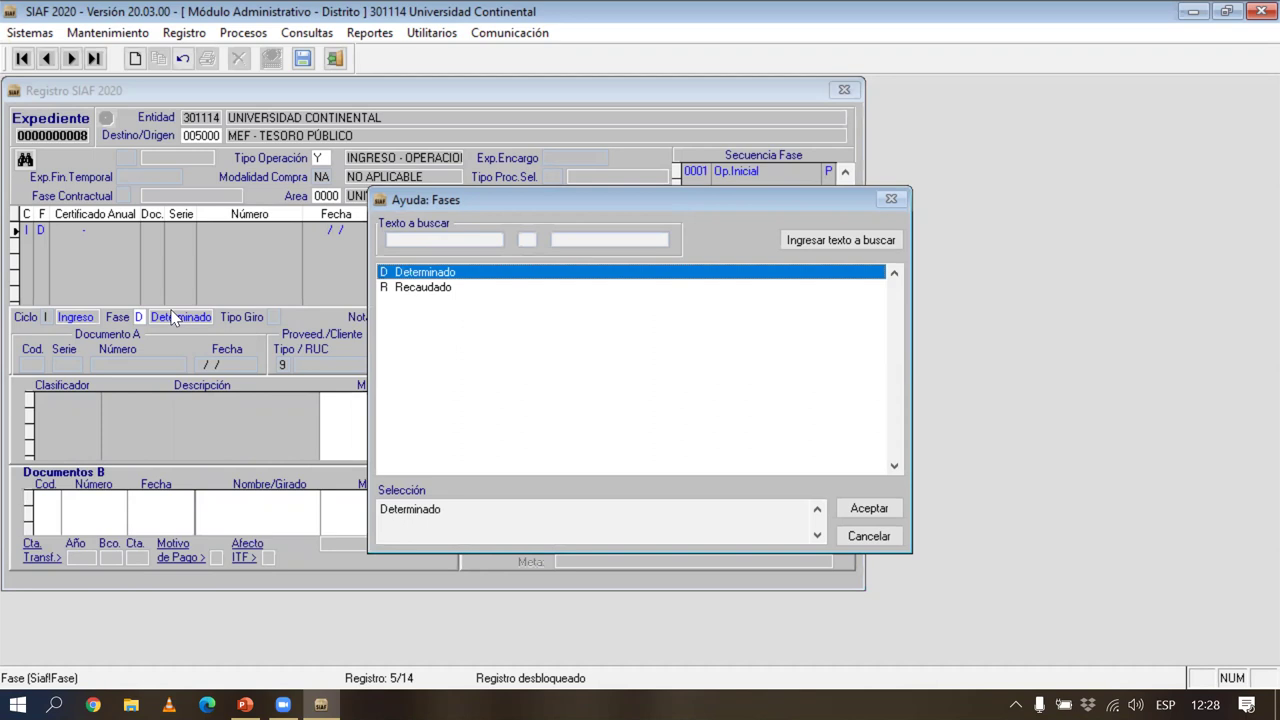
pyautogui.press('Return')
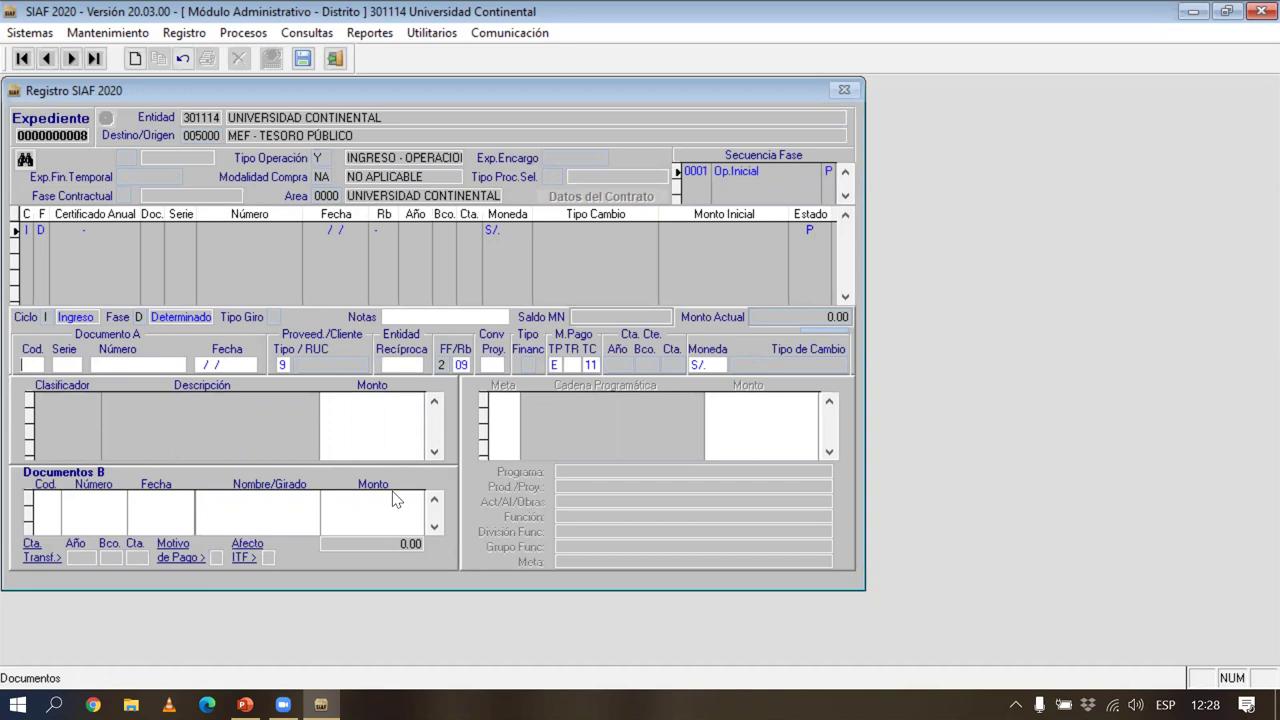
# Step: Look through the Documento A types and set the document code to 137, NOTA DE ABONO (VIRTUAL)
pyautogui.press('F2')
pyautogui.press('Down')
pyautogui.press('Down')
pyautogui.press('Down')
pyautogui.press('Down')
pyautogui.press('Down')
pyautogui.press('Down')
pyautogui.press('Down')
pyautogui.press('Down')
pyautogui.press('Down')
pyautogui.press('Down')
pyautogui.press('Down')
pyautogui.press('Down')
pyautogui.press('Down')
pyautogui.press('Down')
pyautogui.press('Down')
pyautogui.press('Down')
pyautogui.press('Down')
pyautogui.press('Down')
pyautogui.press('Down')
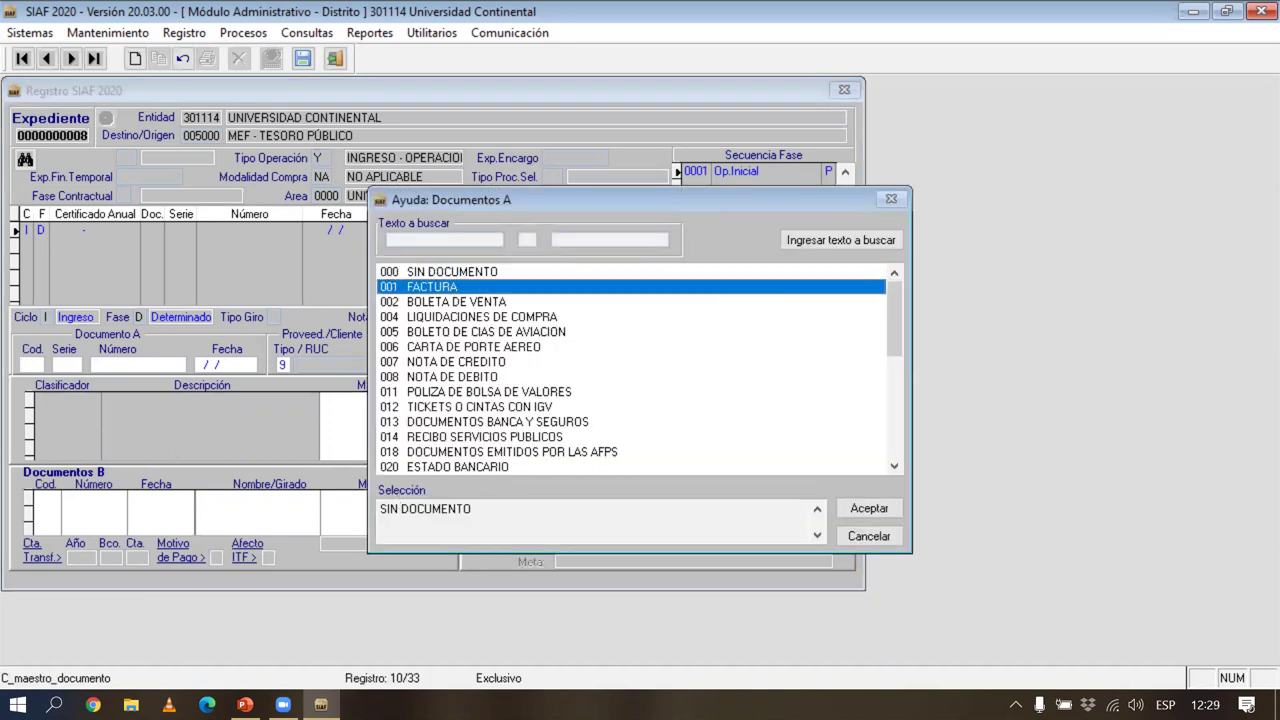
pyautogui.press('Up')
pyautogui.press('Up')
pyautogui.press('Up')
pyautogui.press('Up')
pyautogui.press('Up')
pyautogui.press('Up')
pyautogui.press('Up')
pyautogui.press('Up')
pyautogui.press('Up')
pyautogui.press('Up')
pyautogui.press('Up')
pyautogui.press('Up')
pyautogui.press('Up')
pyautogui.press('Up')
pyautogui.press('Up')
pyautogui.press('Up')
pyautogui.press('Up')
pyautogui.press('Up')
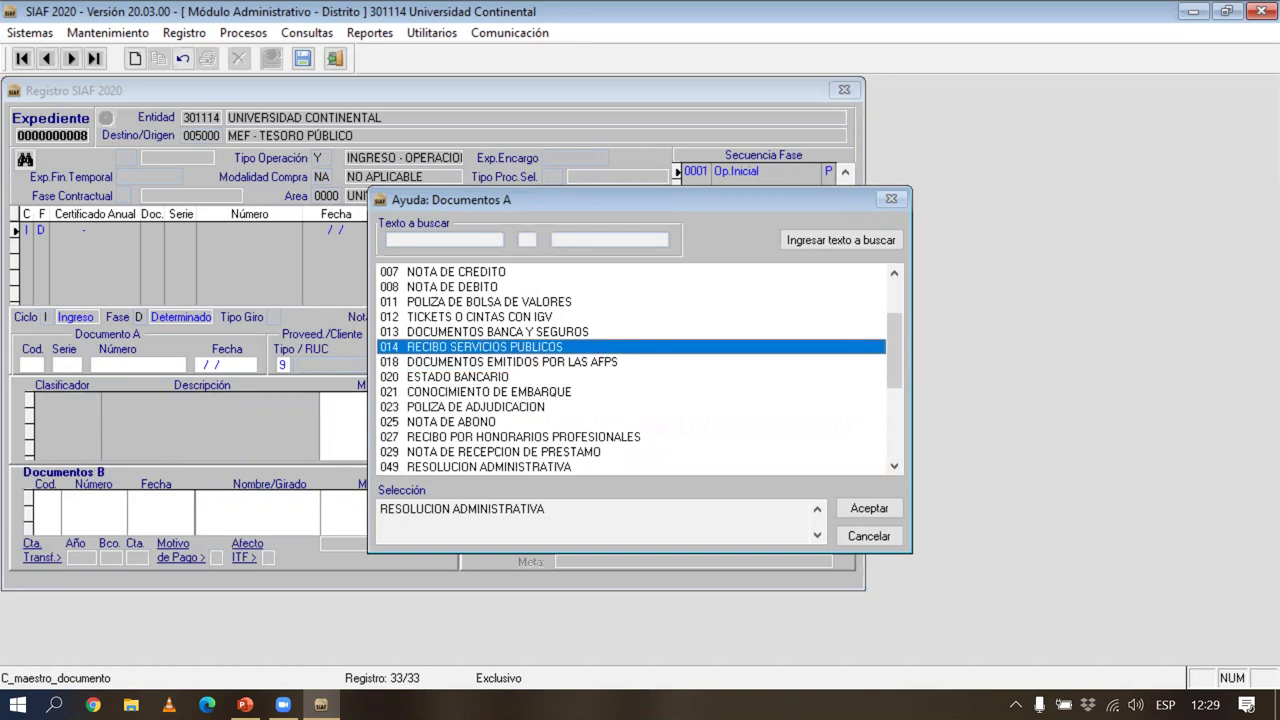
pyautogui.press('Down')
pyautogui.press('Down')
pyautogui.press('Down')
pyautogui.press('Down')
pyautogui.press('Down')
pyautogui.press('Down')
pyautogui.press('Down')
pyautogui.press('Down')
pyautogui.press('Down')
pyautogui.press('Down')
pyautogui.press('Down')
pyautogui.press('Down')
pyautogui.press('Down')
pyautogui.press('Down')
pyautogui.press('Down')
pyautogui.press('Down')
pyautogui.press('Down')
pyautogui.press('Down')
pyautogui.press('Down')
pyautogui.press('Down')
pyautogui.press('Down')
pyautogui.press('Down')
pyautogui.press('Down')
pyautogui.press('Down')
pyautogui.press('Down')
pyautogui.press('Down')
pyautogui.press('Down')
pyautogui.press('Down')
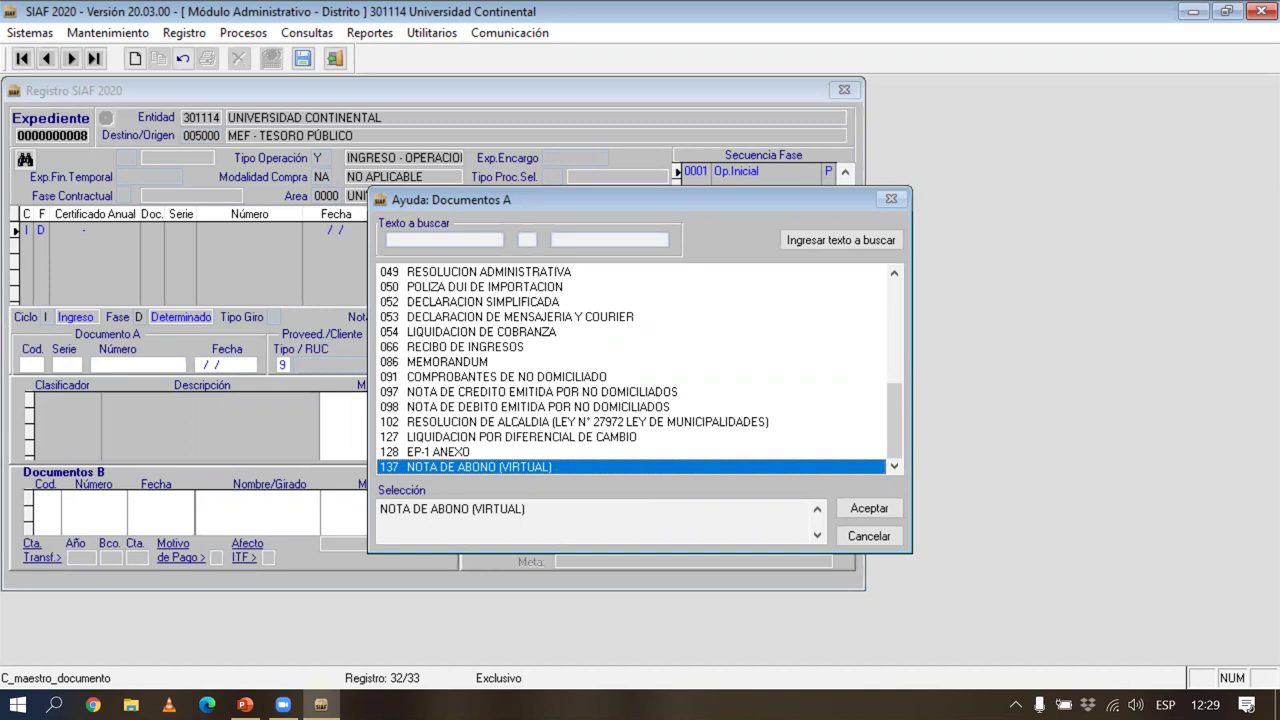
pyautogui.press('Return')
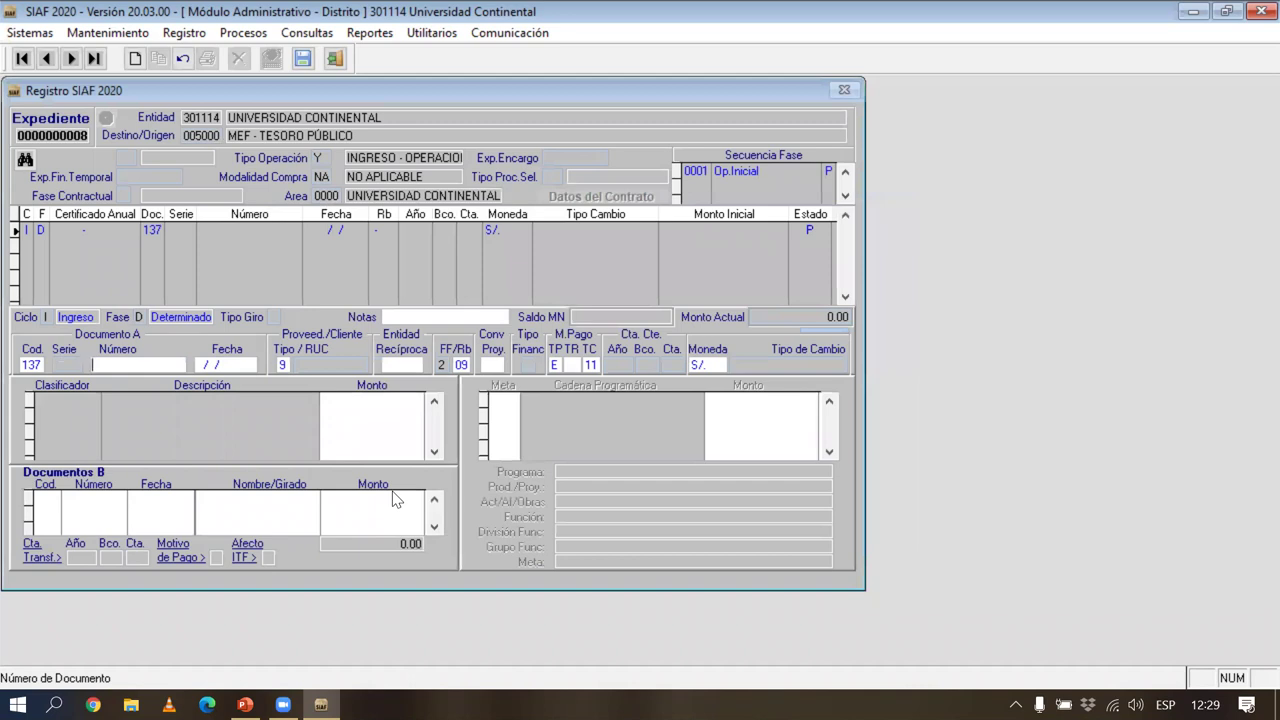
# Step: Enter document number 001 and document date 23/01/2020 for Documento A
pyautogui.write('001')
pyautogui.press('Return')
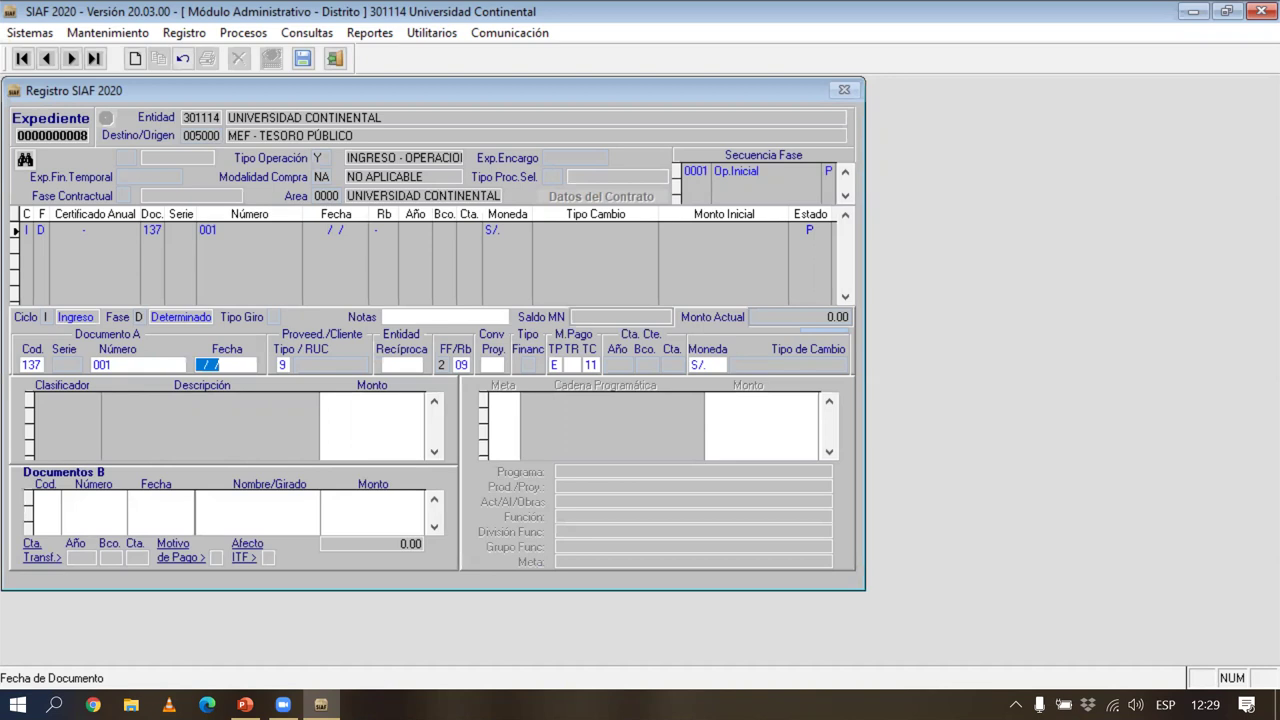
pyautogui.write('23/01/2020')
pyautogui.press('Return')
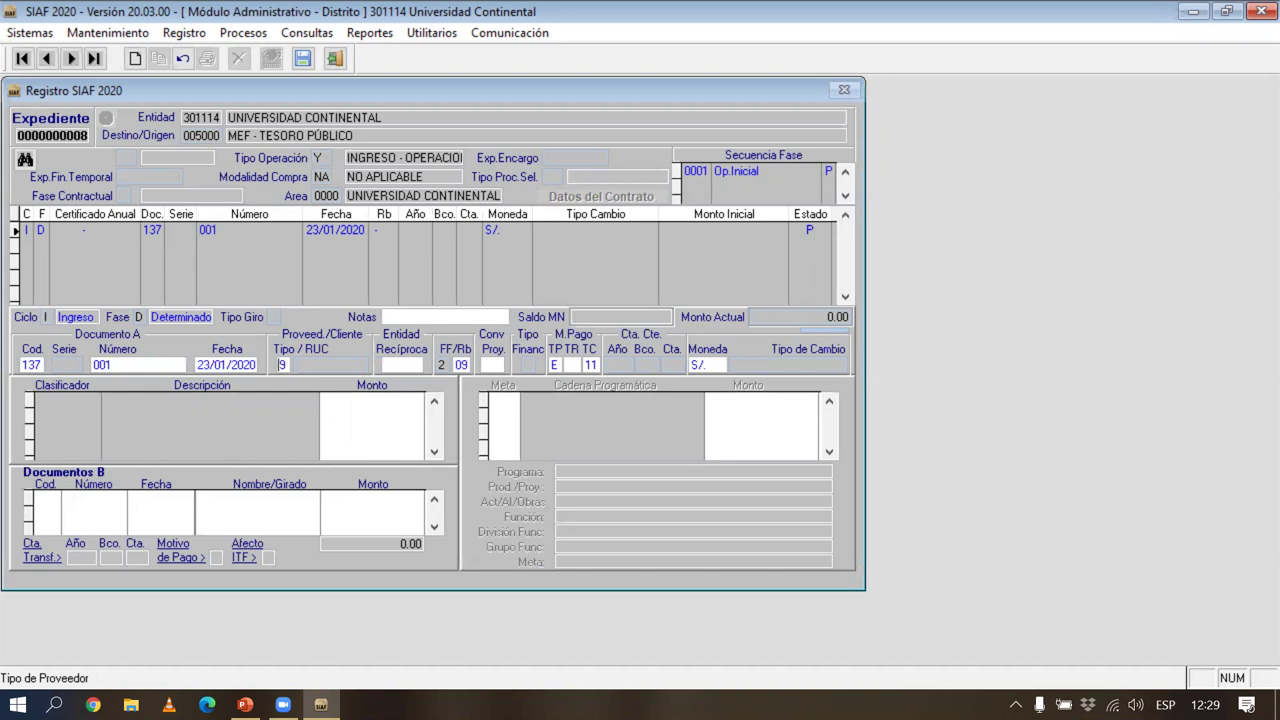
# Step: Set the provider/client type to 9, OTROS, and leave Entidad Recíproca blank
pyautogui.press('F2')
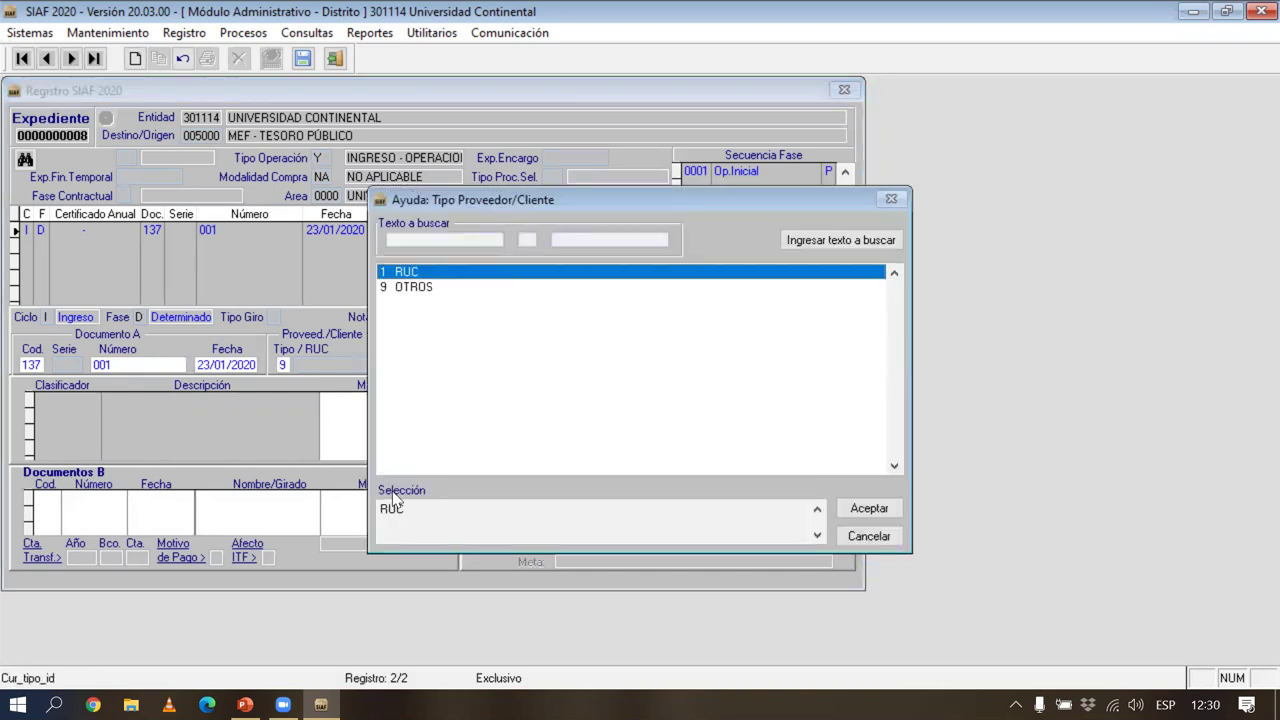
pyautogui.press('Down')
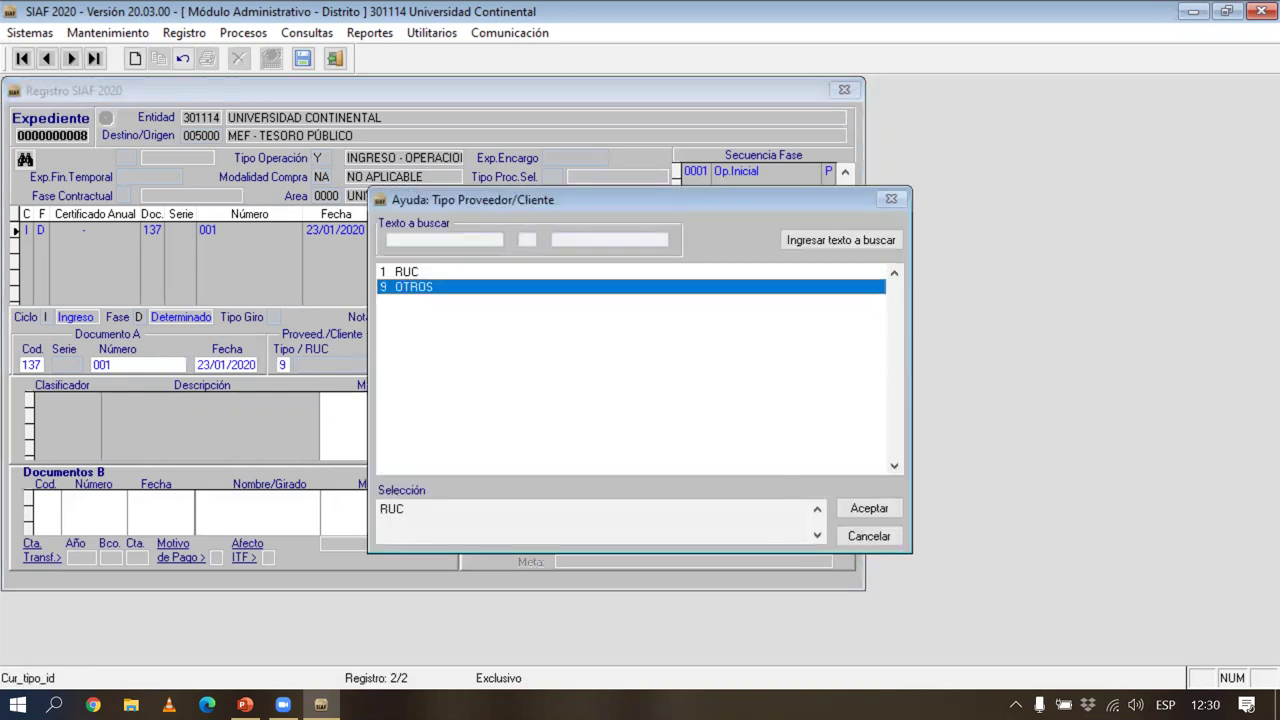
pyautogui.press('Return')
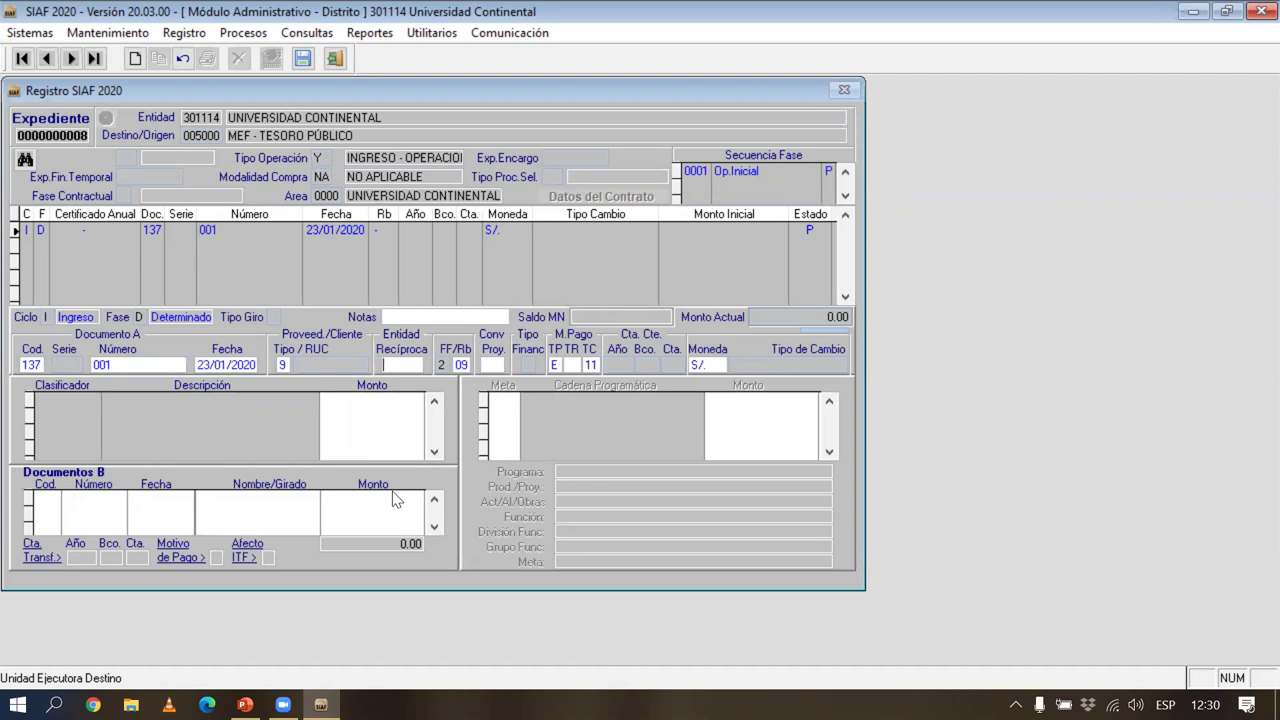
pyautogui.press('Return')
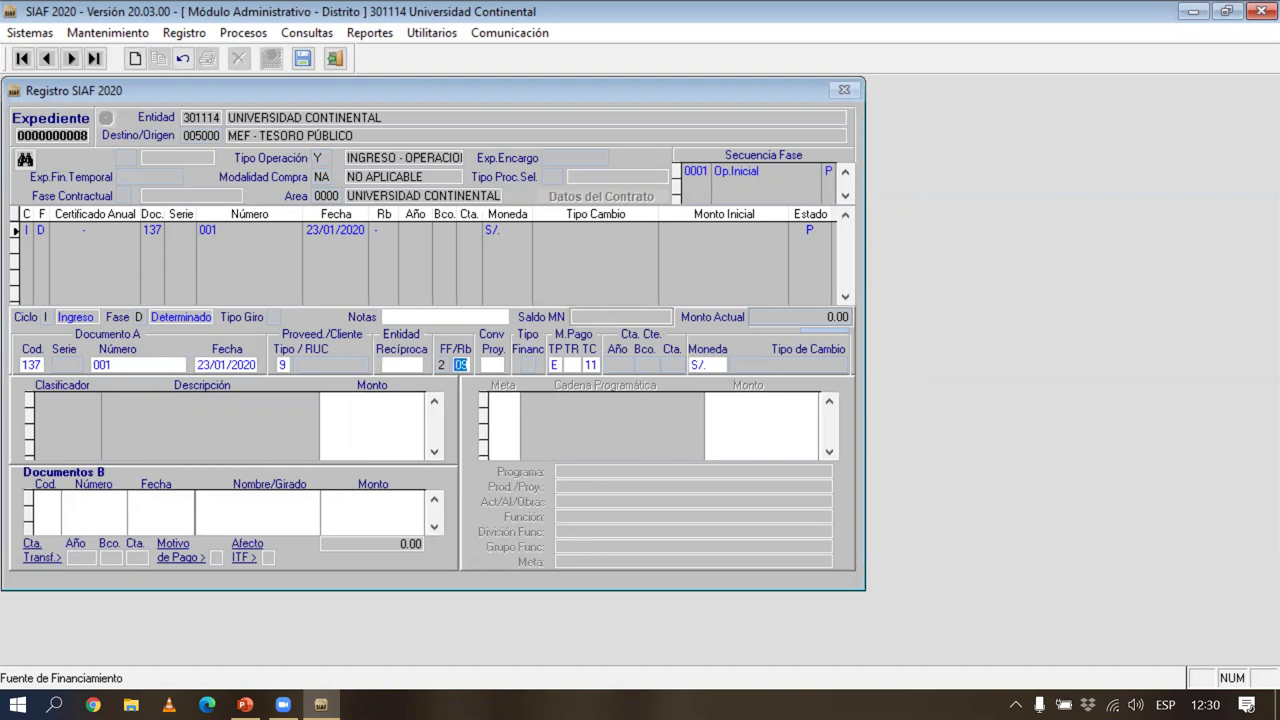
# Step: Look through the income rubros and set the funding rubro to 07, FONDO DE COMPENSACION MUNICIPAL
pyautogui.press('F2')
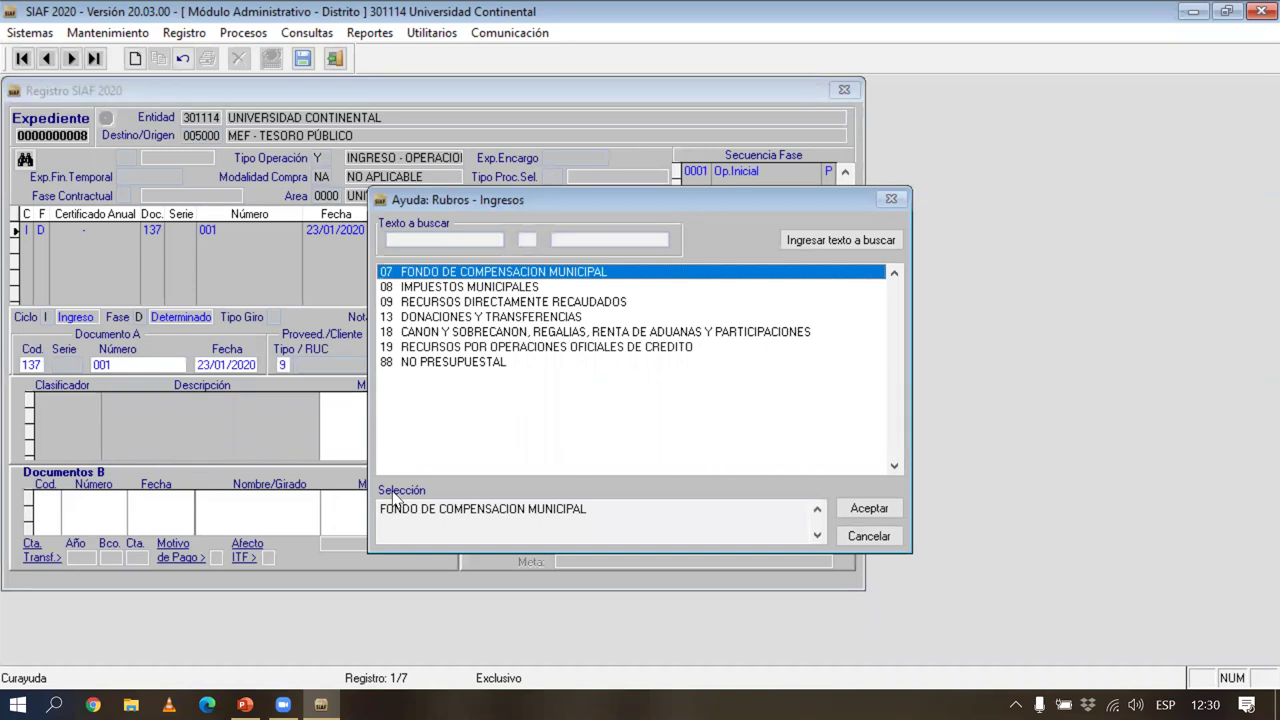
pyautogui.press('Down')
pyautogui.press('Down')
pyautogui.press('Down')
pyautogui.press('Down')
pyautogui.press('Down')
pyautogui.press('Down')
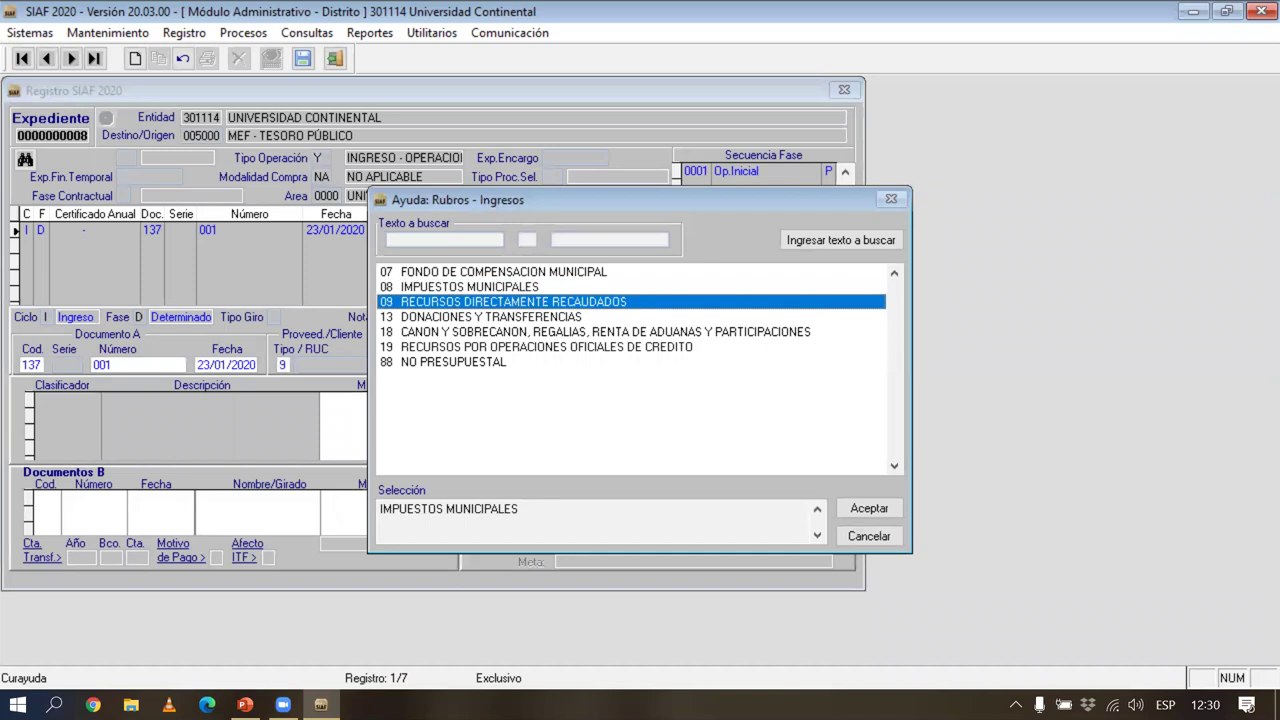
pyautogui.press('Up')
pyautogui.press('Up')
pyautogui.press('Up')
pyautogui.press('Up')
pyautogui.press('Up')
pyautogui.press('Up')
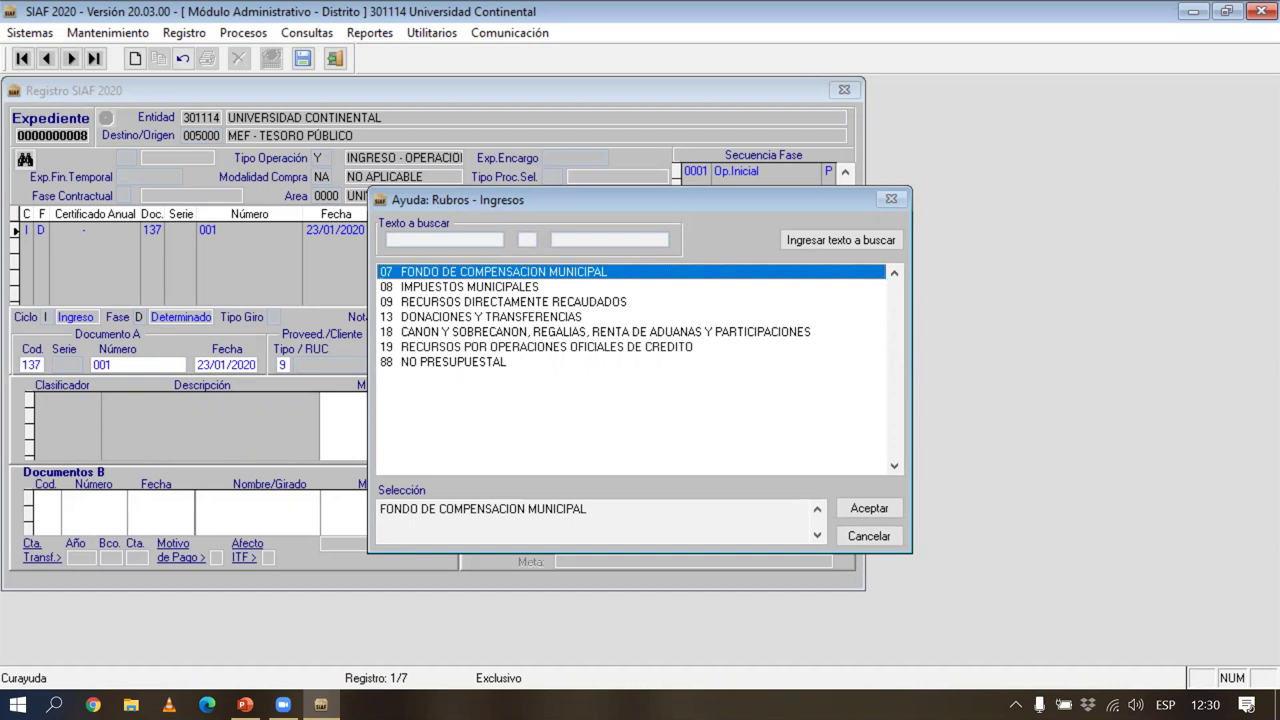
pyautogui.press('Return')
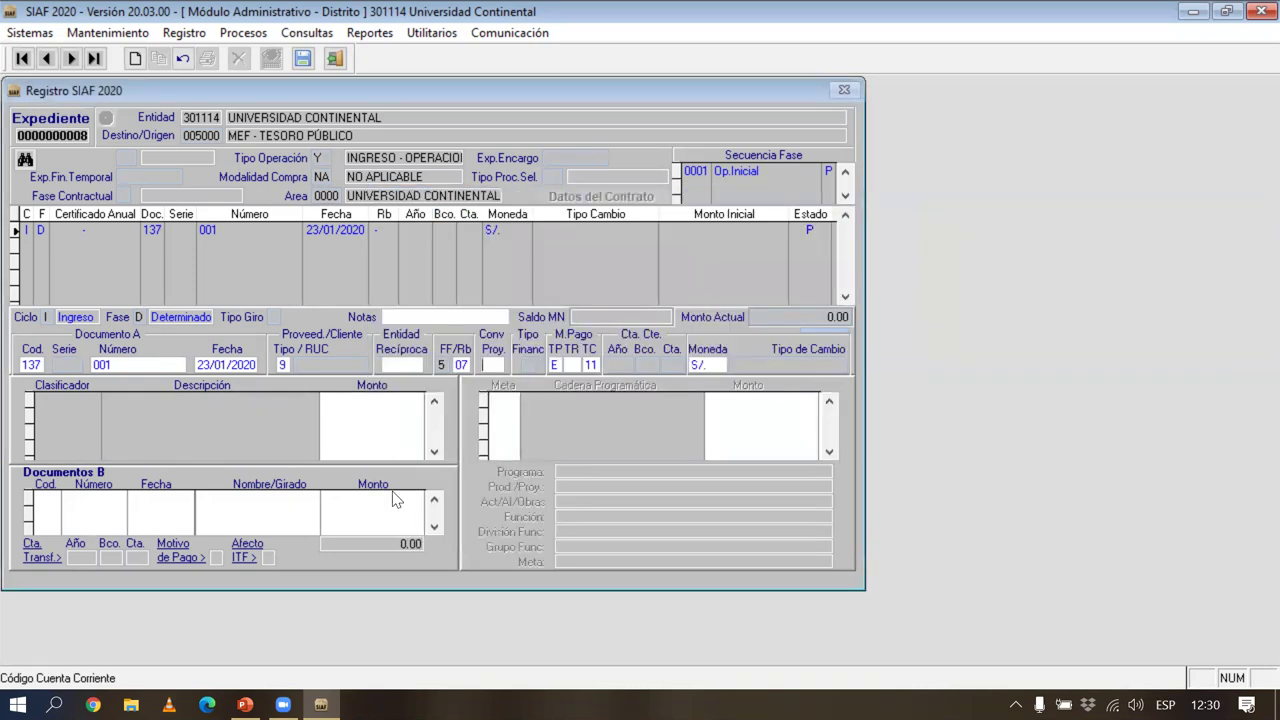
# Step: Set the project to 000, Sin Proyecto, and the payment type to E, EFECTIVO
pyautogui.press('Return')
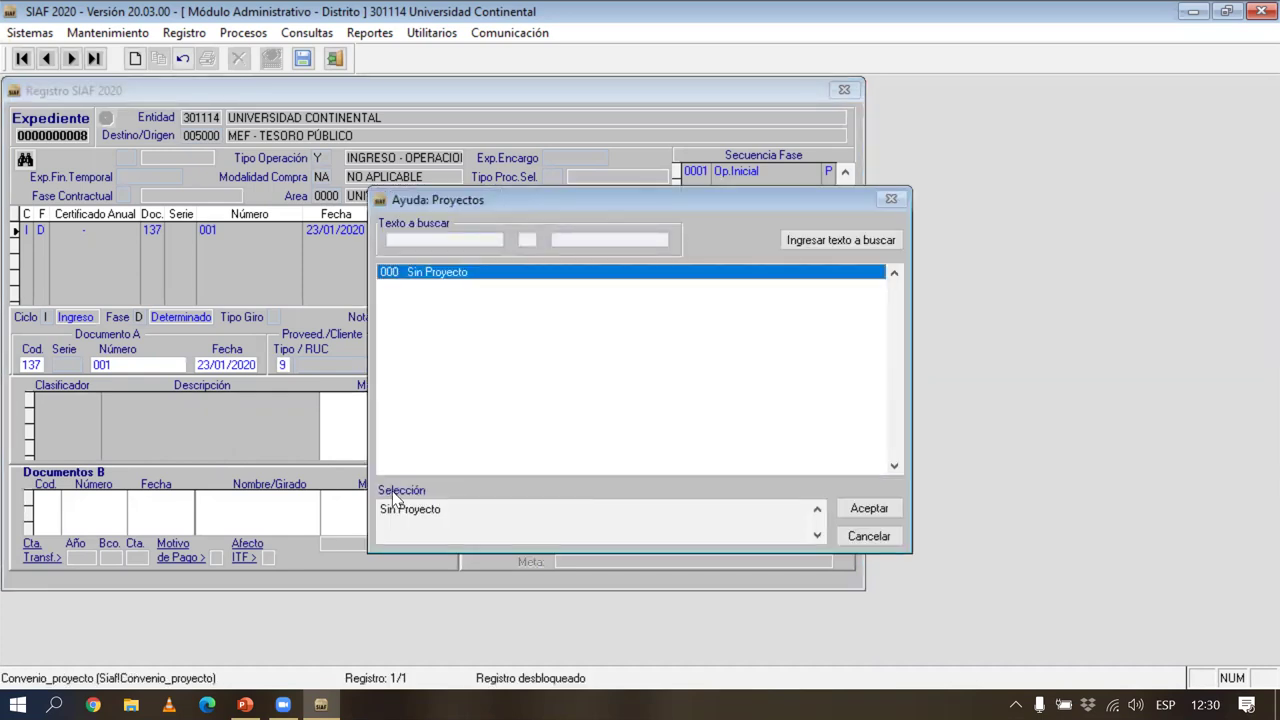
pyautogui.press('Return')
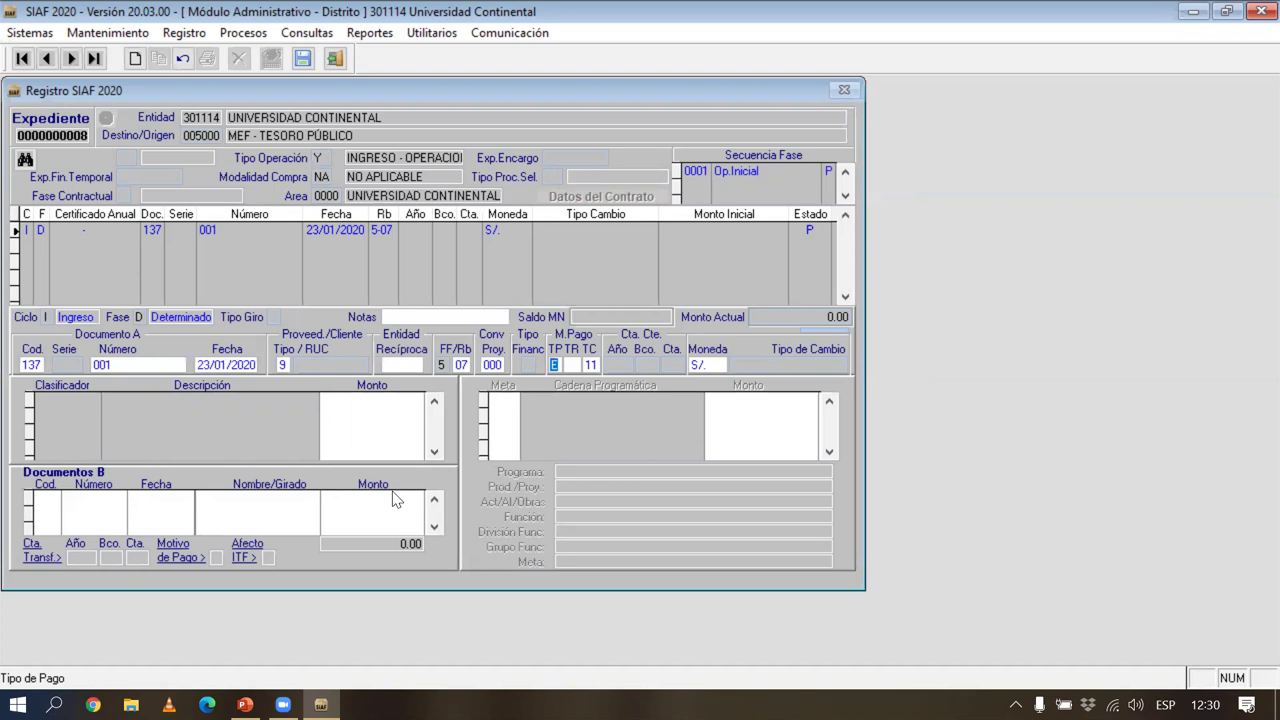
pyautogui.press('F2')
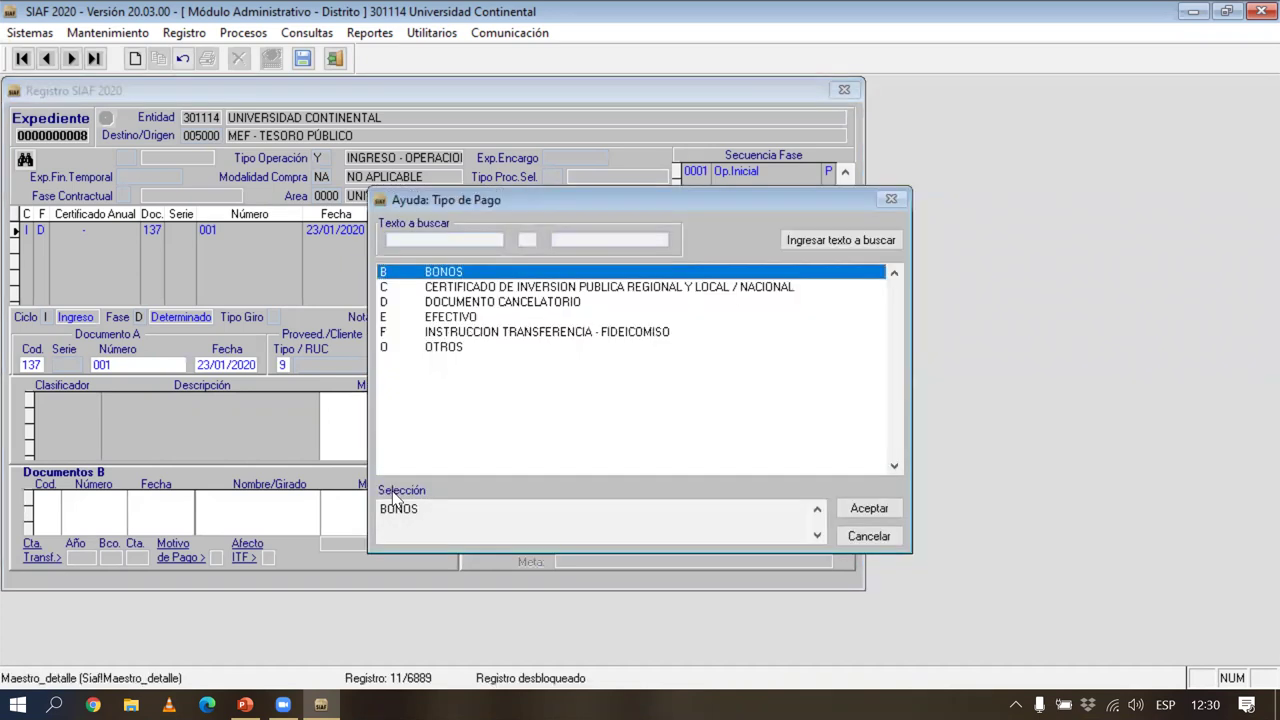
pyautogui.press('Down')
pyautogui.press('Down')
pyautogui.press('Down')
pyautogui.press('Return')
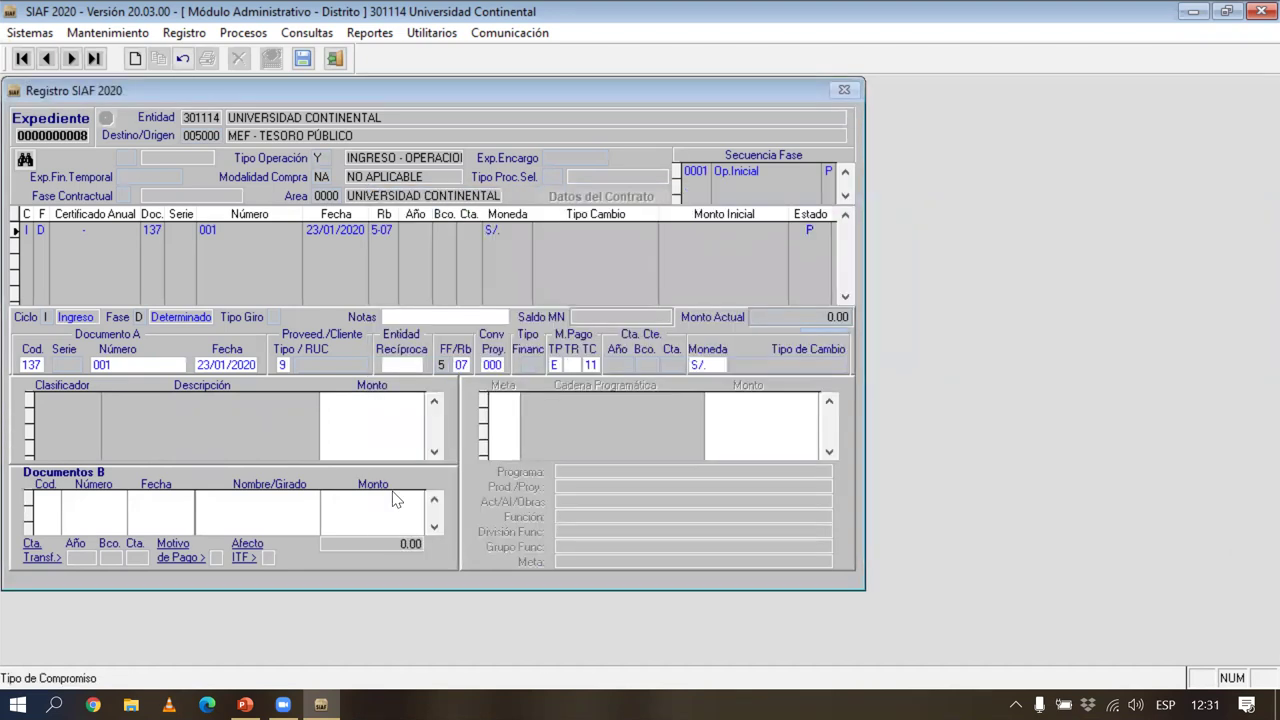
# Step: Set the payment mode's resource type (TR) to A, SUB CUENTA - FONCOMUN
pyautogui.press('Return')
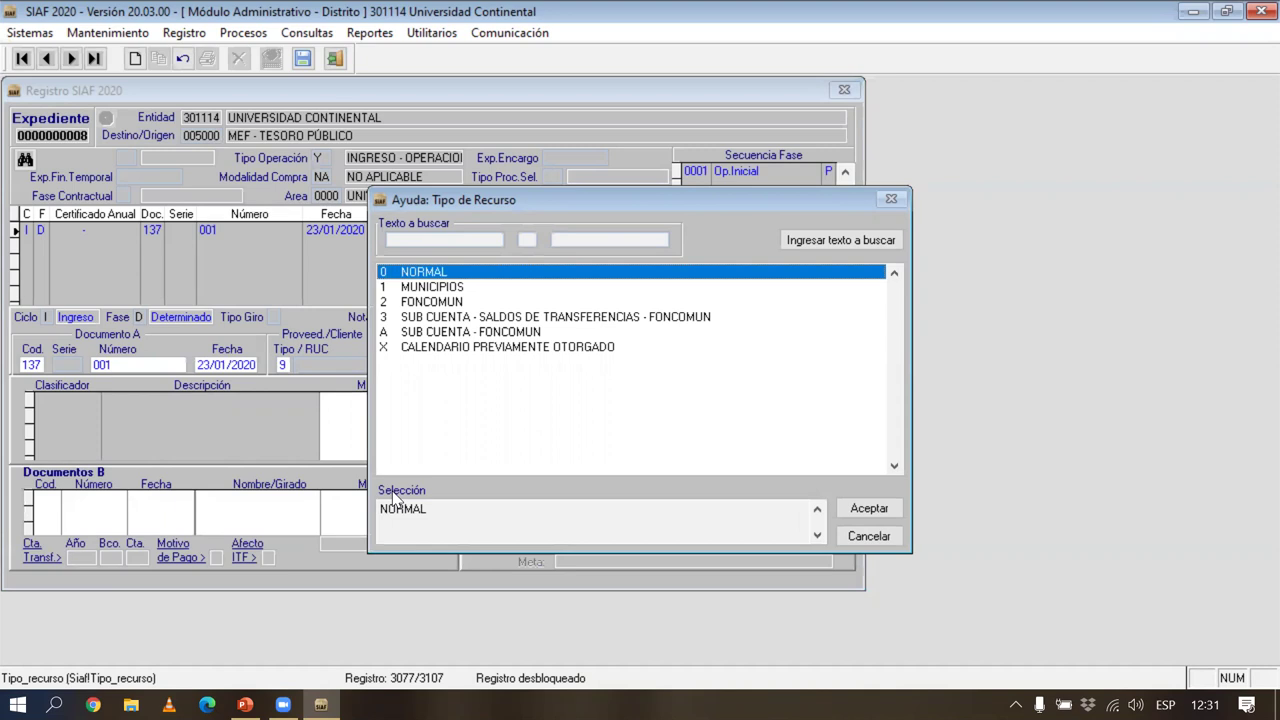
pyautogui.press('Down')
pyautogui.press('Down')
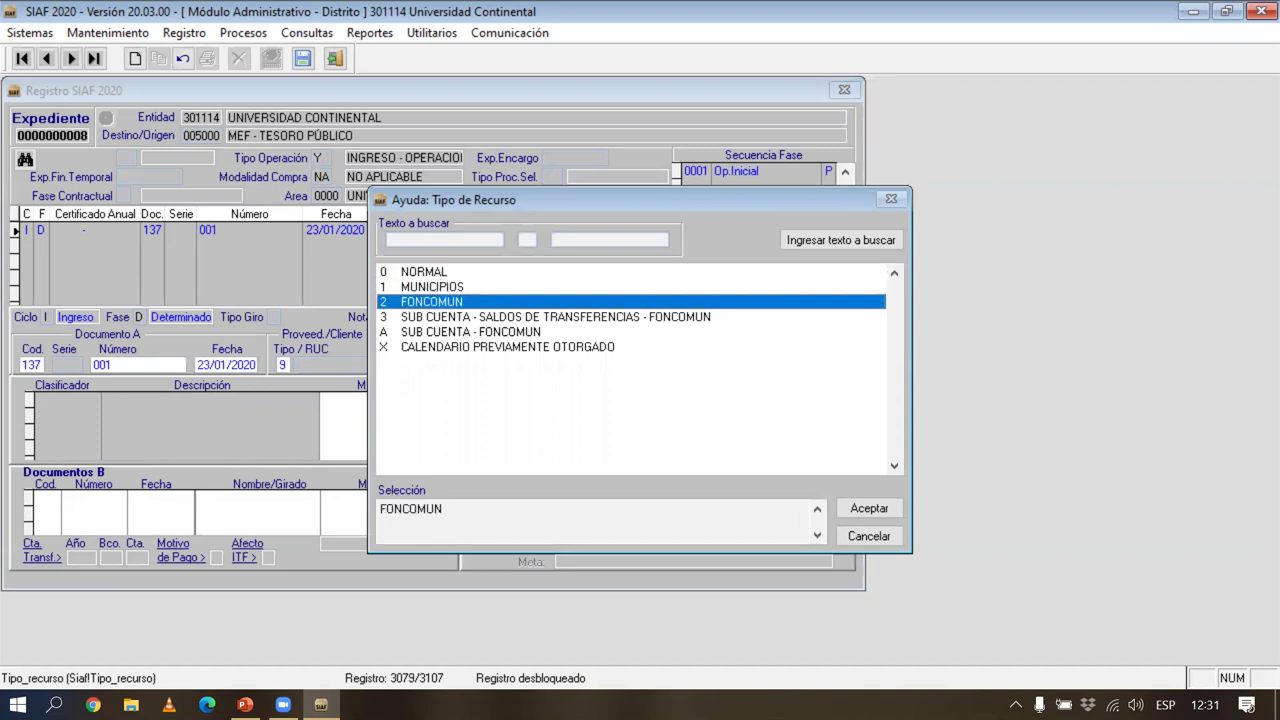
pyautogui.press('Down')
pyautogui.press('Down')
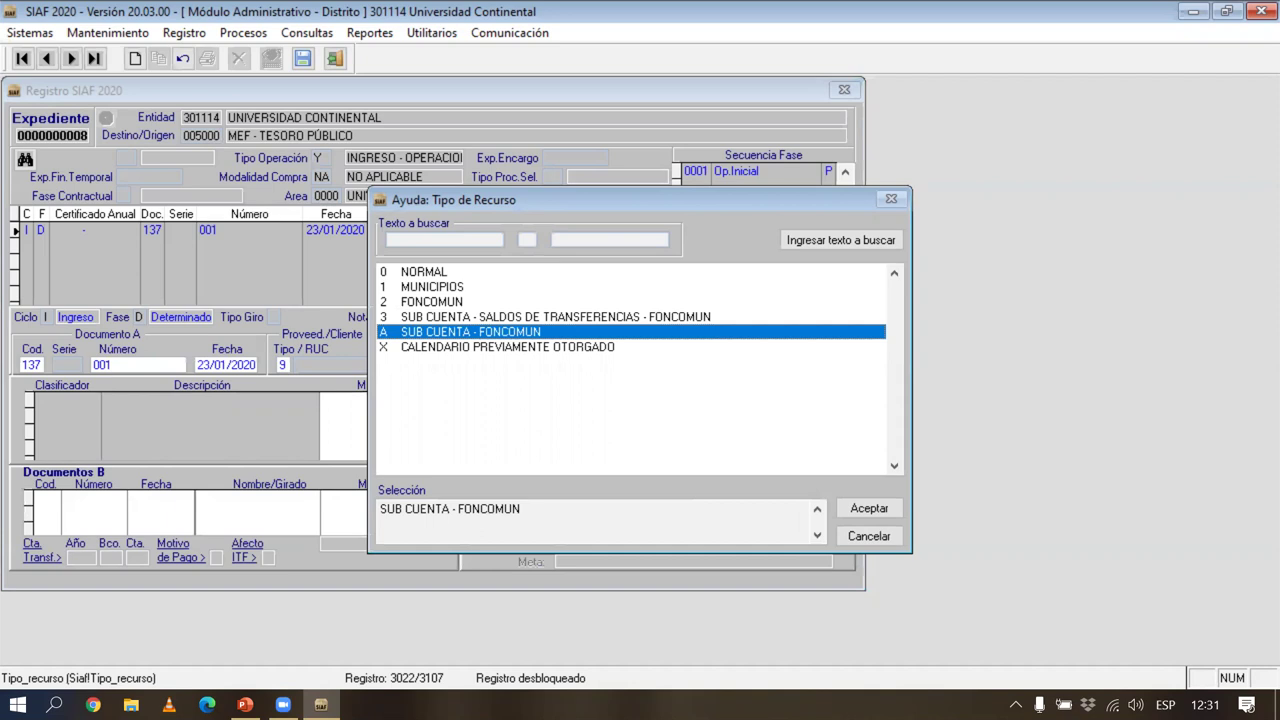
pyautogui.press('Return')
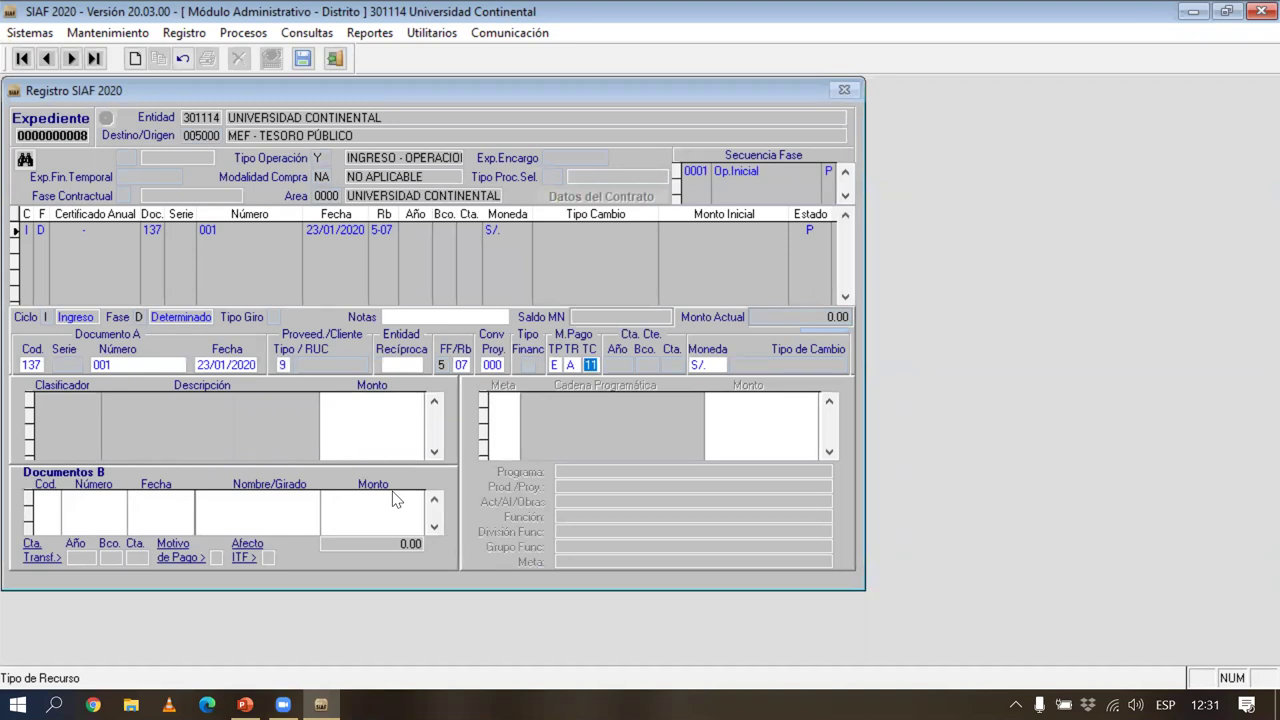
# Step: Set the commitment type to 11, MES VIGENTE, and accept S/. as the currency
pyautogui.press('F2')
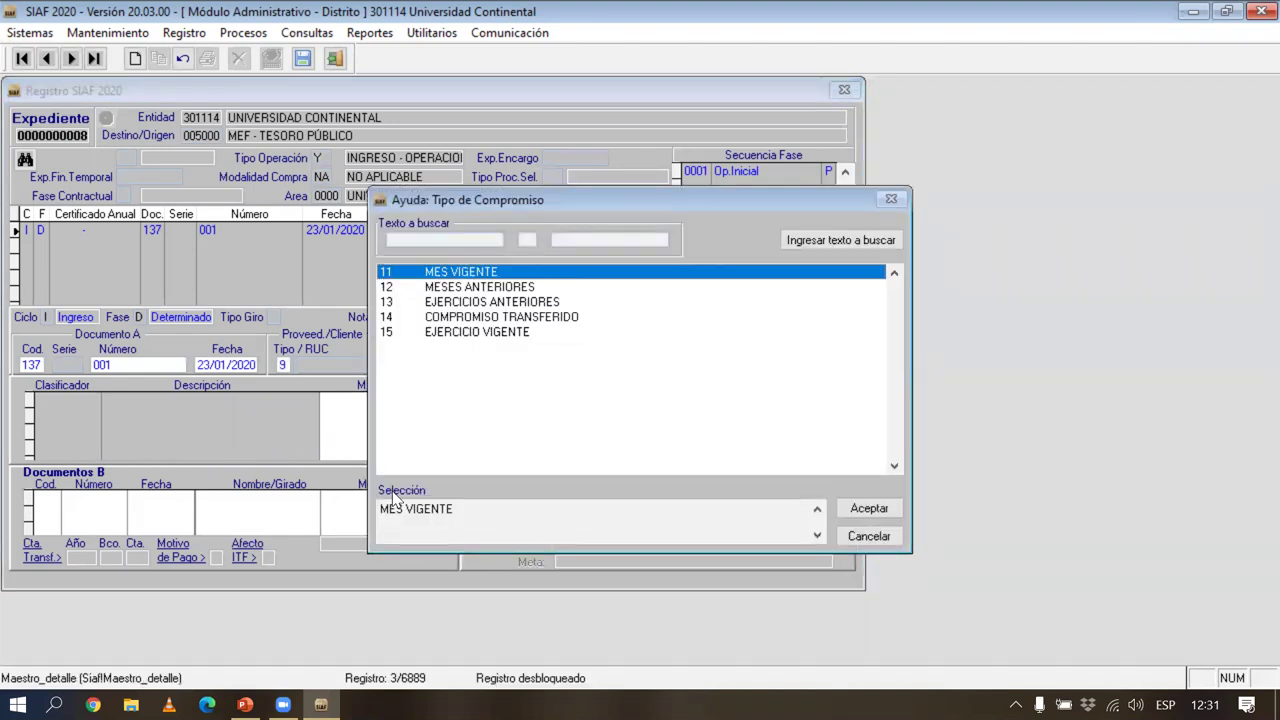
pyautogui.press('Return')
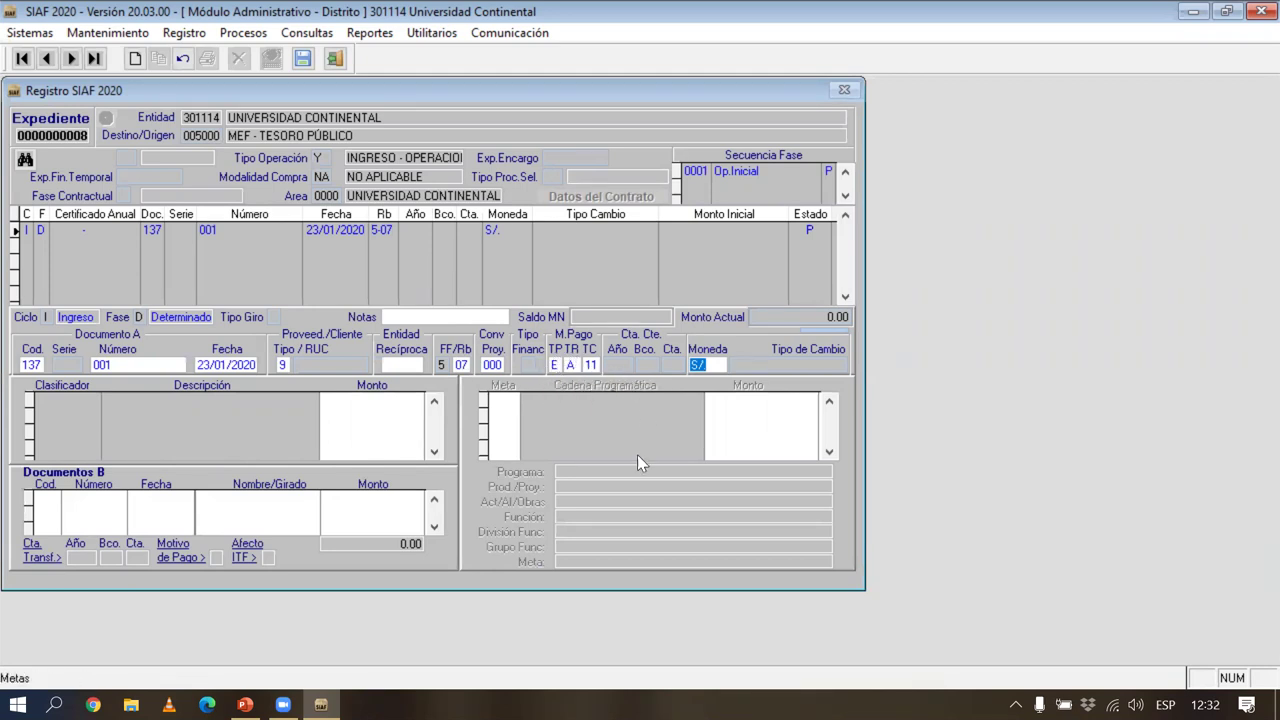
pyautogui.press('Return')
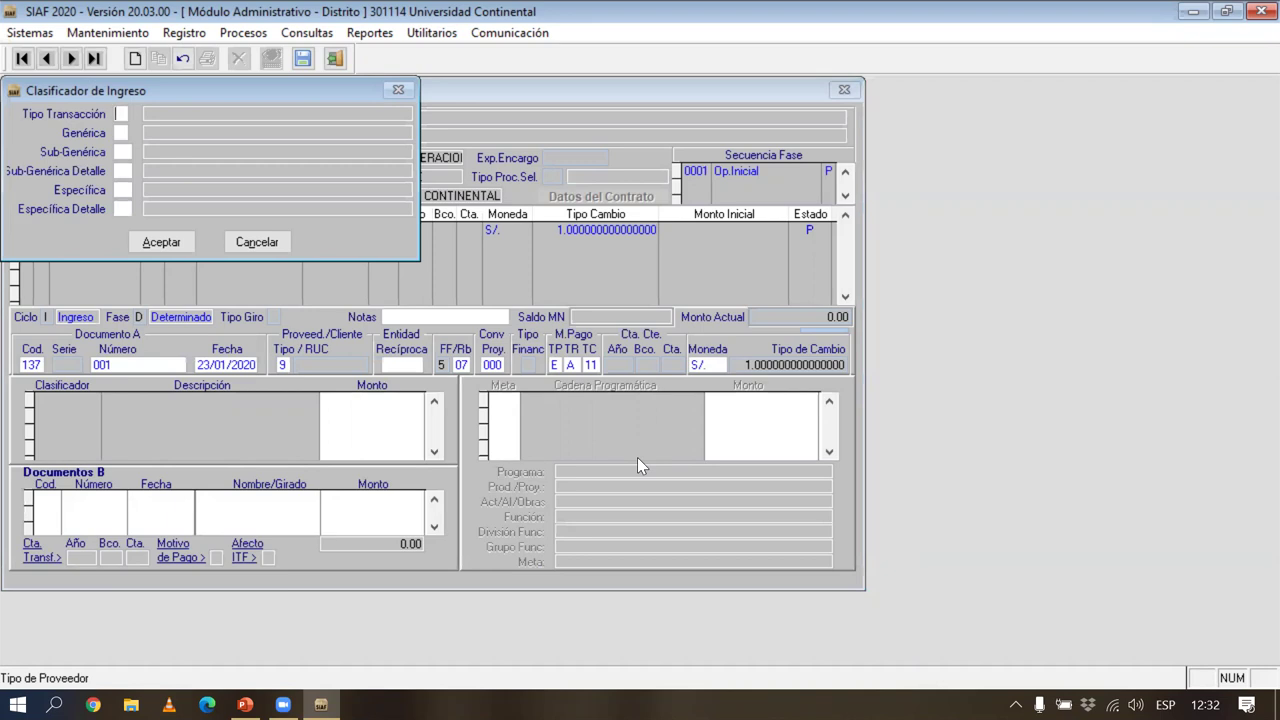
# Step: In the income classifier, set Tipo Transacción to 1, INGRESOS PRESUPUESTARIOS, and Genérica to 4, DONACIONES Y TRANSFERENCIAS
pyautogui.press('Return')
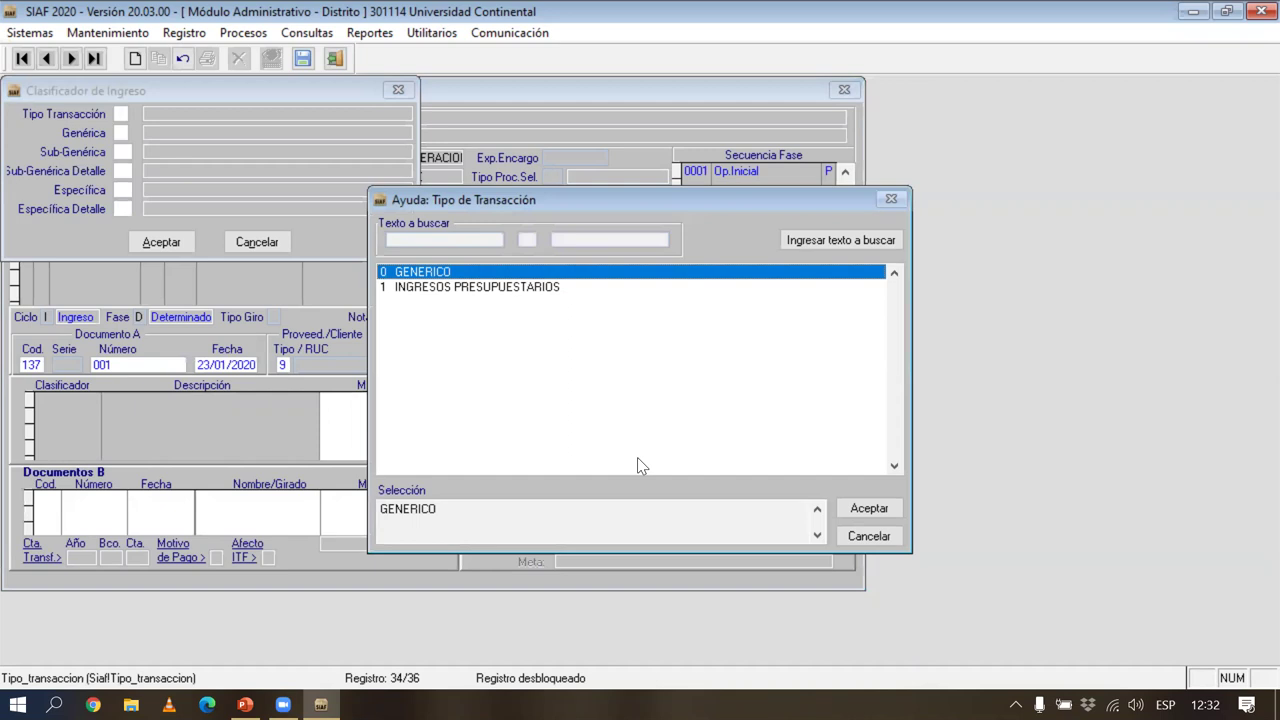
pyautogui.press('Down')
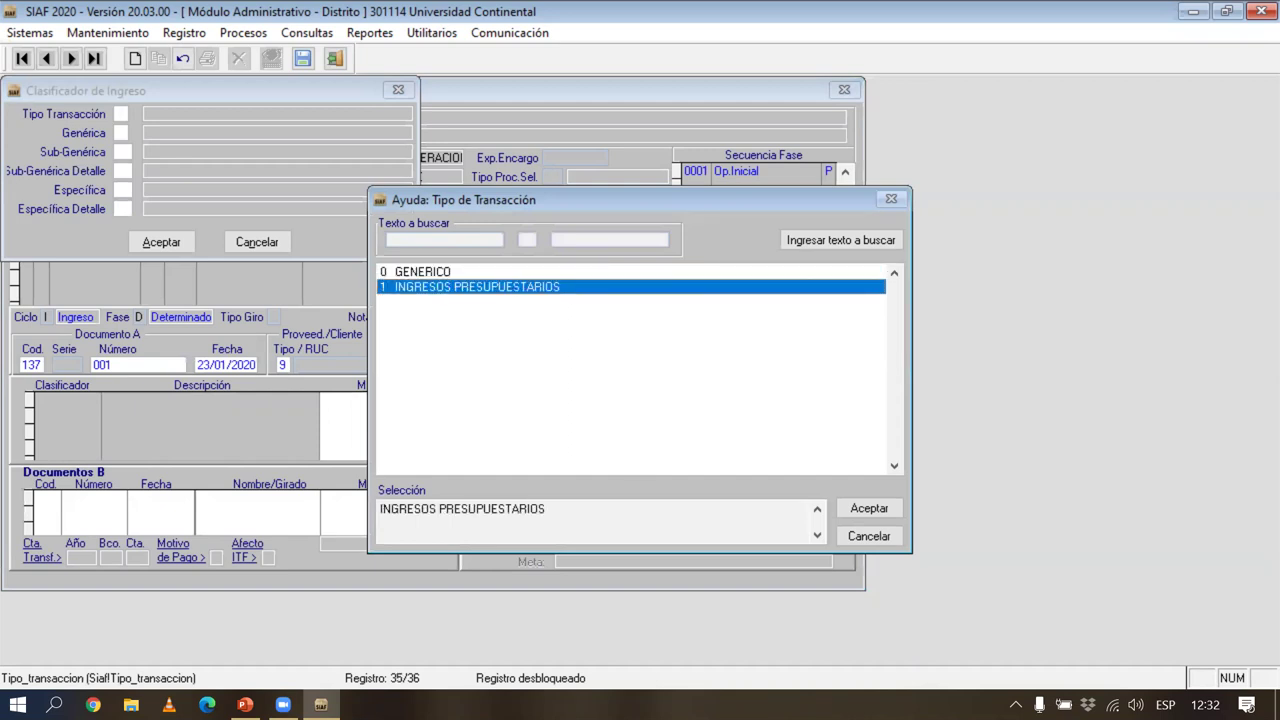
pyautogui.press('Return')
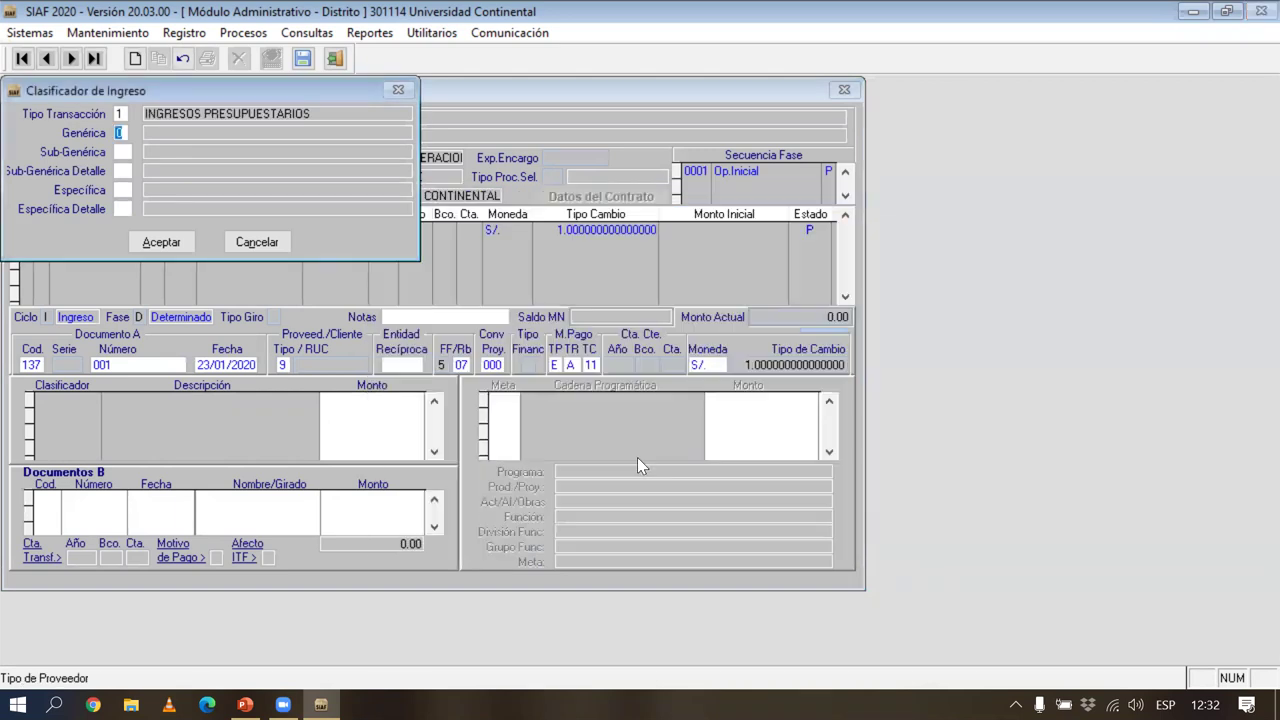
pyautogui.press('Return')
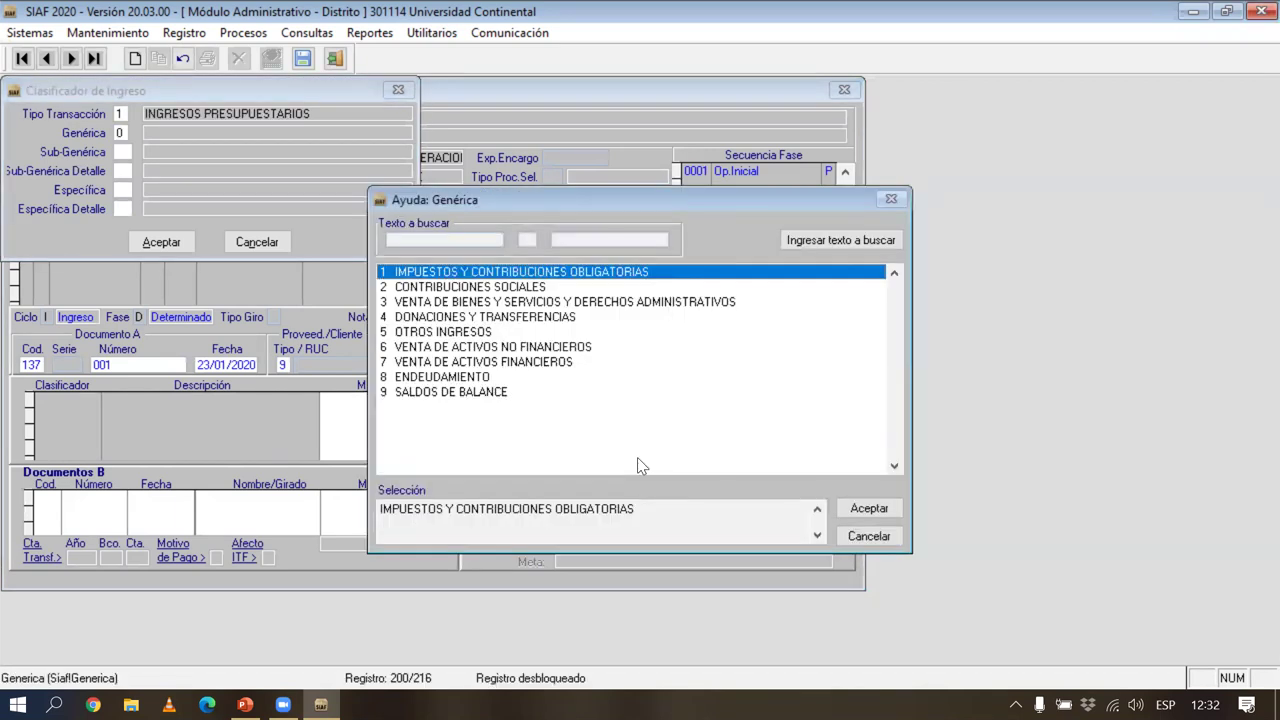
pyautogui.press('Down')
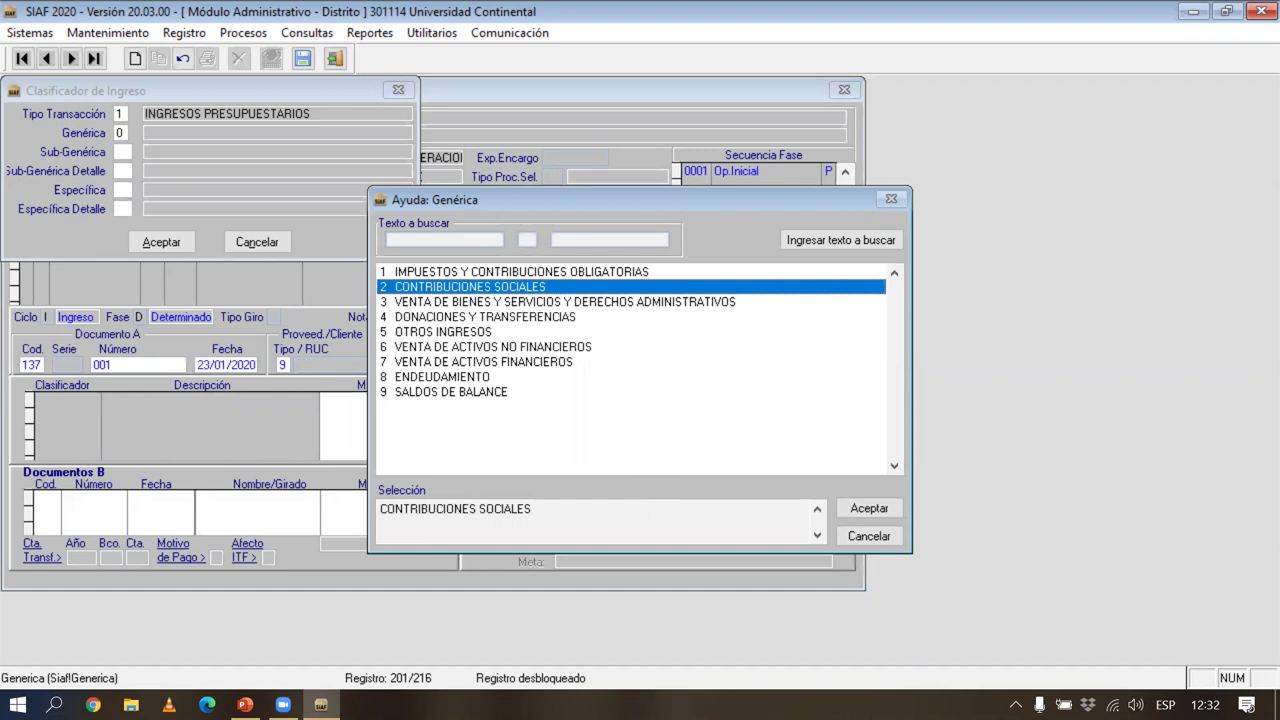
pyautogui.press('Down')
pyautogui.press('Down')
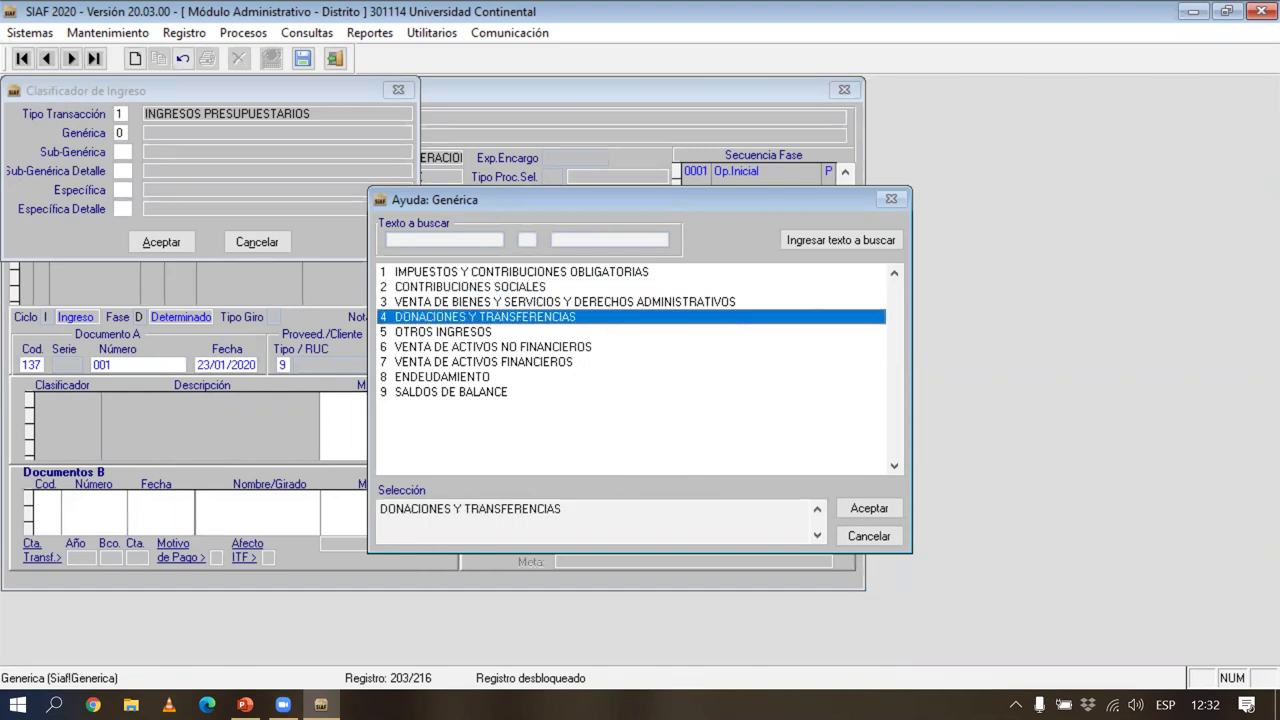
pyautogui.press('Return')
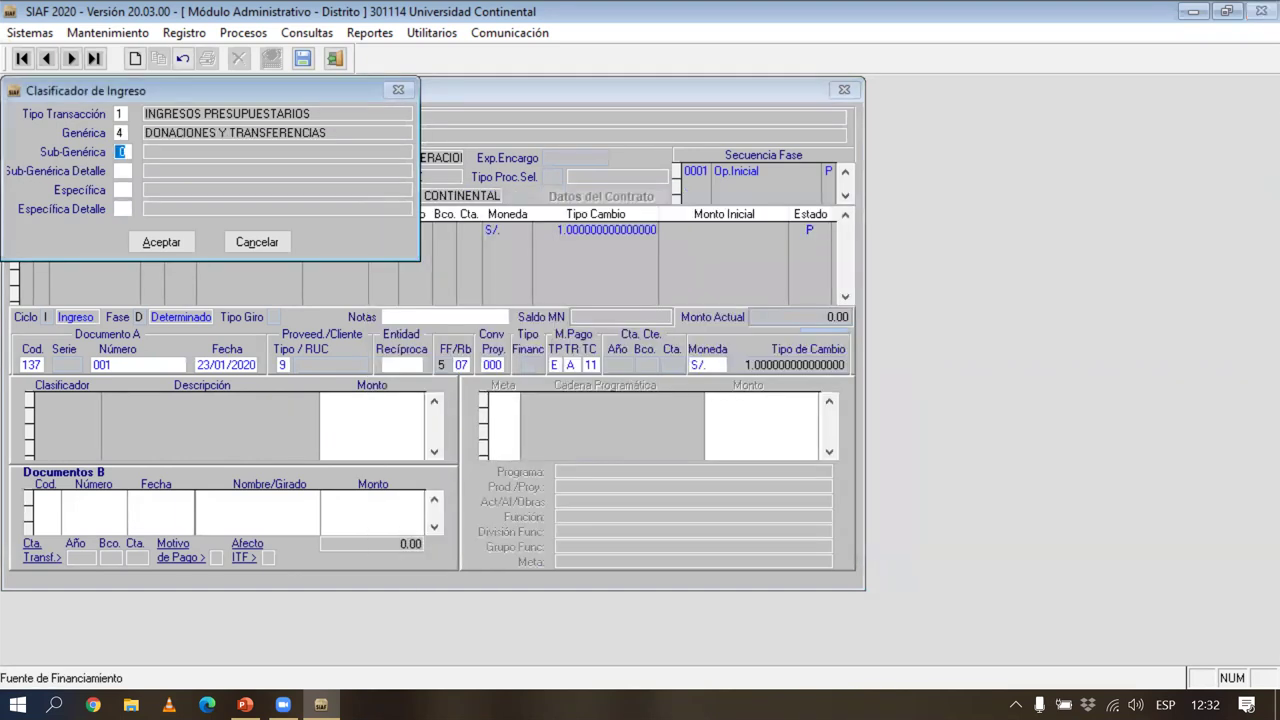
# Step: Set Sub-Genérica to 1, DONACIONES Y TRANSFERENCIAS CORRIENTES, and Sub-Genérica Detalle to 4, POR PARTICIPACIONES DE RECURSOS DETERMINADOS
pyautogui.press('Return')
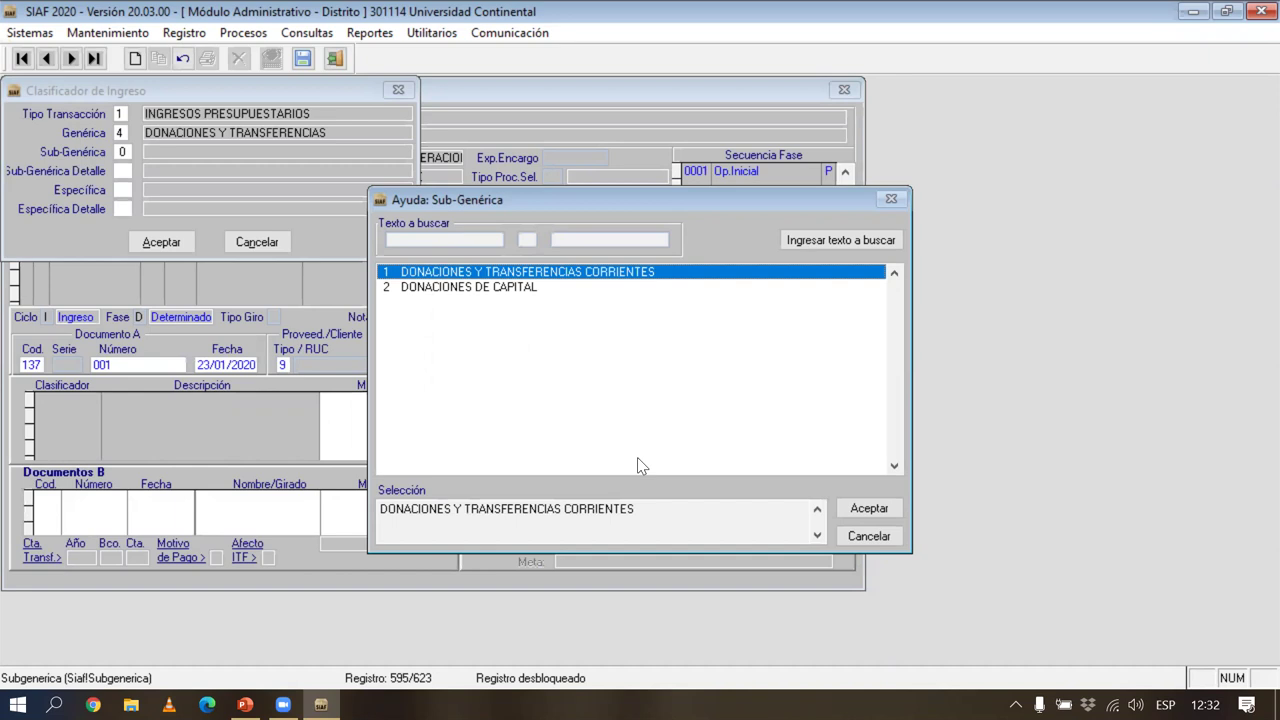
pyautogui.press('Return')
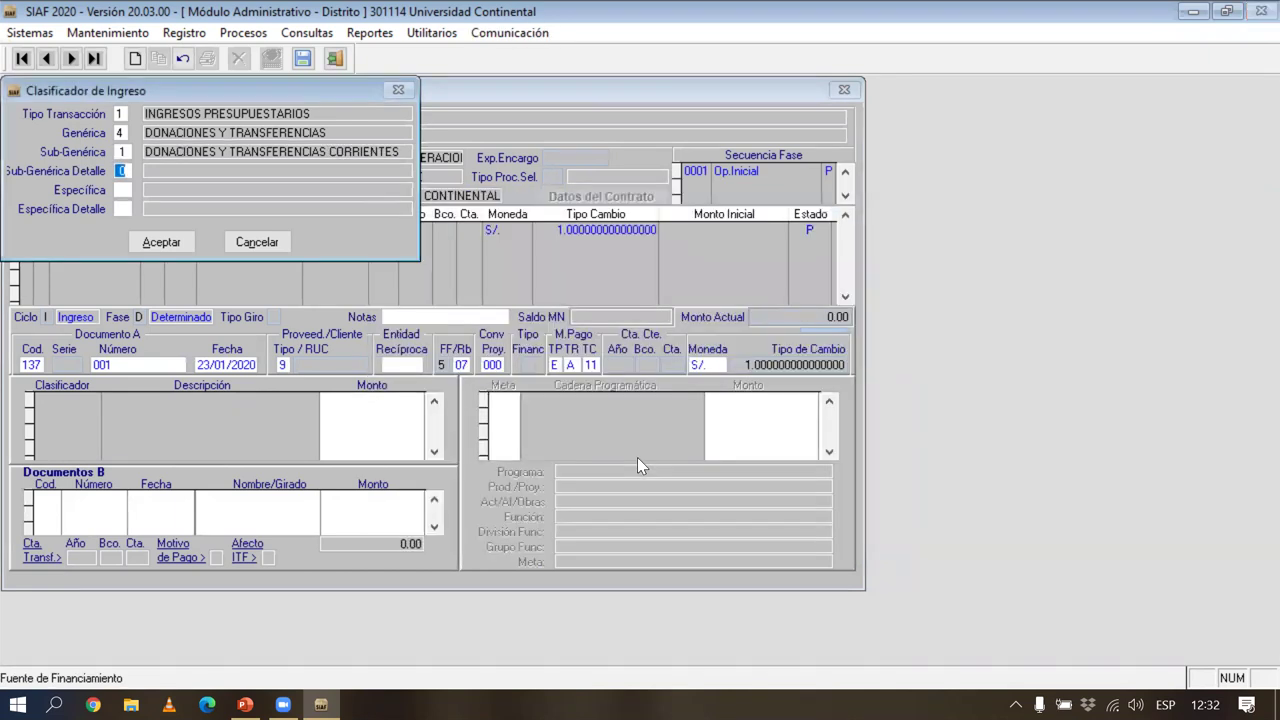
pyautogui.press('Return')
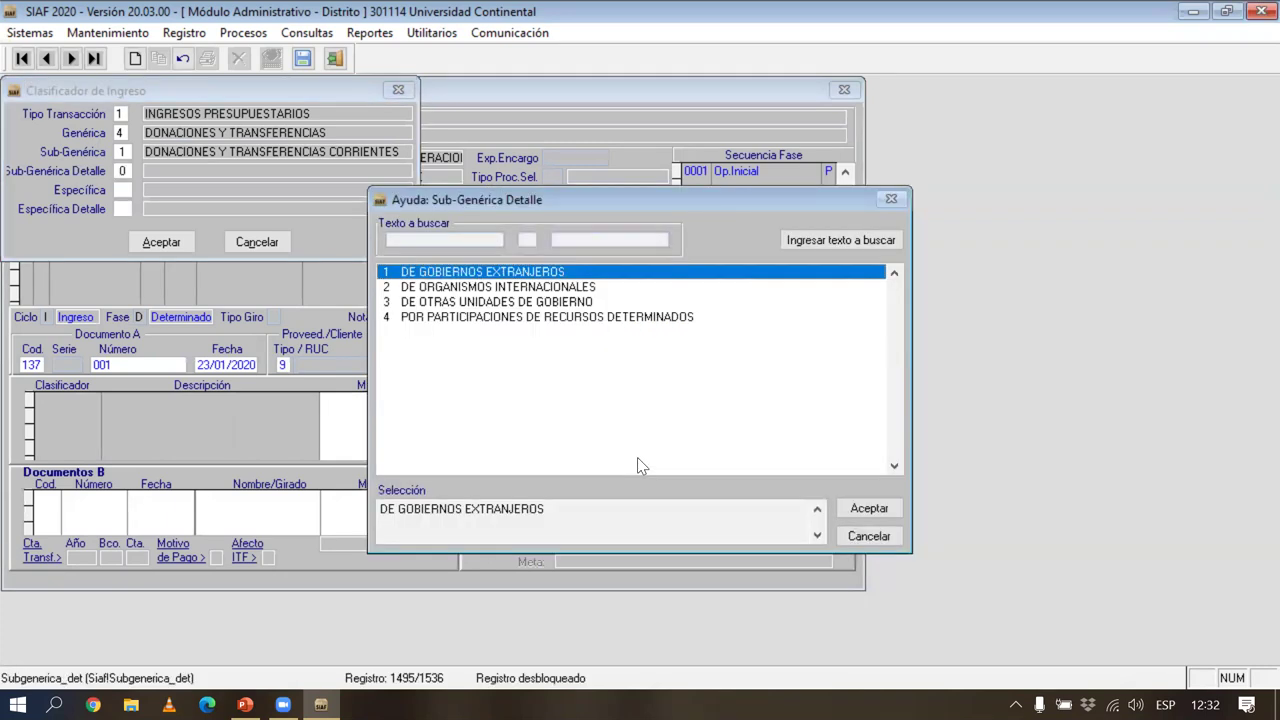
pyautogui.press('Down')
pyautogui.press('Down')
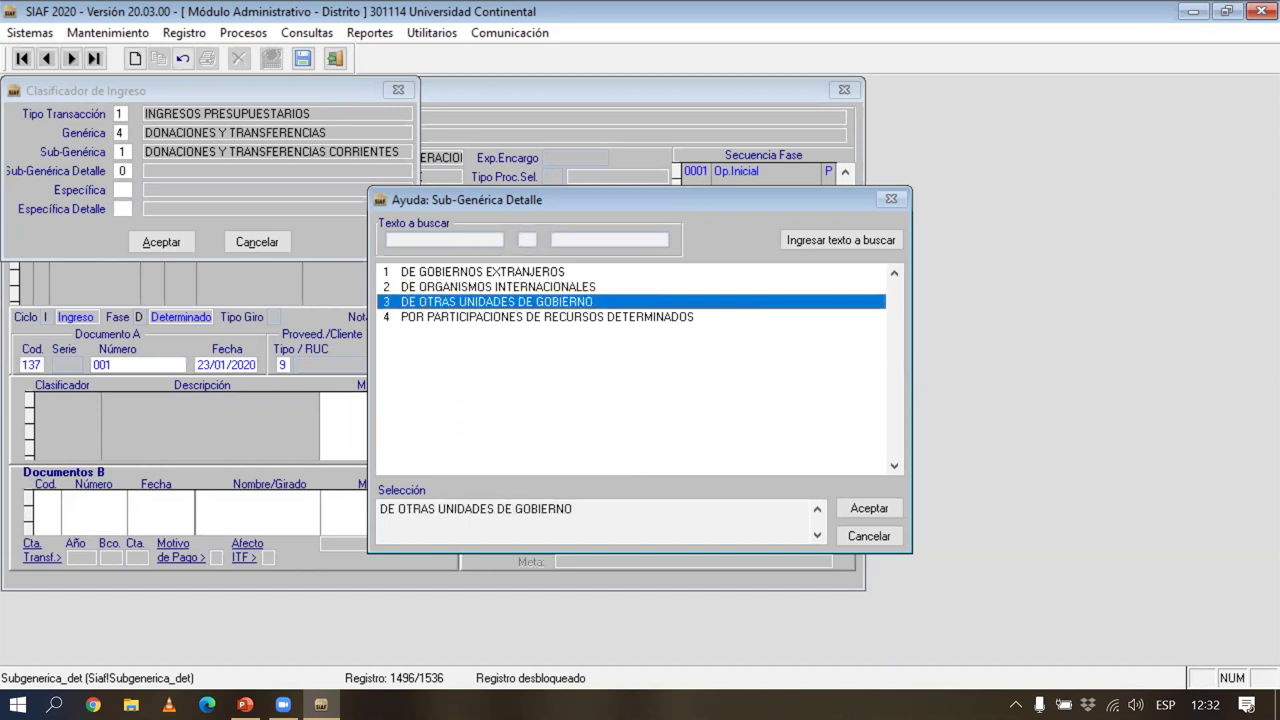
pyautogui.press('Down')
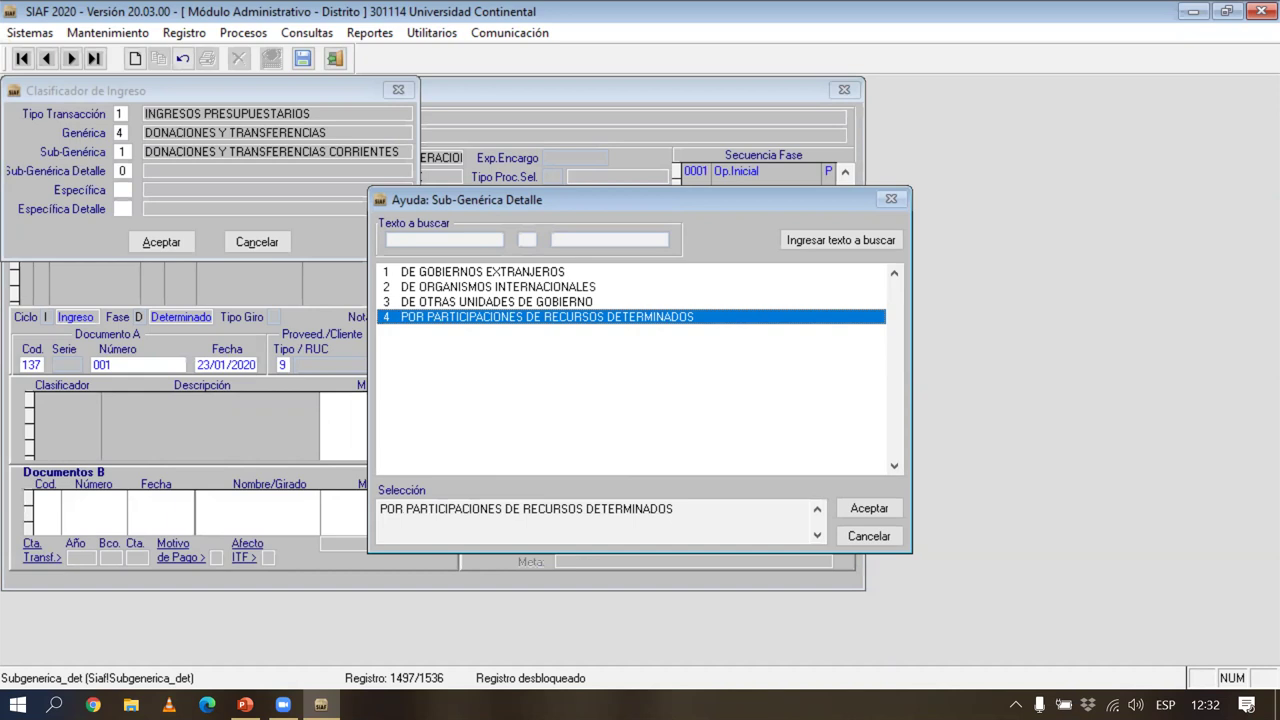
pyautogui.press('Return')
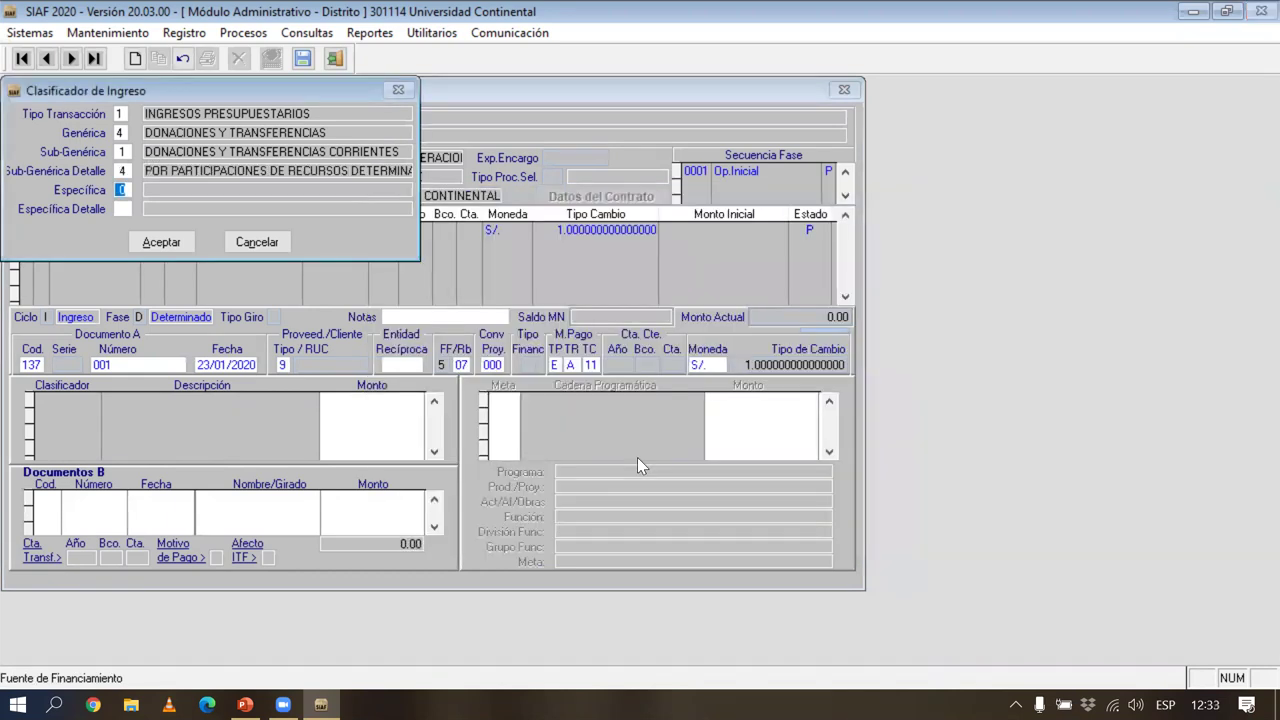
# Step: Set Específica to 5 and Específica Detalle to 1, both FONDO DE COMPENSACION MUNICIPAL, and accept the income classifier
pyautogui.press('Return')
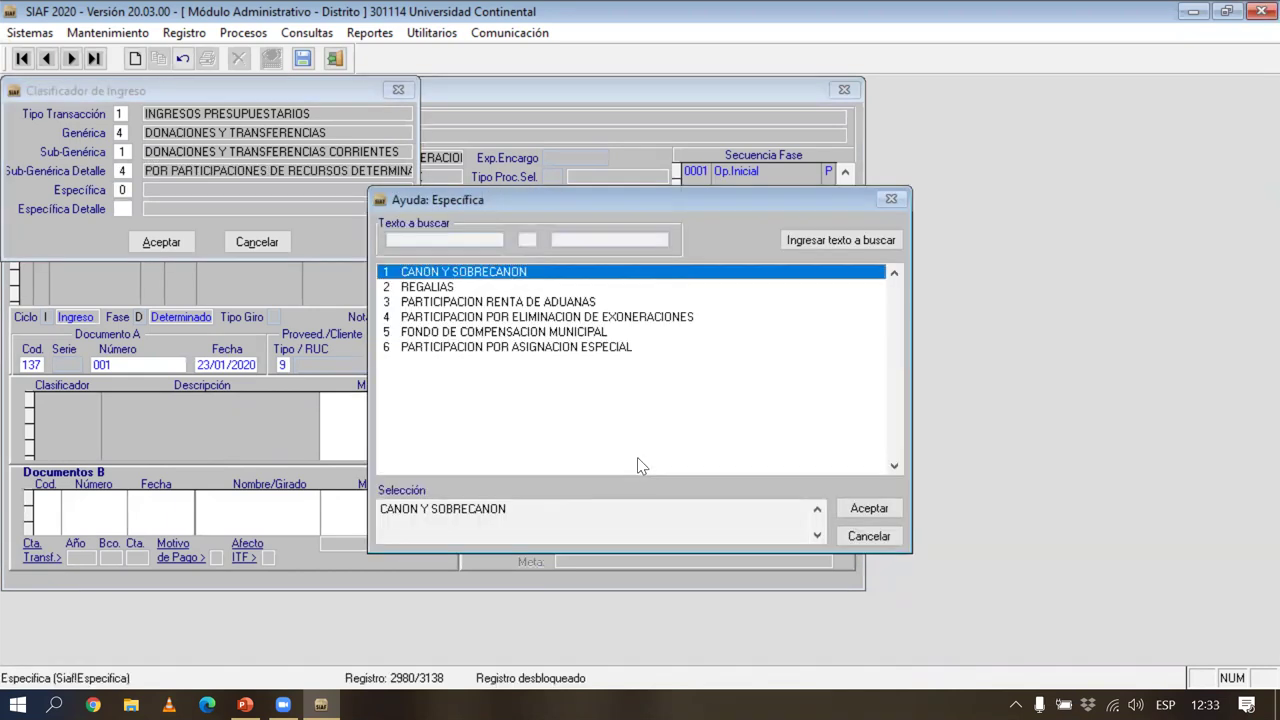
pyautogui.press('Down')
pyautogui.press('Up')
pyautogui.press('Down')
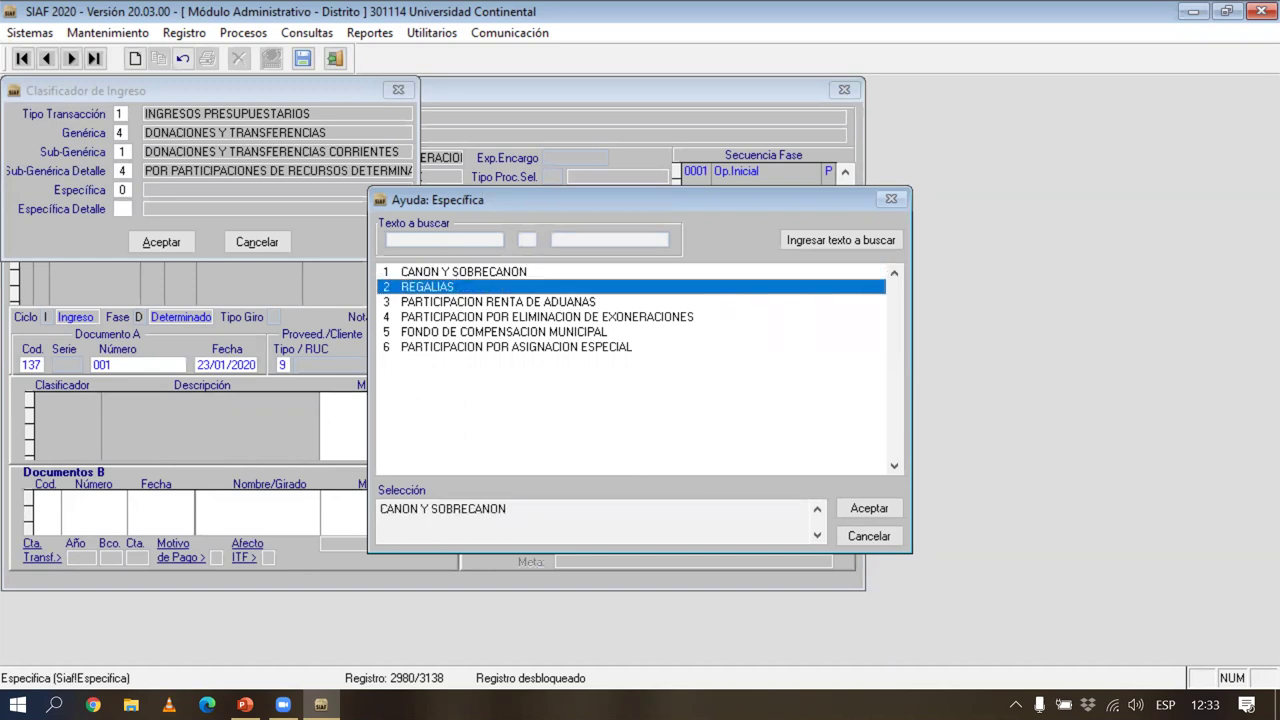
pyautogui.press('Down')
pyautogui.press('Down')
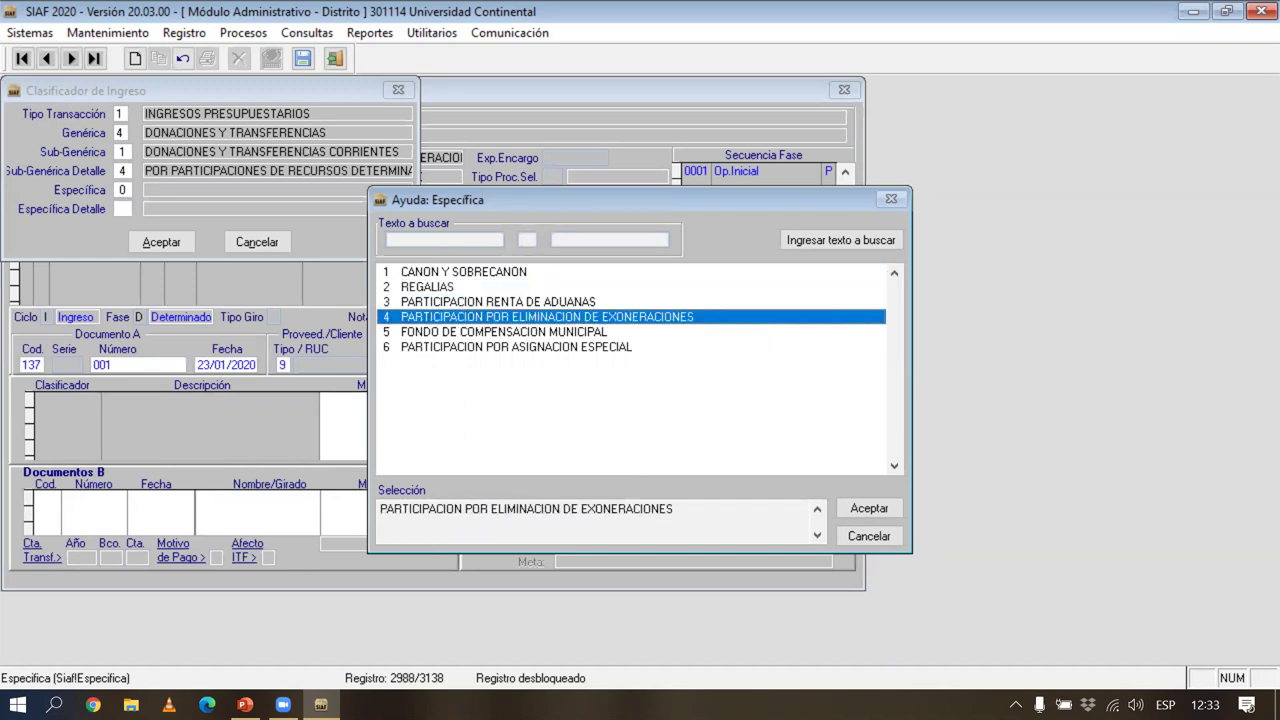
pyautogui.press('Down')
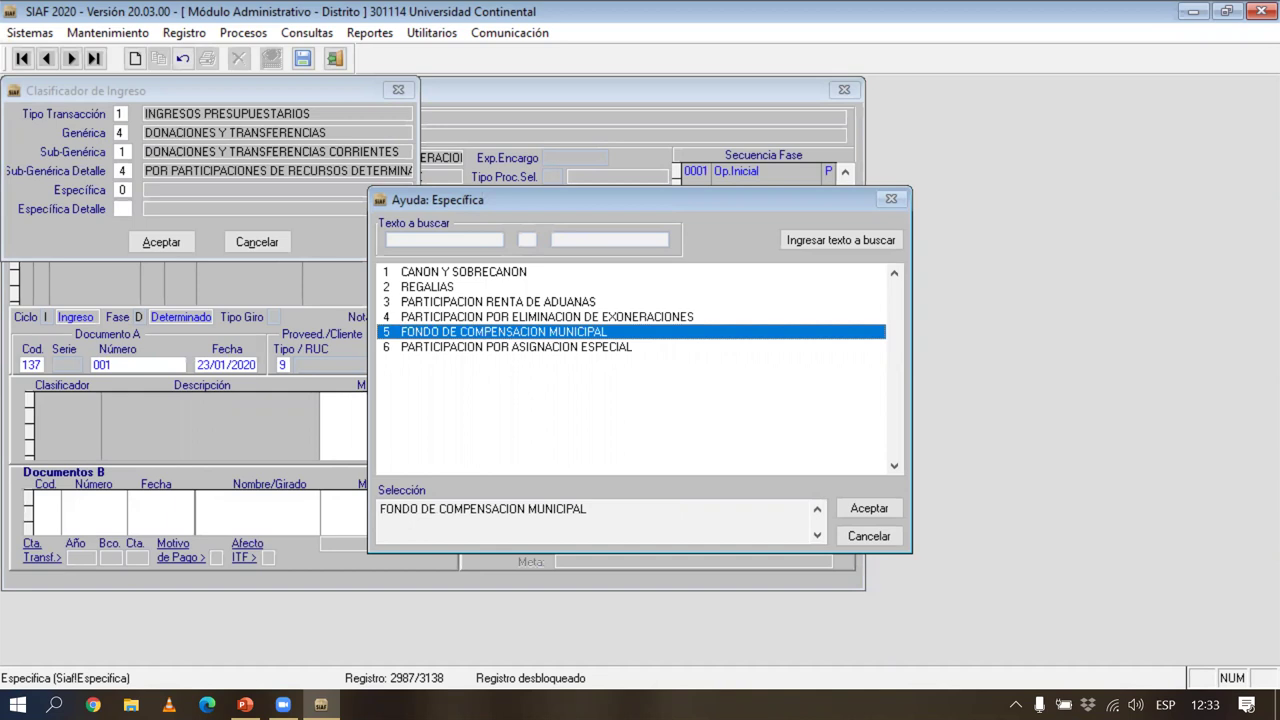
pyautogui.press('Return')
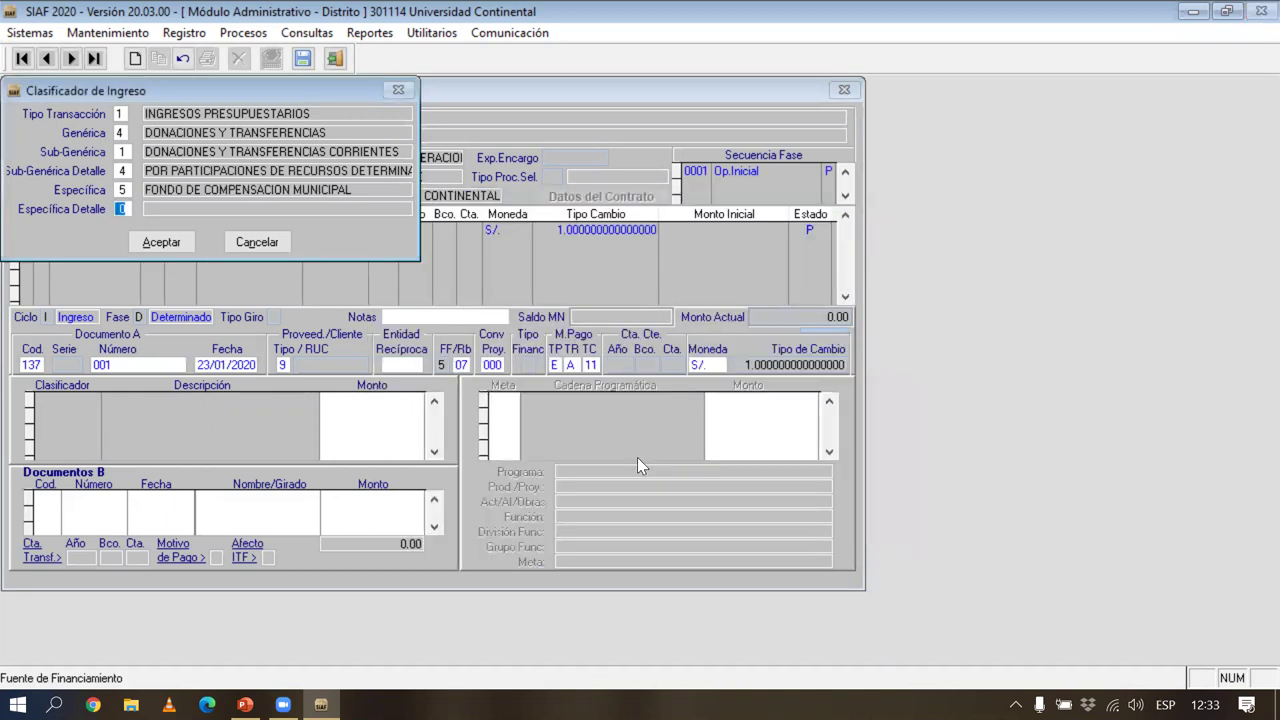
pyautogui.press('Return')
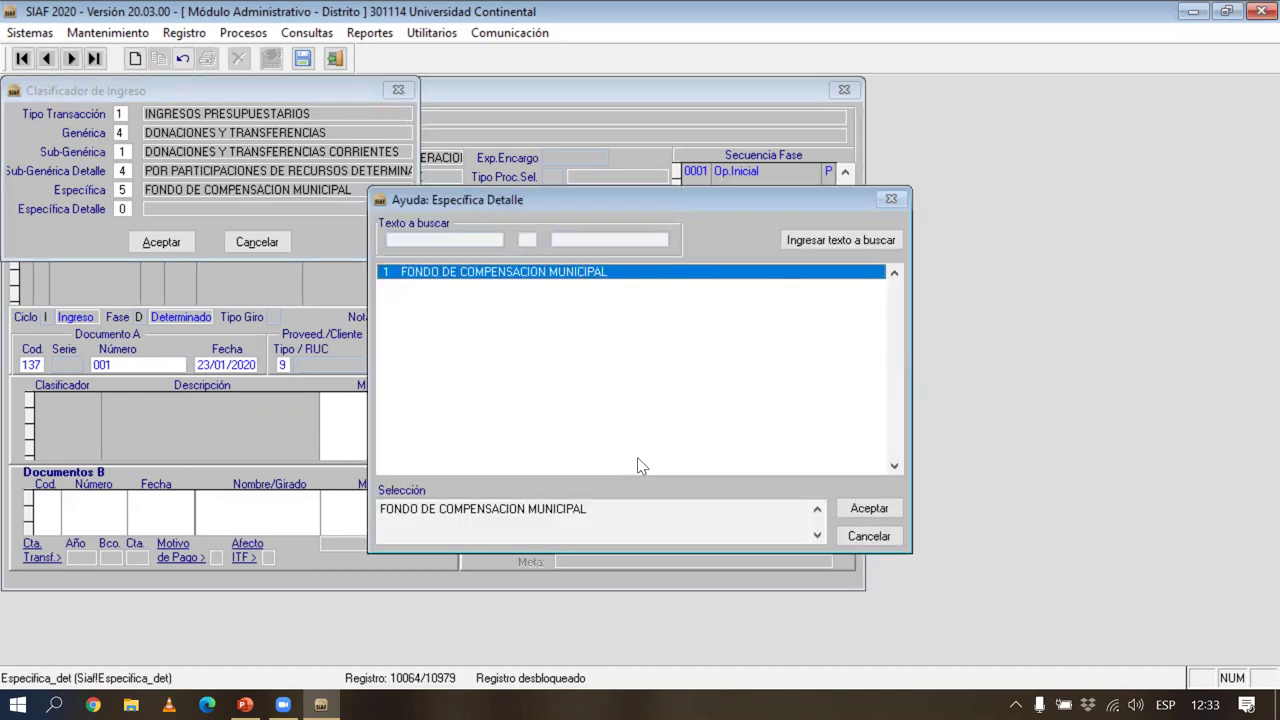
pyautogui.press('Return')
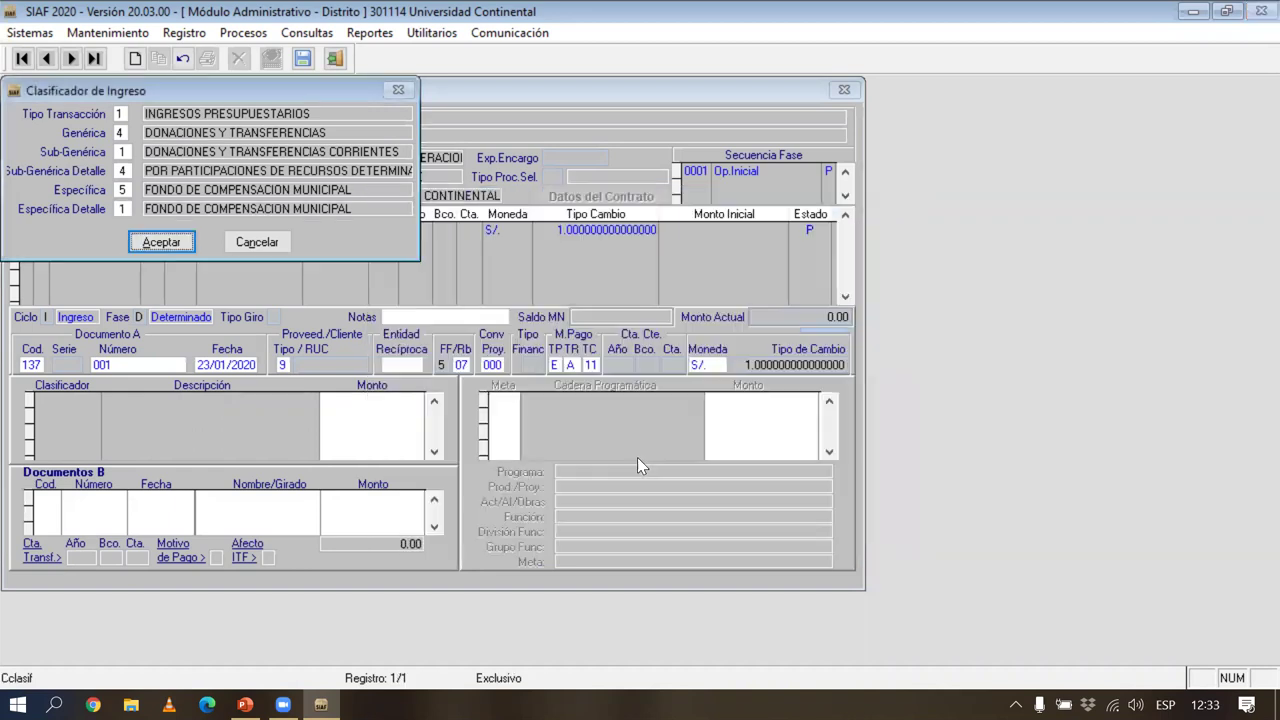
pyautogui.press('Return')
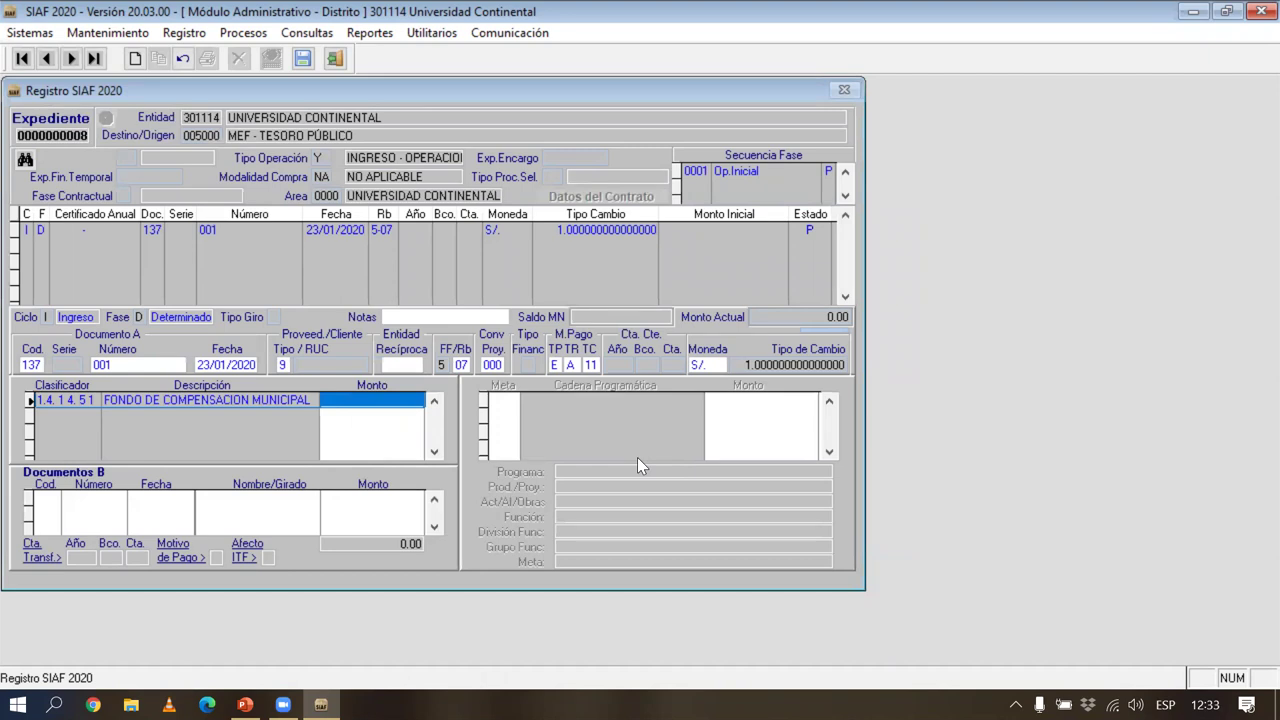
# Step: Consult the FONCOMUN transfer amount on the PowerPoint slide and enter 125456.76 as the classifier's Monto in SIAF
pyautogui.hotkey('alt', 'Tab')
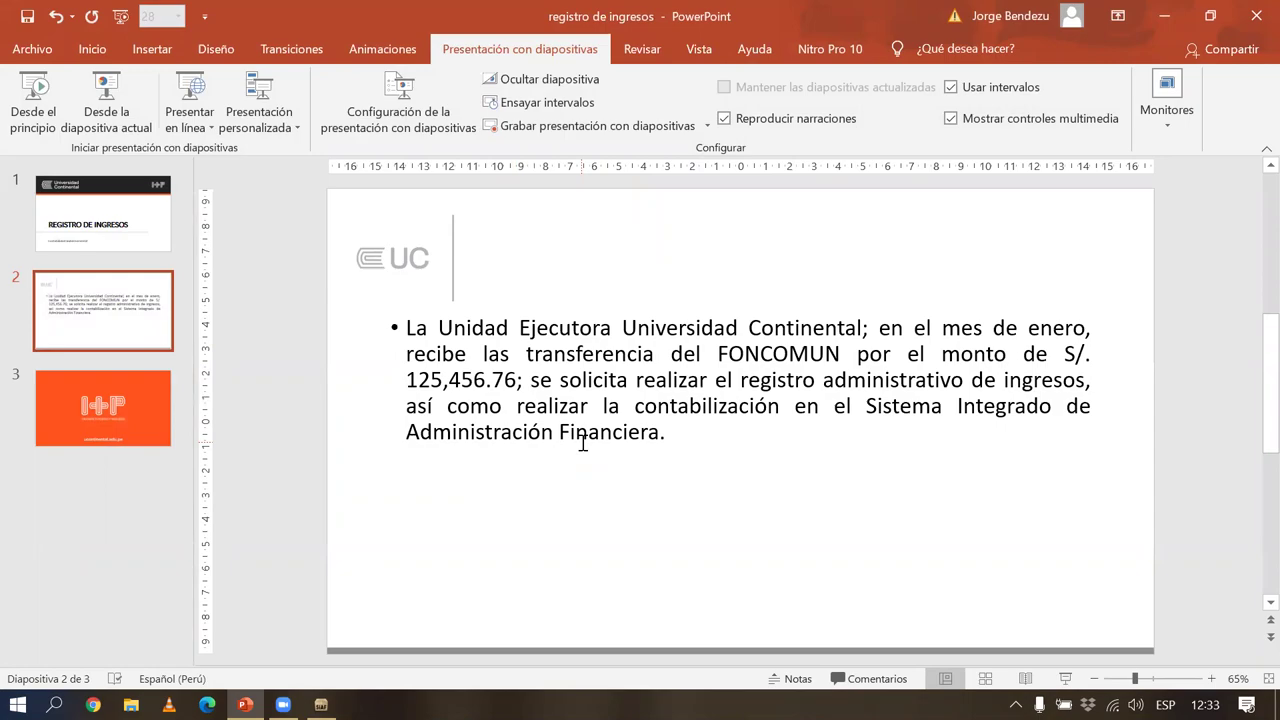
pyautogui.hotkey('alt', 'Tab')
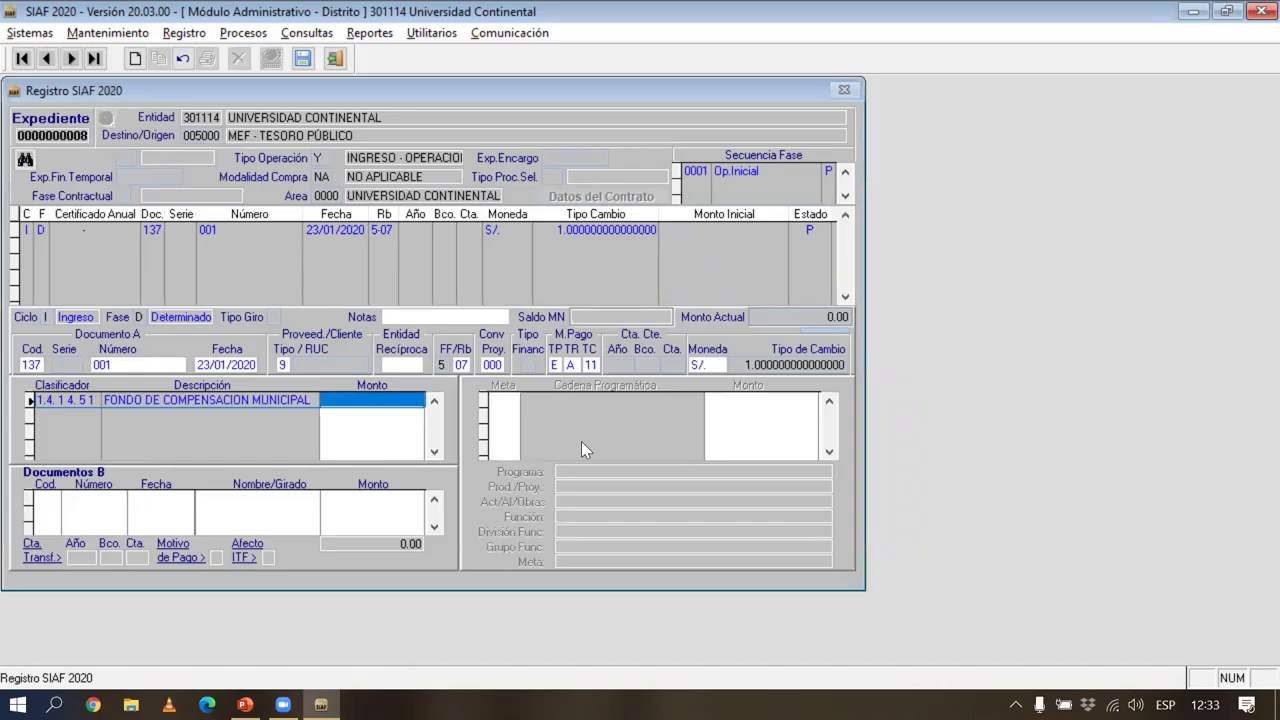
pyautogui.write('125')
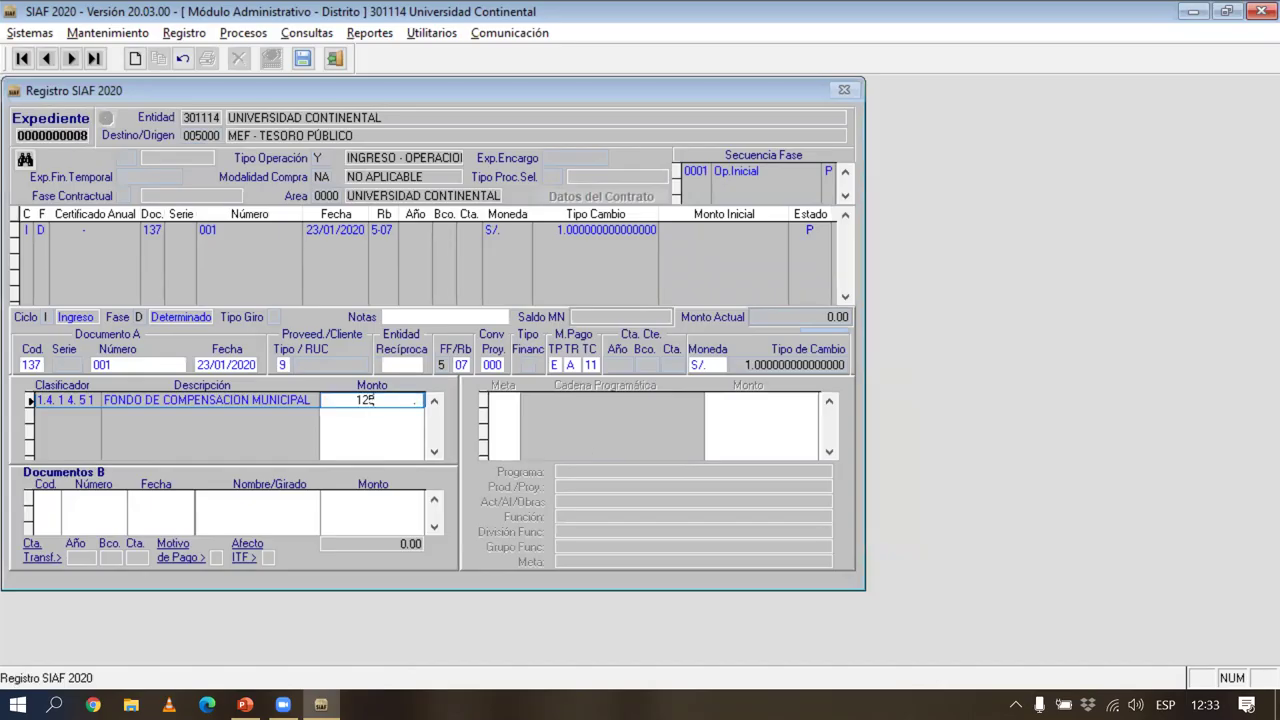
pyautogui.write(',4')
pyautogui.hotkey('alt', 'Tab')
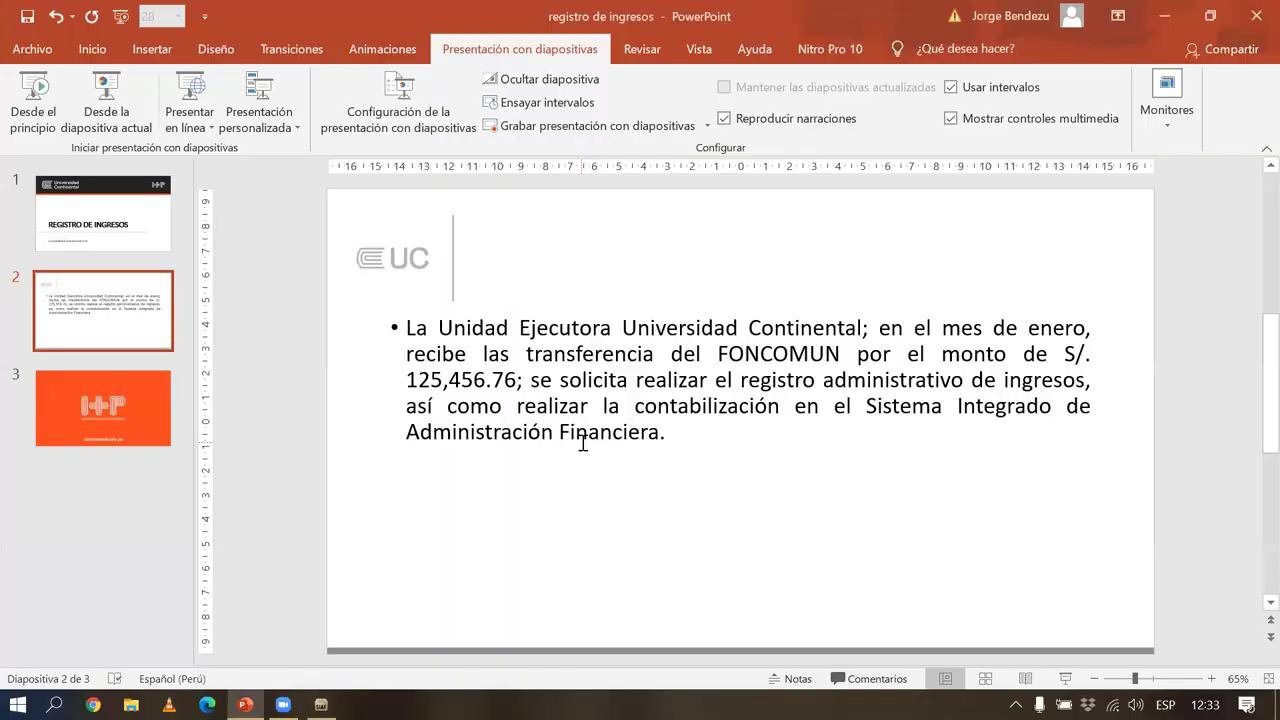
pyautogui.hotkey('alt', 'Tab')
pyautogui.write('56')
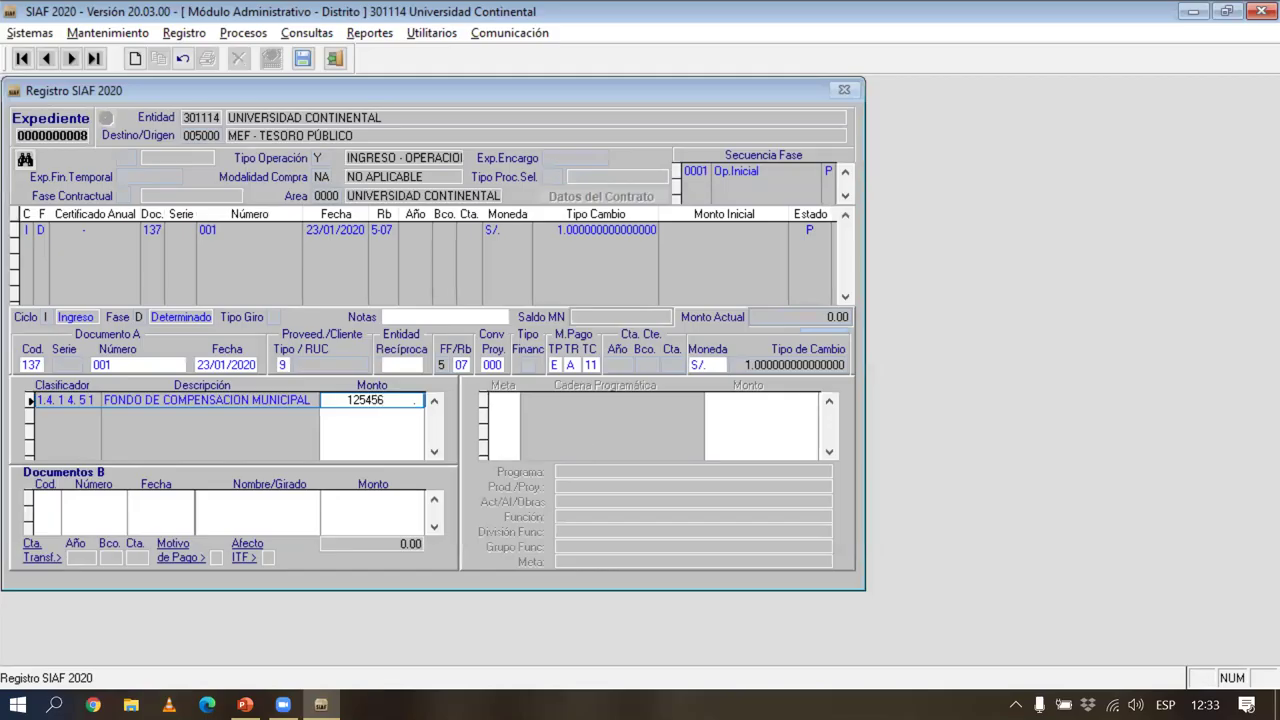
pyautogui.write('.76')
pyautogui.press('Return')
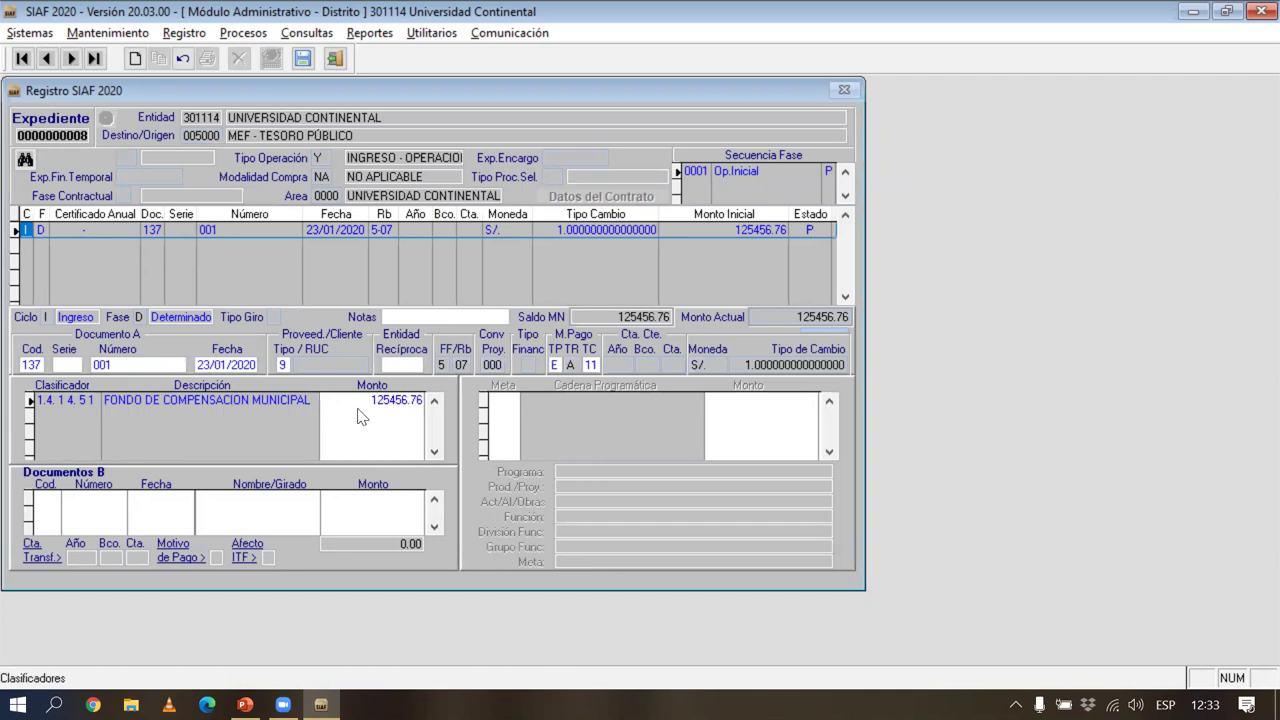
# Step: Enter POR LA TRANSFERENCIA DE FONCOMUN CORRESPONDIENTE DEL MES ENERO as the Notas of the Determinado phase
pyautogui.click(402, 316)
pyautogui.press('capslock')
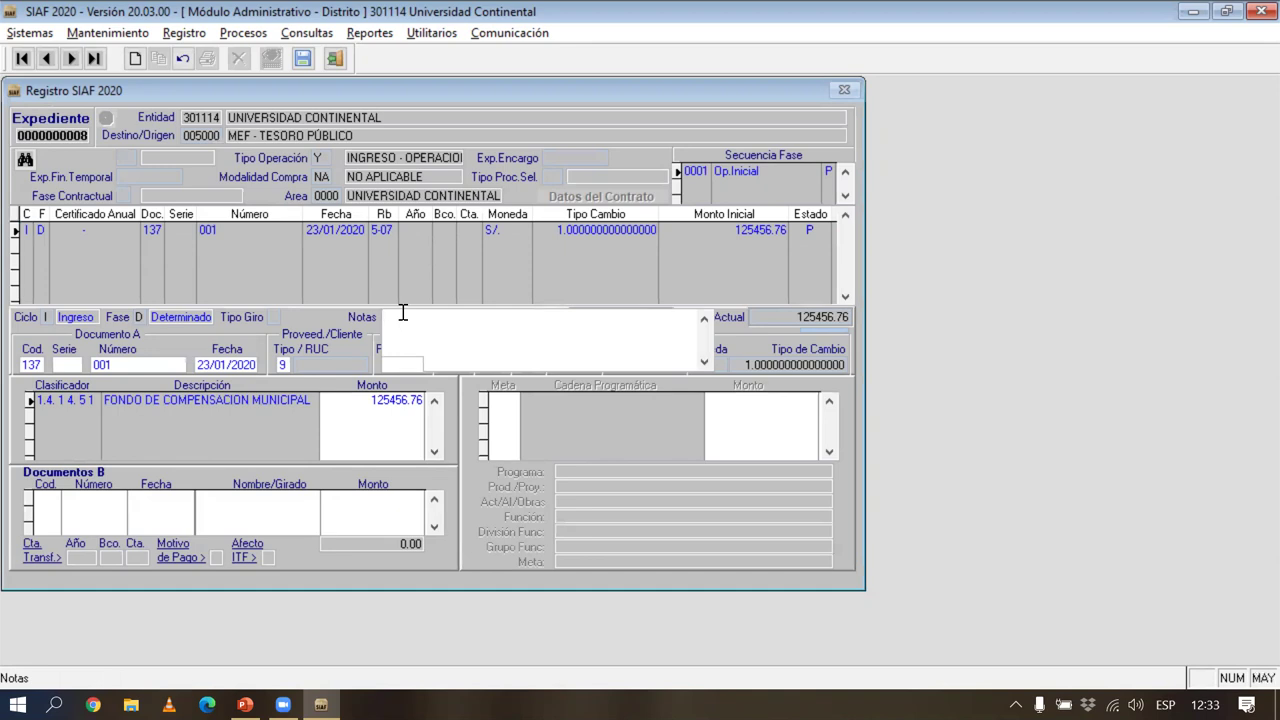
pyautogui.write('POR LA TRANSFERENCIA DE FONC')
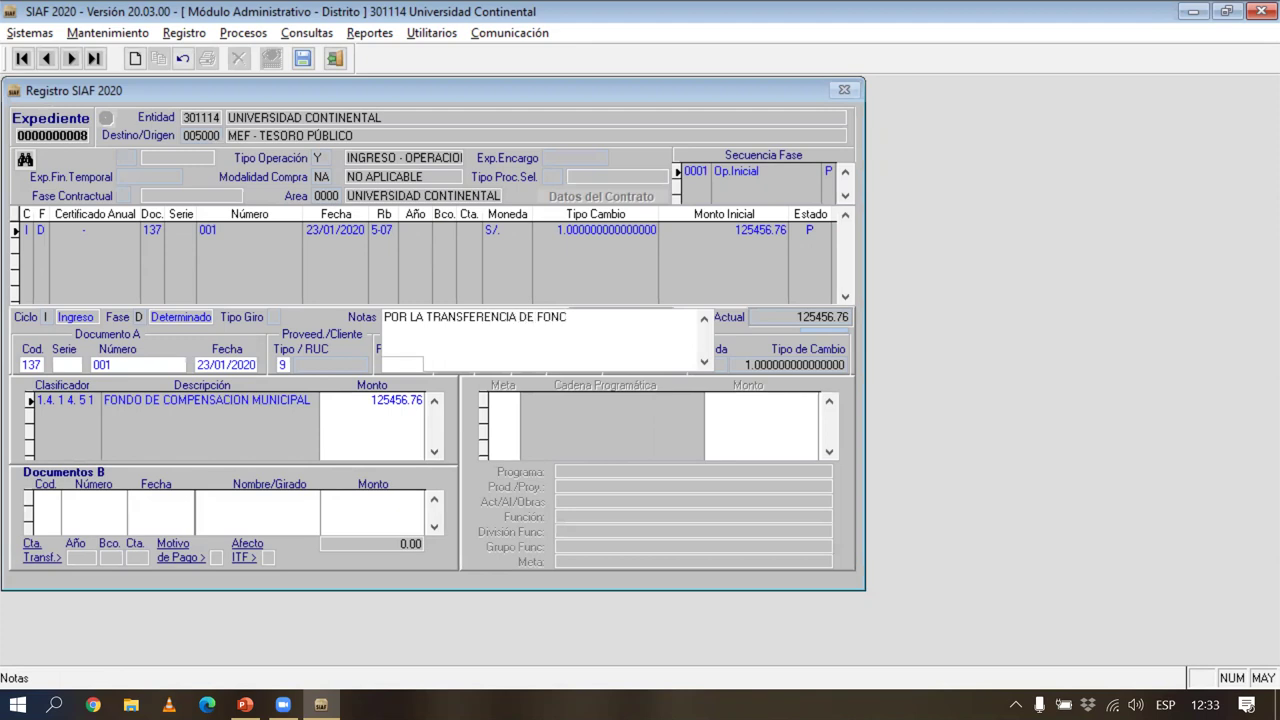
pyautogui.write('OMUN CORRESPONID')
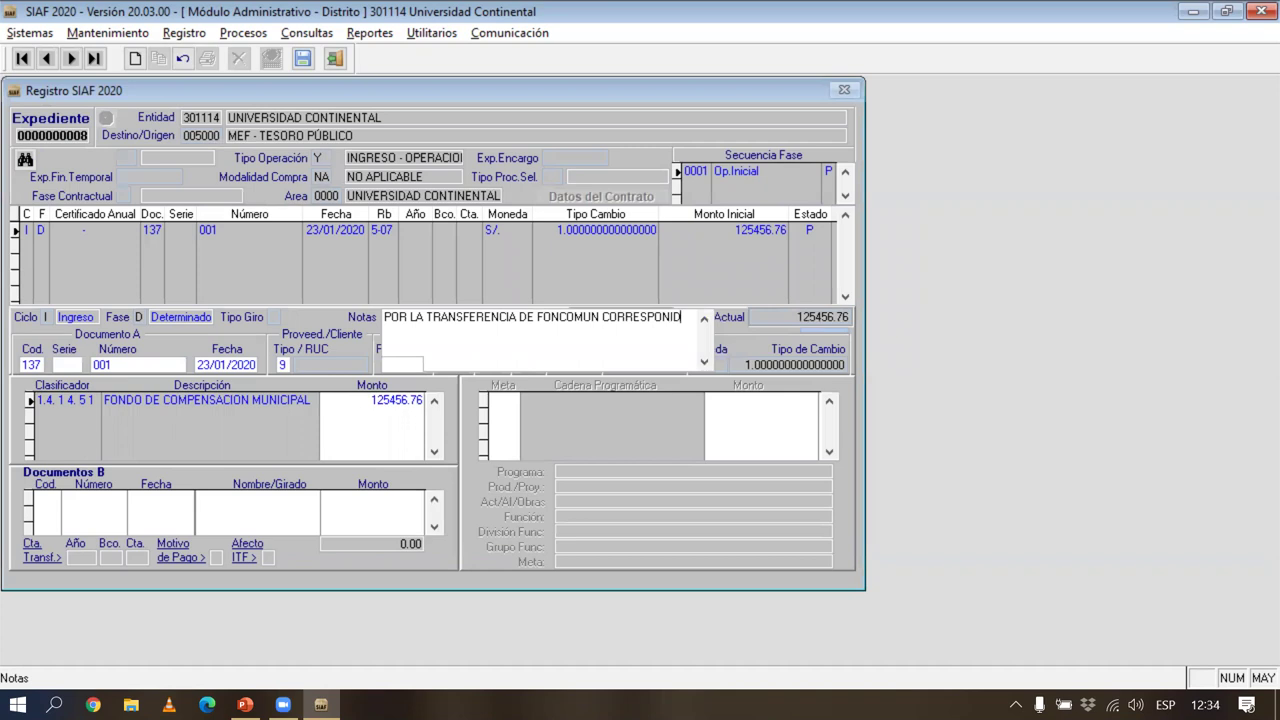
pyautogui.press('BackSpace')
pyautogui.press('BackSpace')
pyautogui.write('DIENTE DEL')
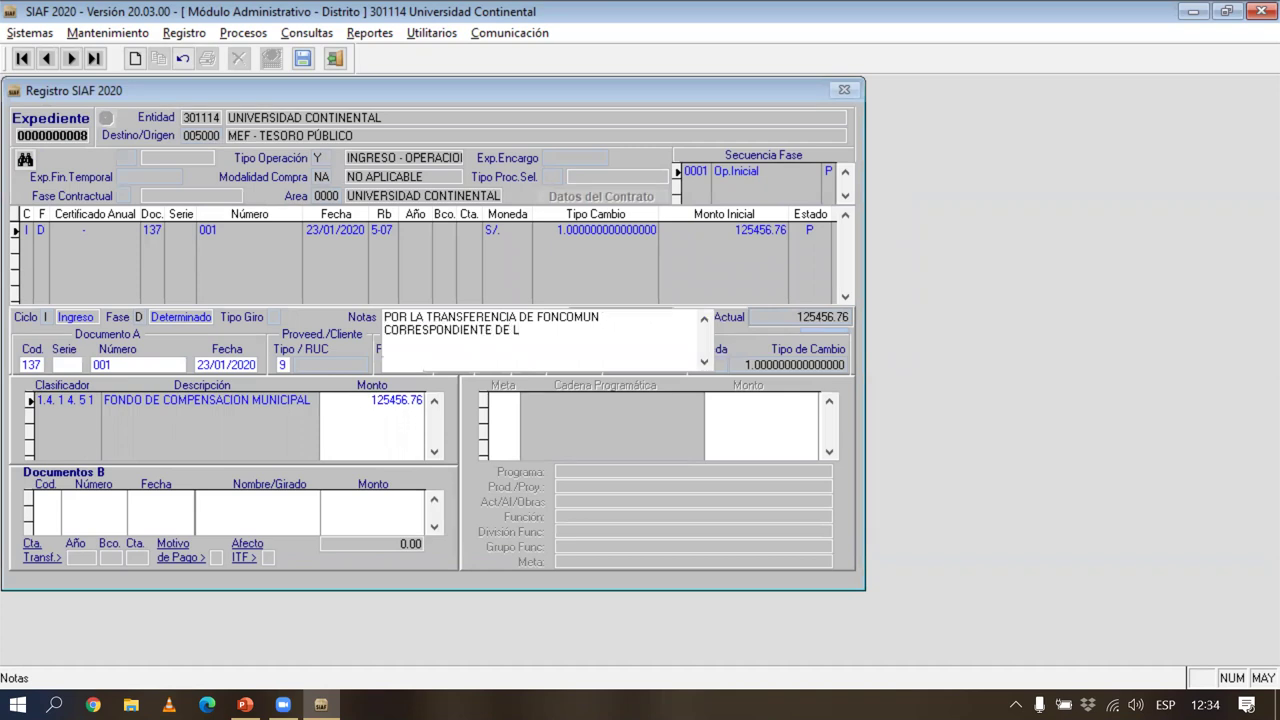
pyautogui.write(' MES ENERO')
# Step: Save the expediente, accept the notices, and authorize the Determinado phase with Autorización [Versión DEMO]
pyautogui.click(303, 59)
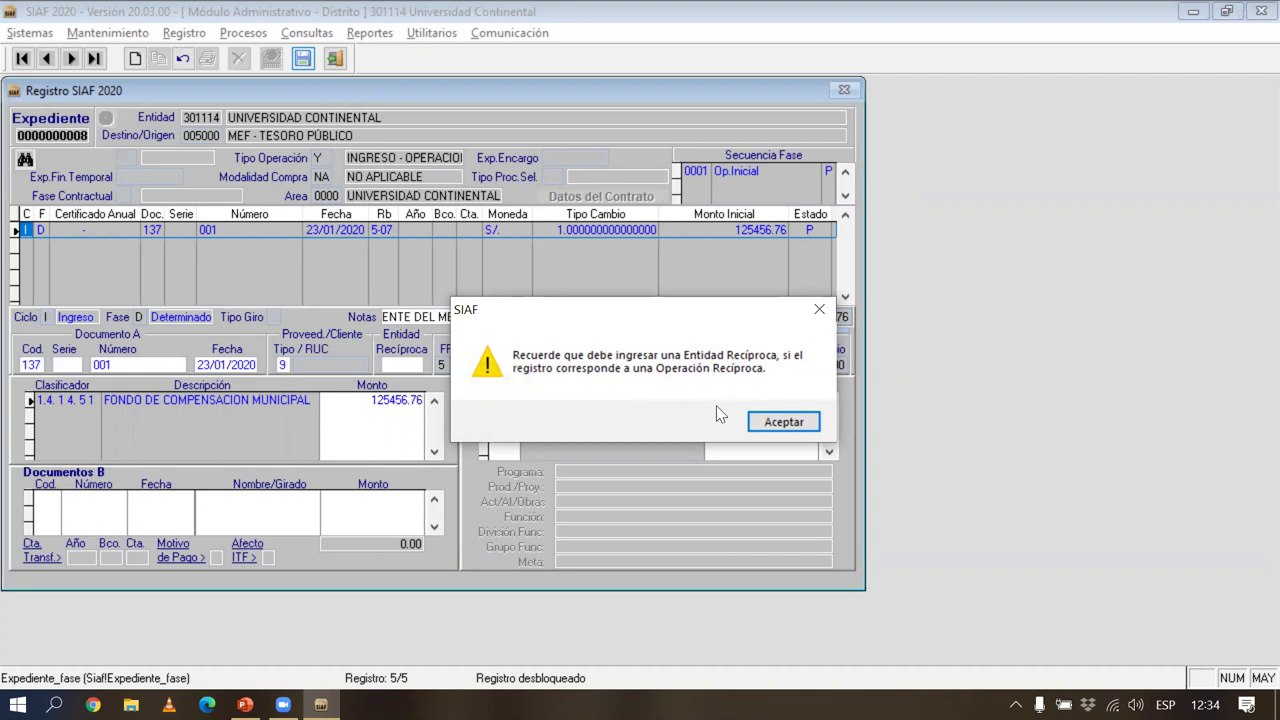
pyautogui.click(784, 423)
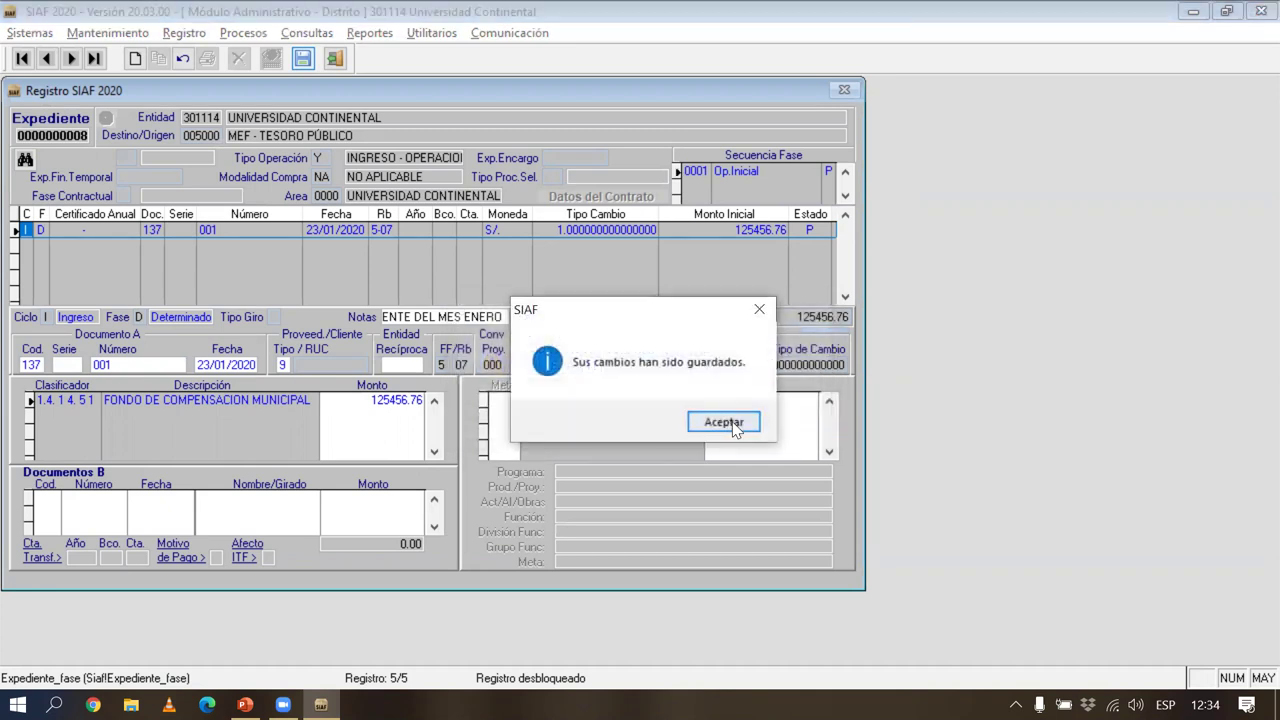
pyautogui.click(724, 422)
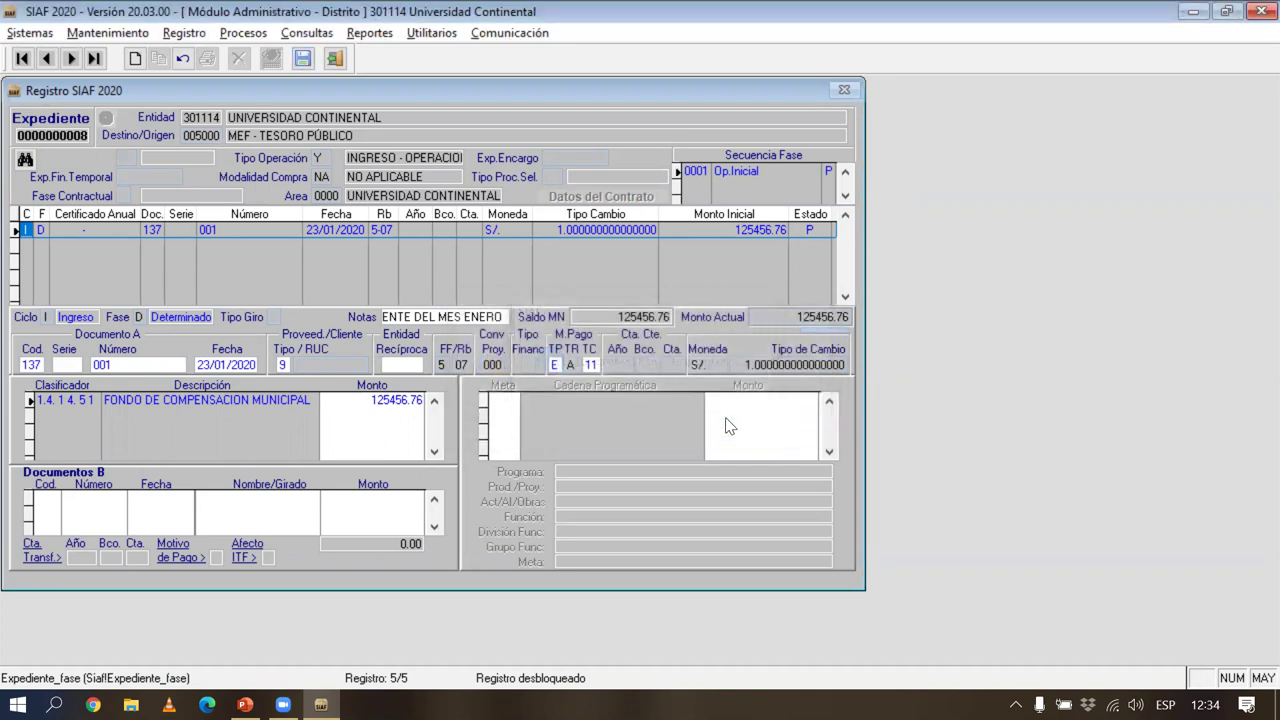
pyautogui.rightClick(457, 254)
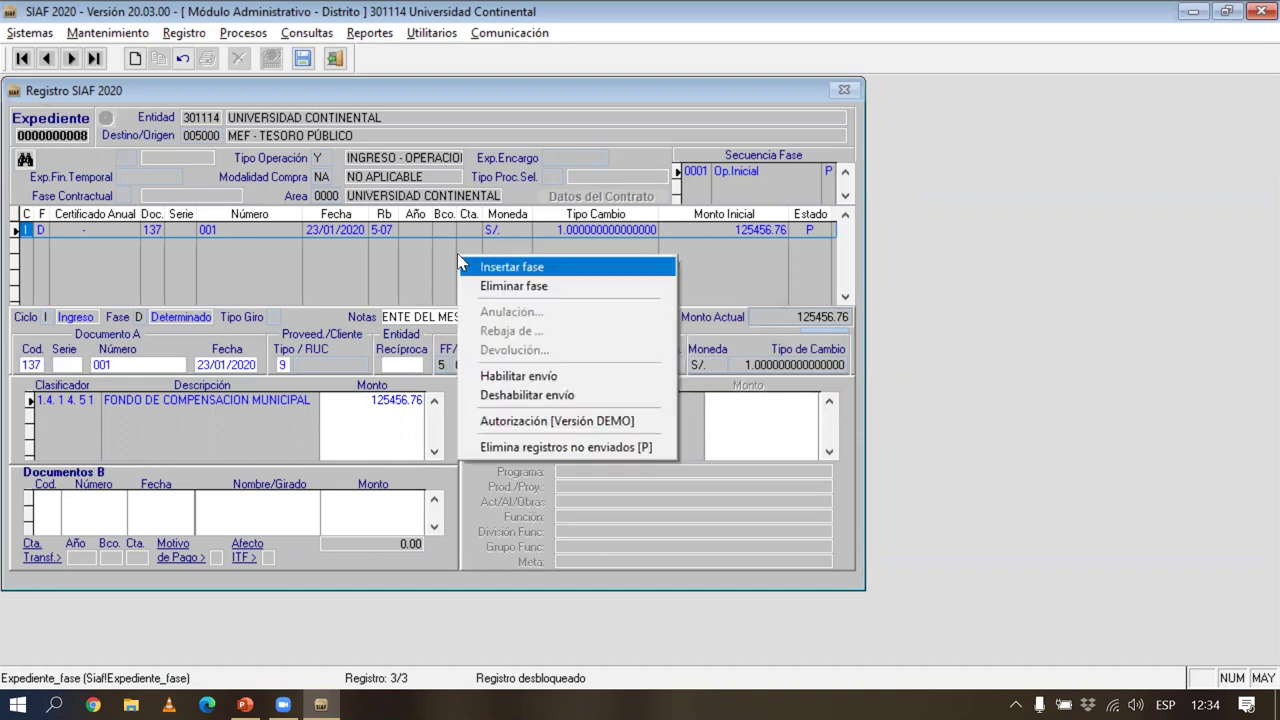
pyautogui.click(567, 421)
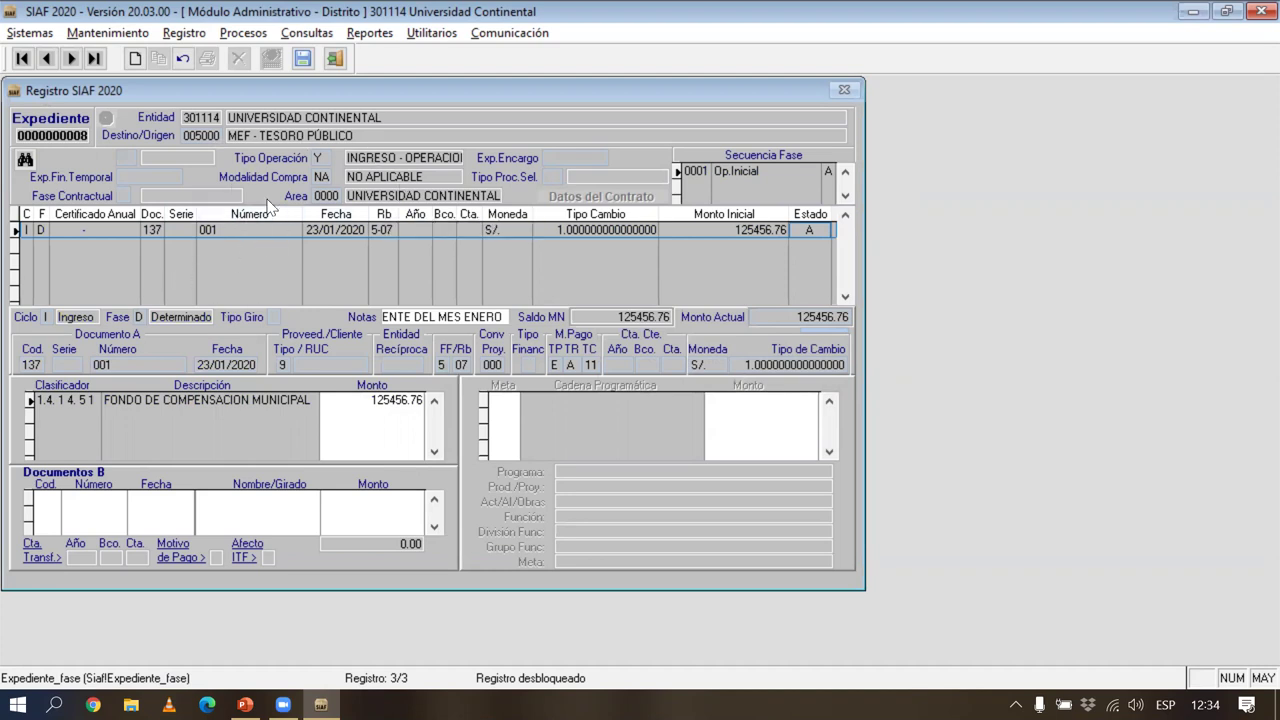
# Step: Insert a new Ingreso phase in the expediente and set its Fase to R, Recaudado
pyautogui.rightClick(225, 280)
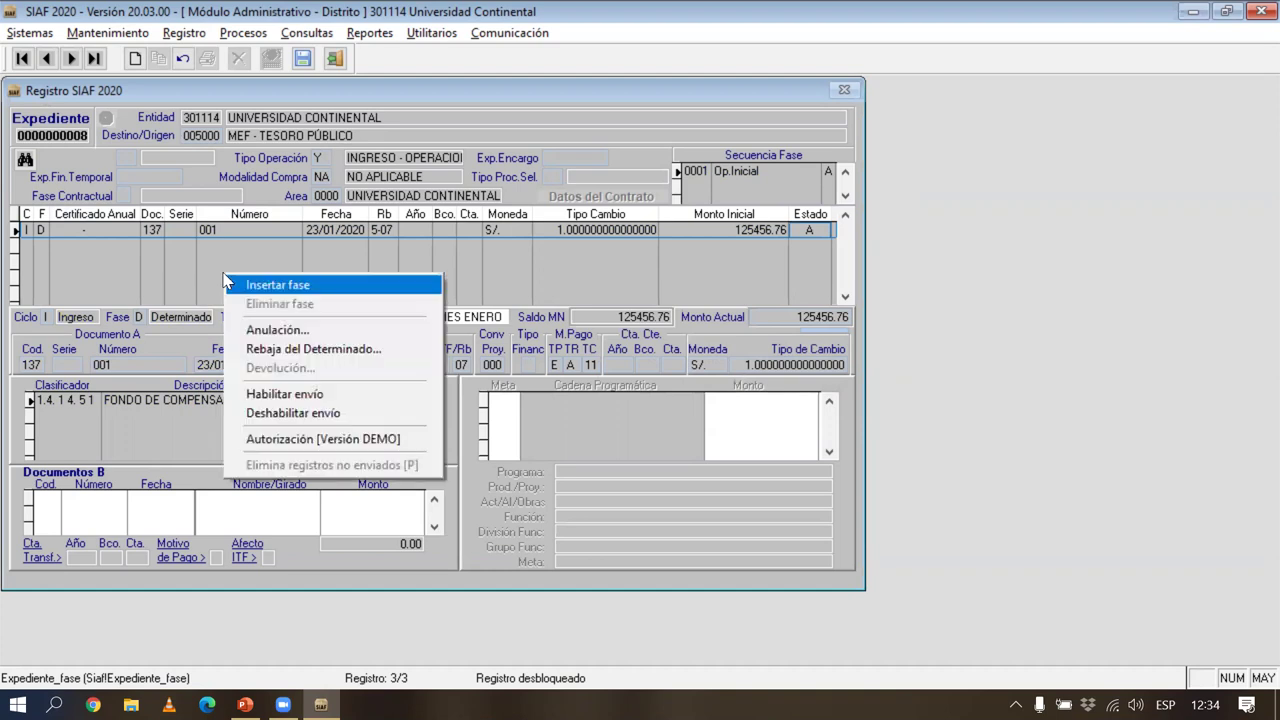
pyautogui.click(253, 285)
pyautogui.press('Return')
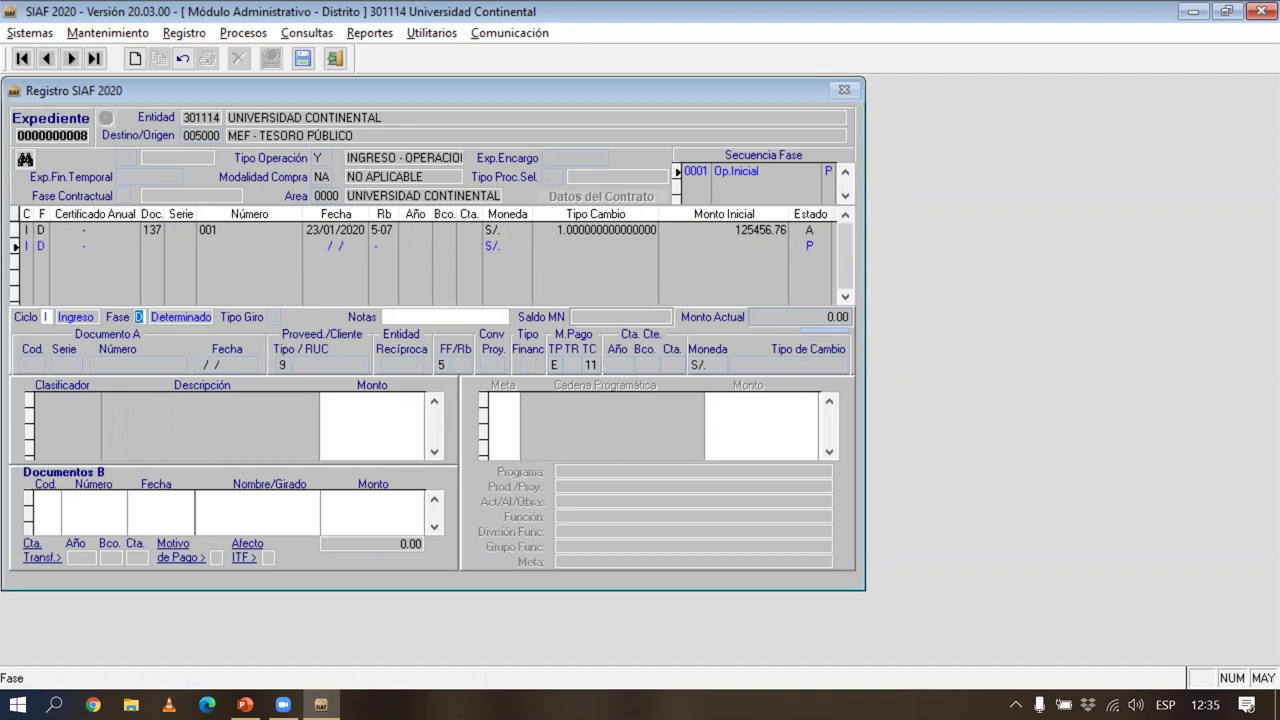
pyautogui.press('F1')
pyautogui.click(404, 289)
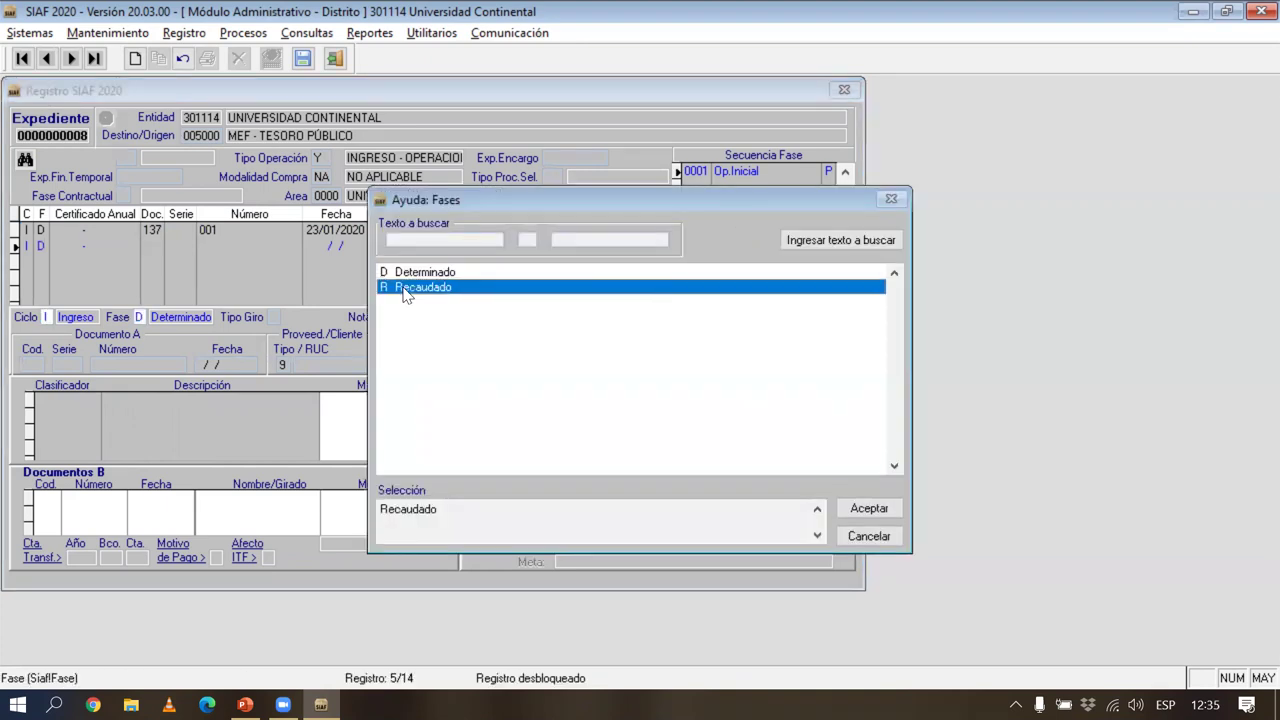
pyautogui.click(868, 510)
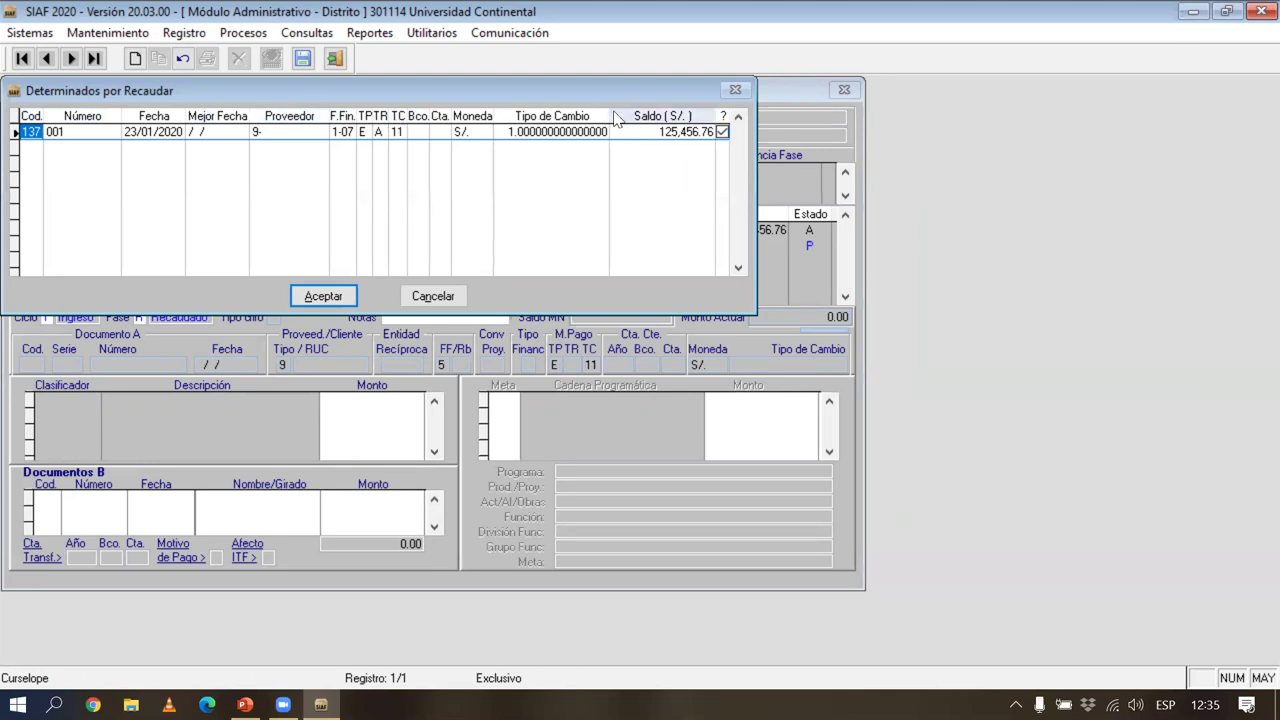
# Step: Accept the checked determinado 137-001 for collection and fill its Monto a recaudar with the origin amount, 125456.76
pyautogui.click(330, 296)
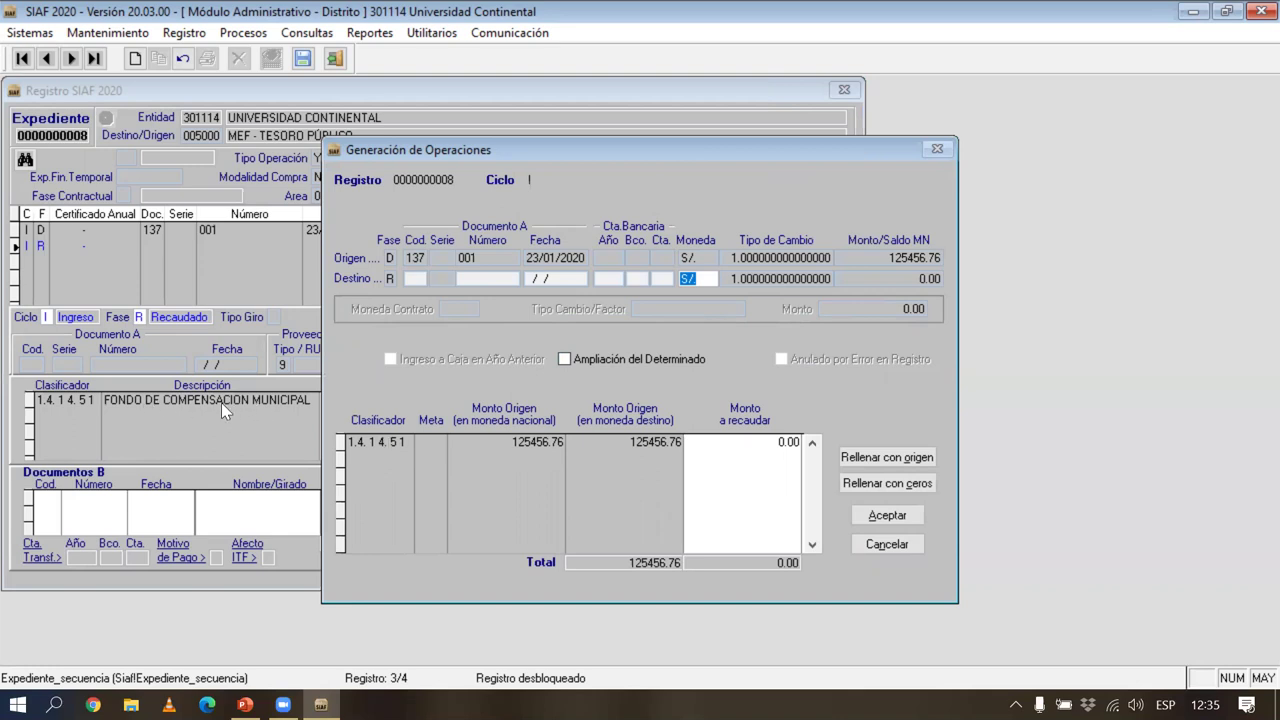
pyautogui.click(897, 465)
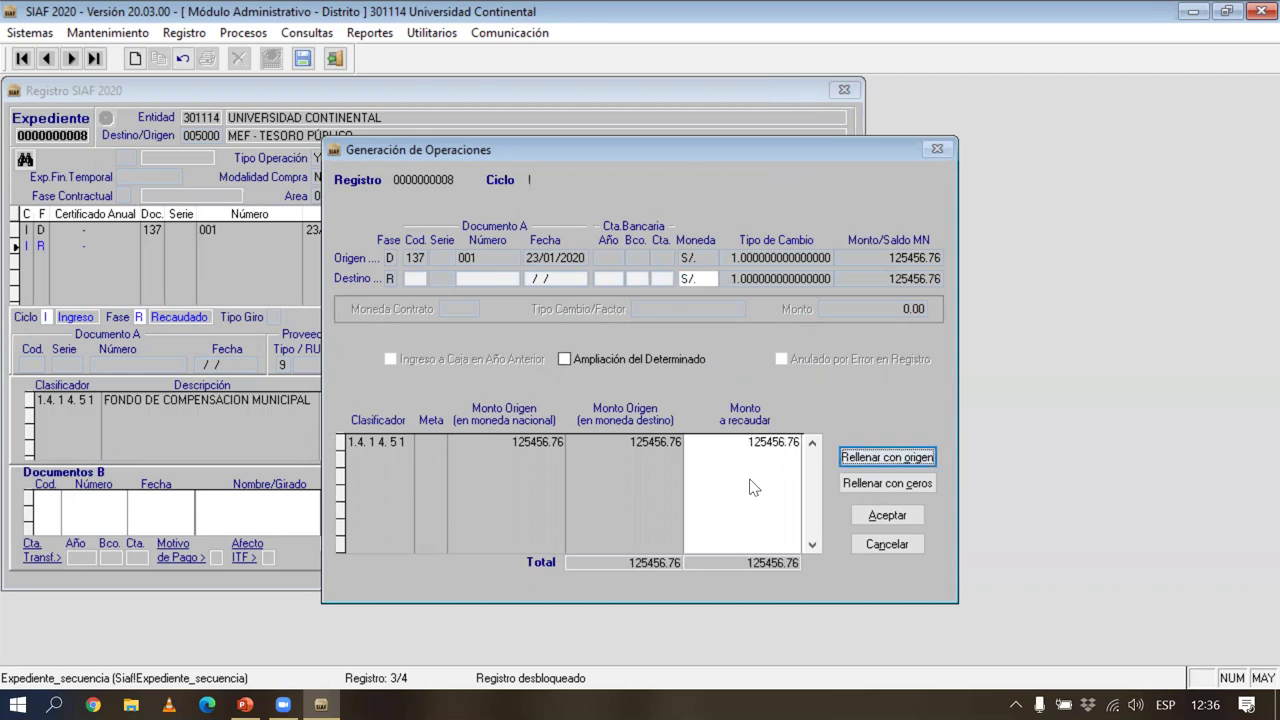
pyautogui.click(884, 518)
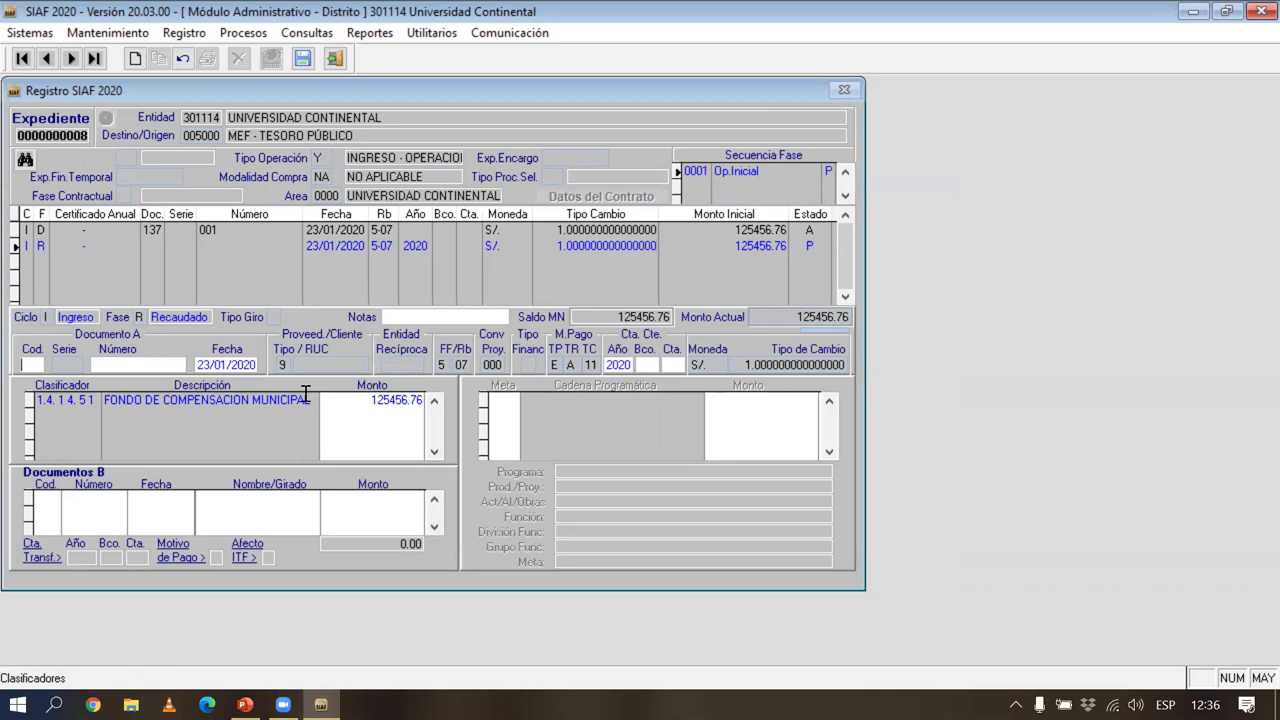
# Step: Set the Recaudado phase's Documento A to 137, NOTA DE ABONO (VIRTUAL), with number 001, keeping the date 23/01/2020
pyautogui.press('Return')
pyautogui.press('Down')
pyautogui.press('Down')
pyautogui.press('Down')
pyautogui.press('Down')
pyautogui.press('Down')
pyautogui.press('Down')
pyautogui.press('Down')
pyautogui.press('Down')
pyautogui.press('Down')
pyautogui.press('Down')
pyautogui.press('Down')
pyautogui.press('Down')
pyautogui.press('Down')
pyautogui.press('Down')
pyautogui.press('Down')
pyautogui.press('Down')
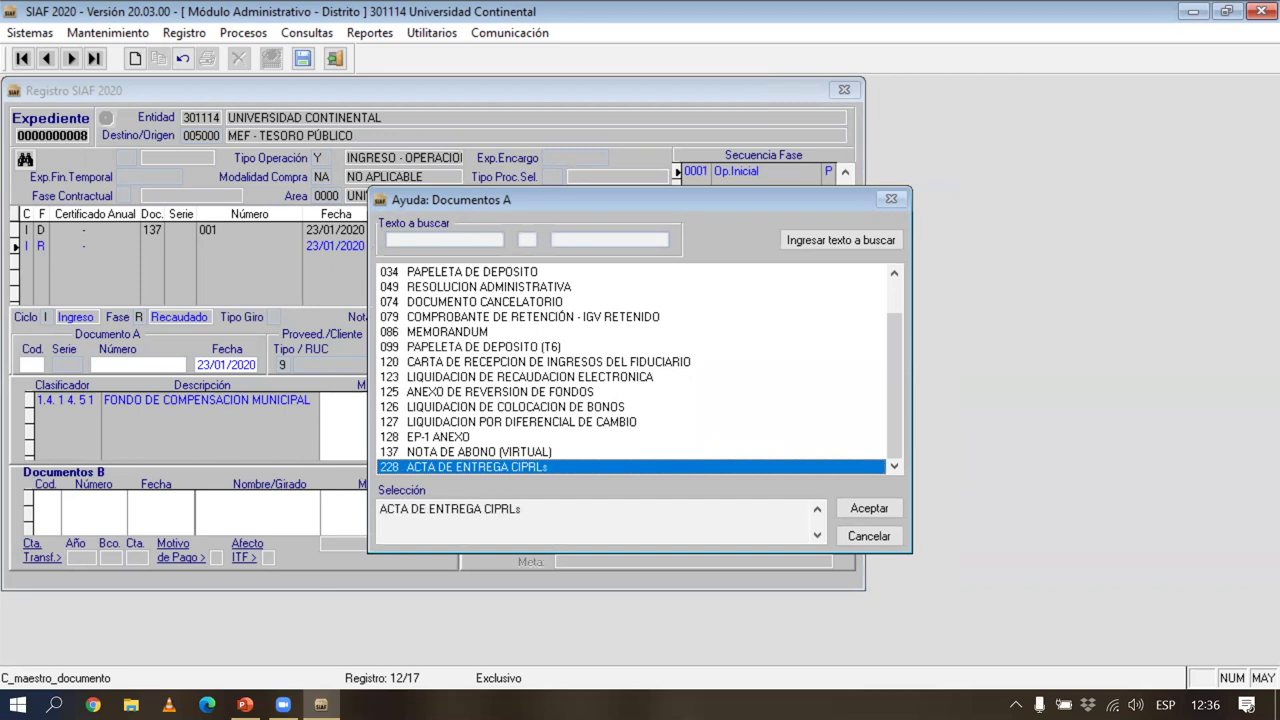
pyautogui.click(480, 452)
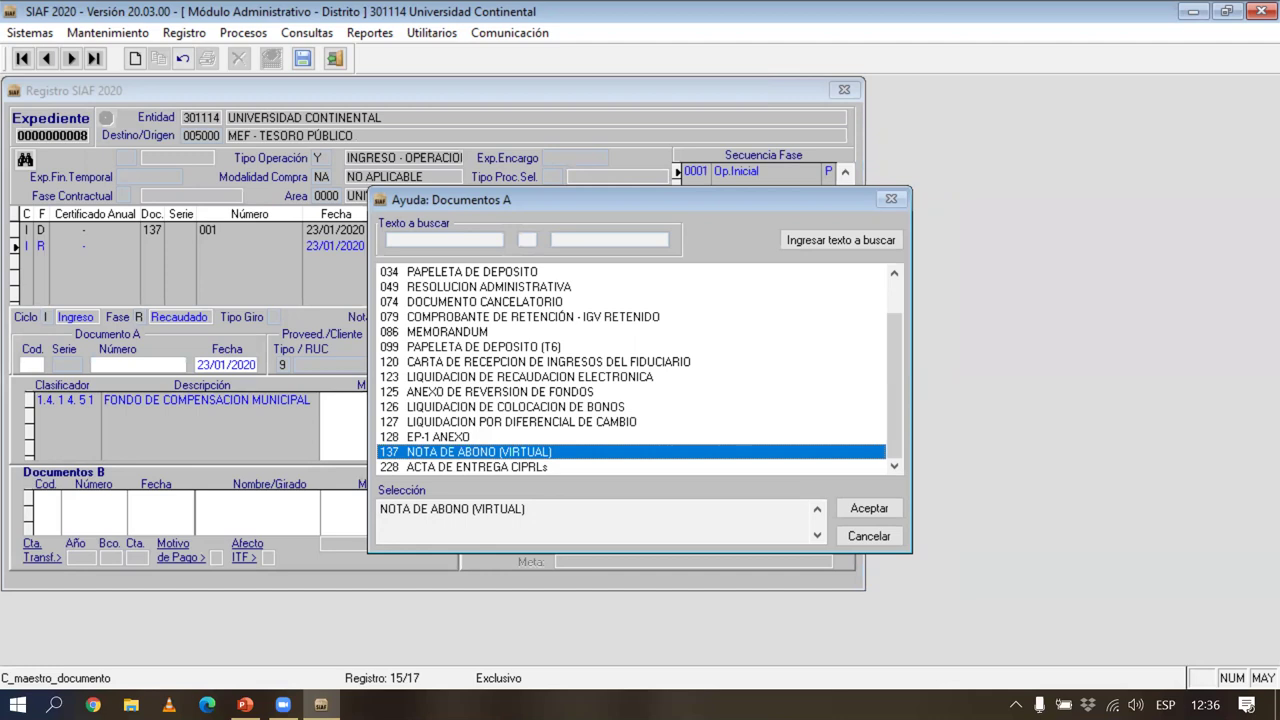
pyautogui.press('Return')
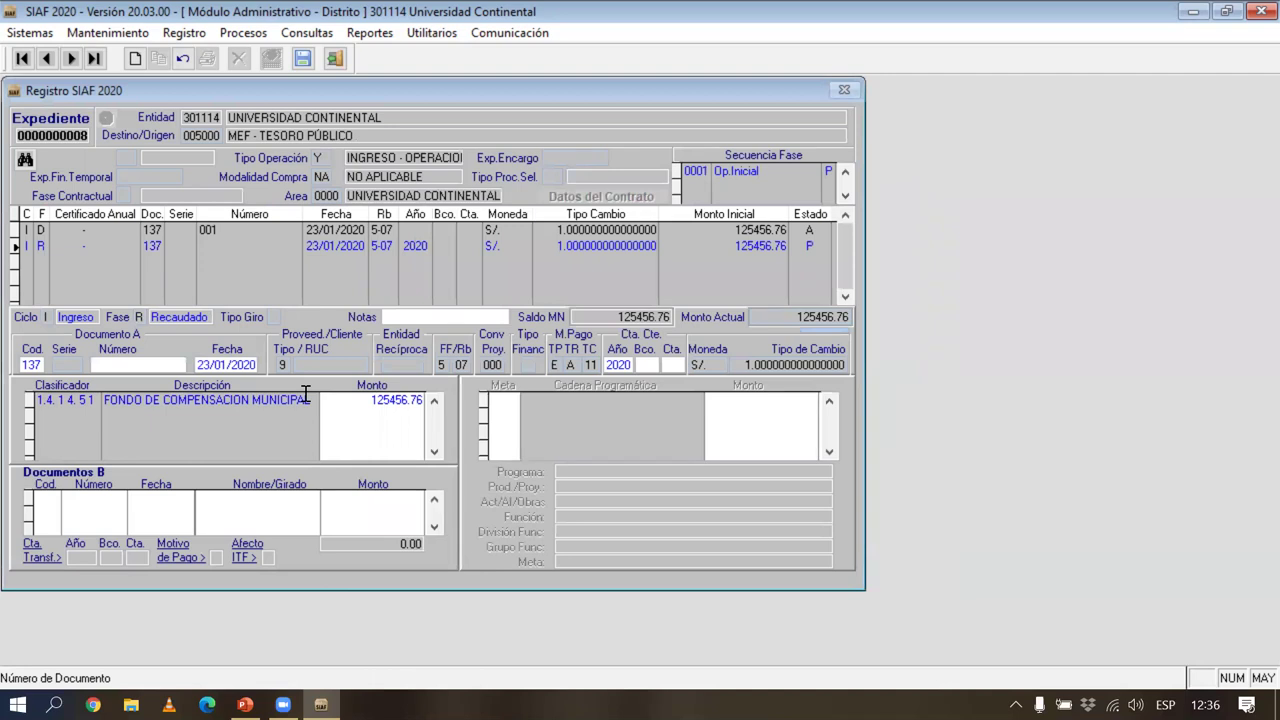
pyautogui.write('001')
pyautogui.press('Return')
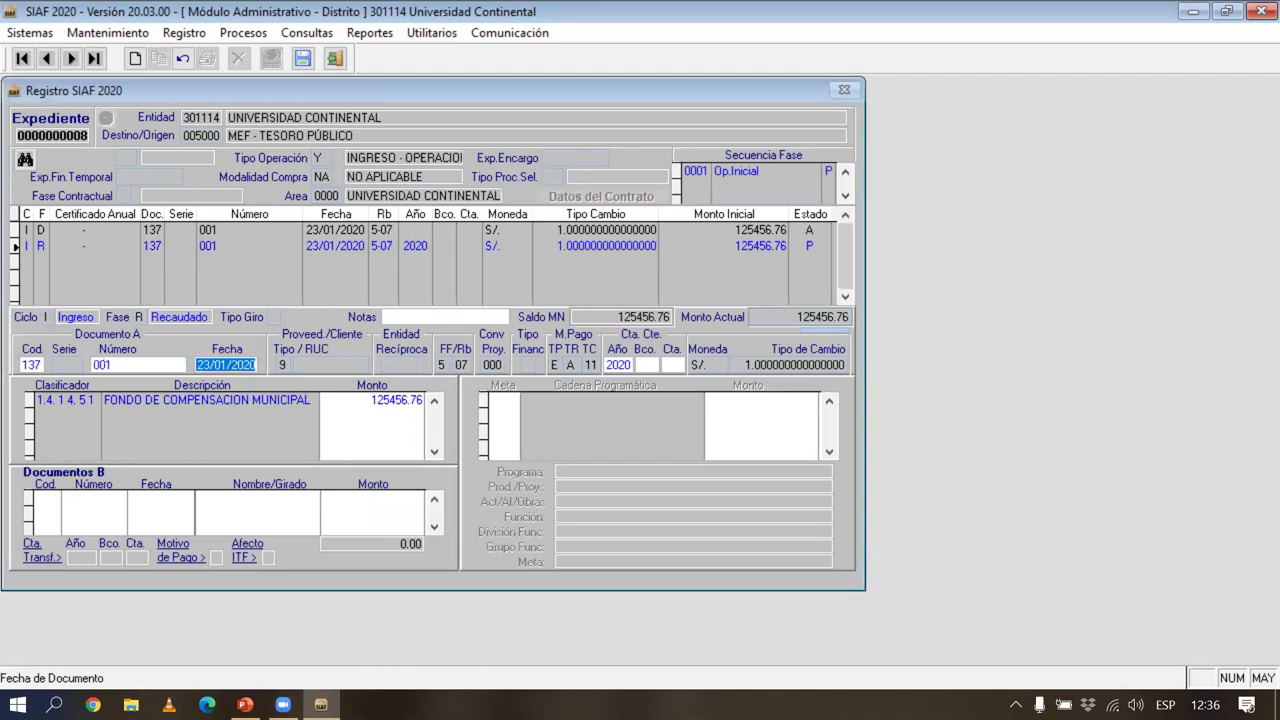
pyautogui.press('Return')
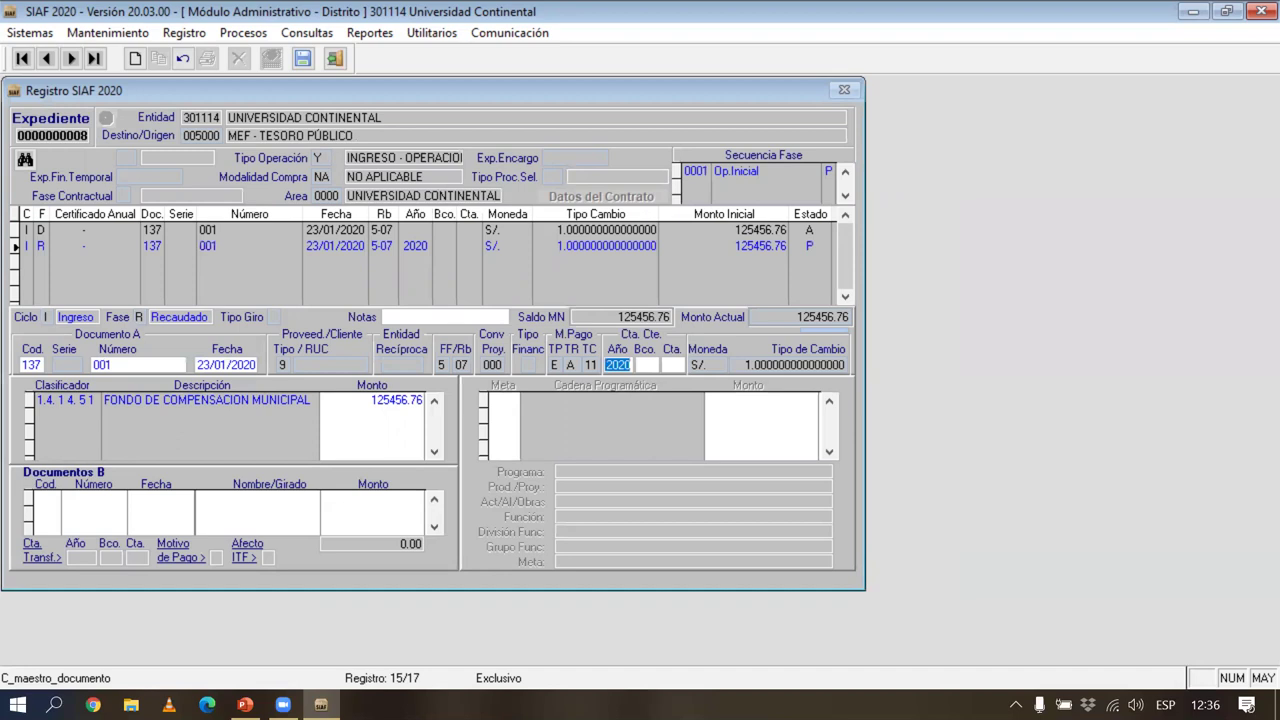
# Step: Set the Cta. Cte. to Año 2013, bank 999 DIRECCION GENERAL DE ENDEUDAMIENTO Y TESORO PUBLICO, and account 999 CUENTA PRINCIPAL DE TESORO PUB
pyautogui.press('Return')
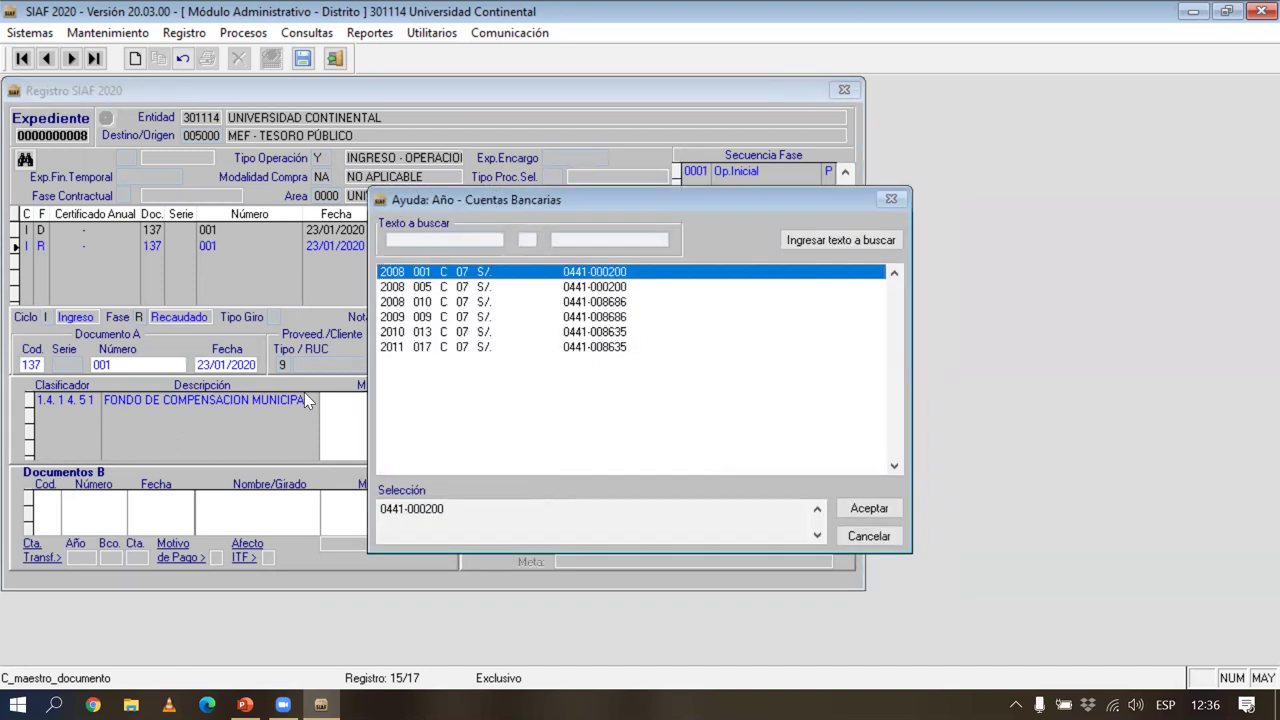
pyautogui.press('Escape')
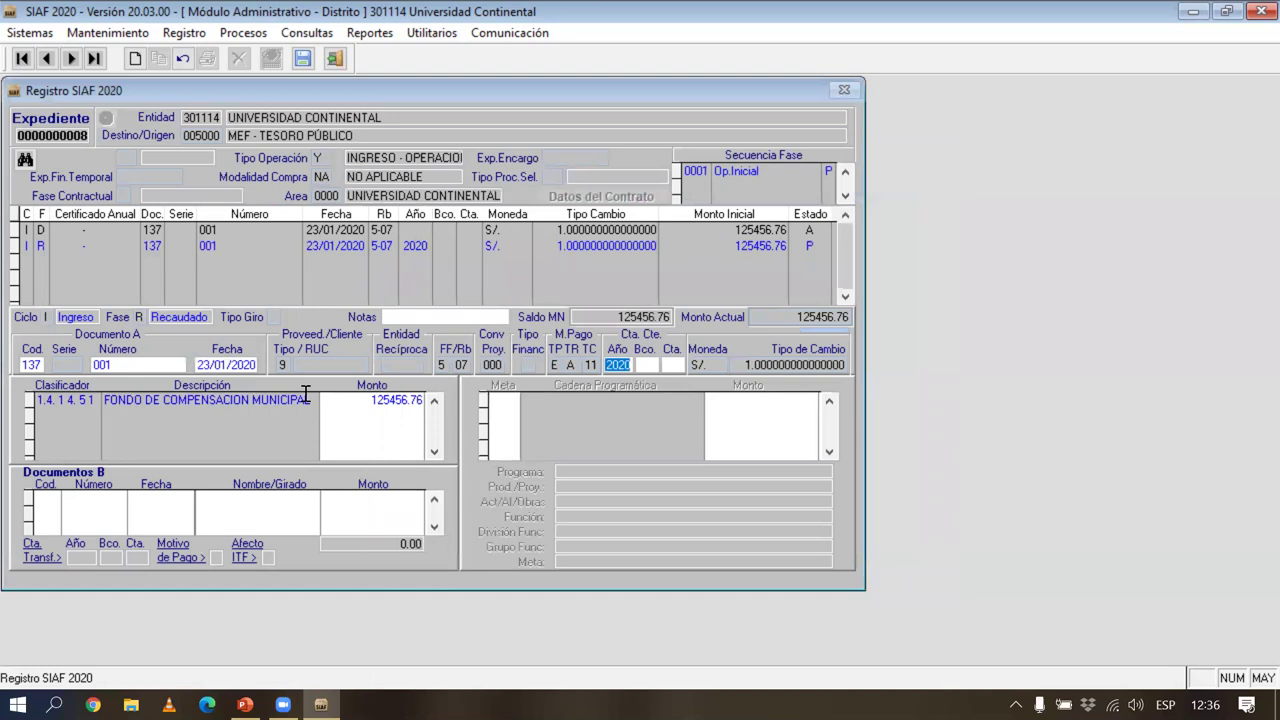
pyautogui.write('2013')
pyautogui.press('Return')
pyautogui.press('Return')
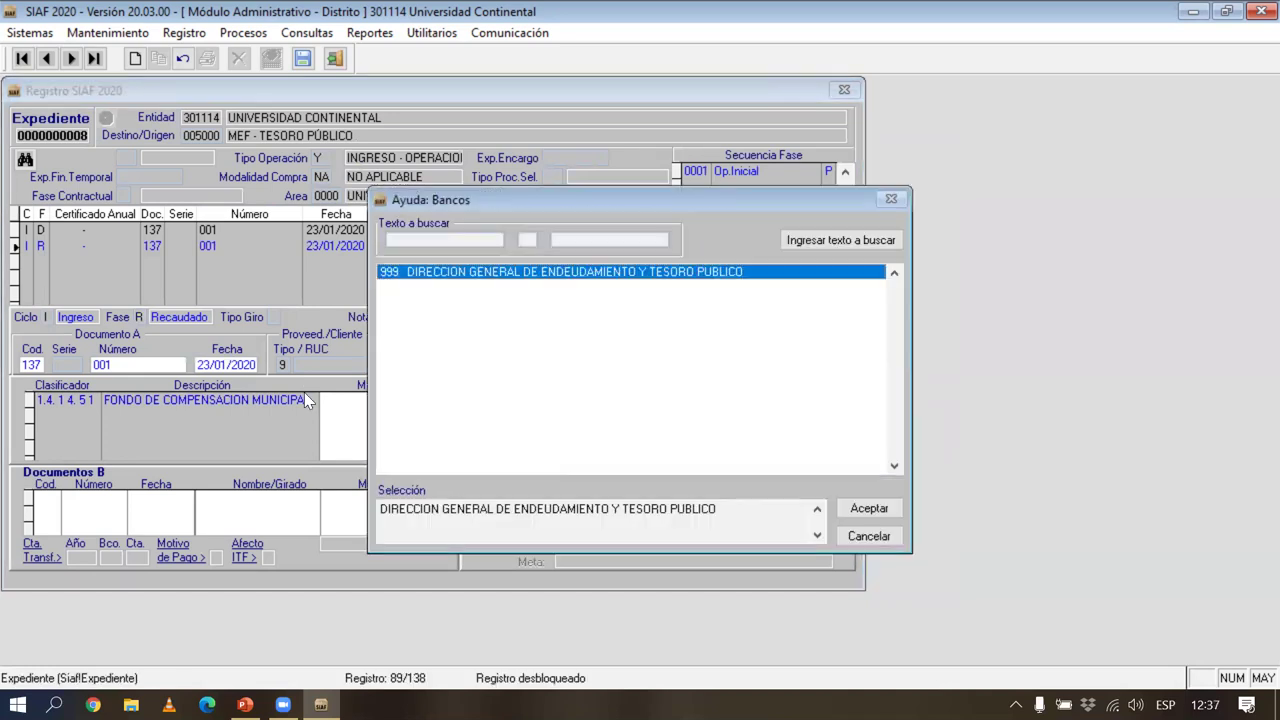
pyautogui.press('Return')
pyautogui.press('Return')
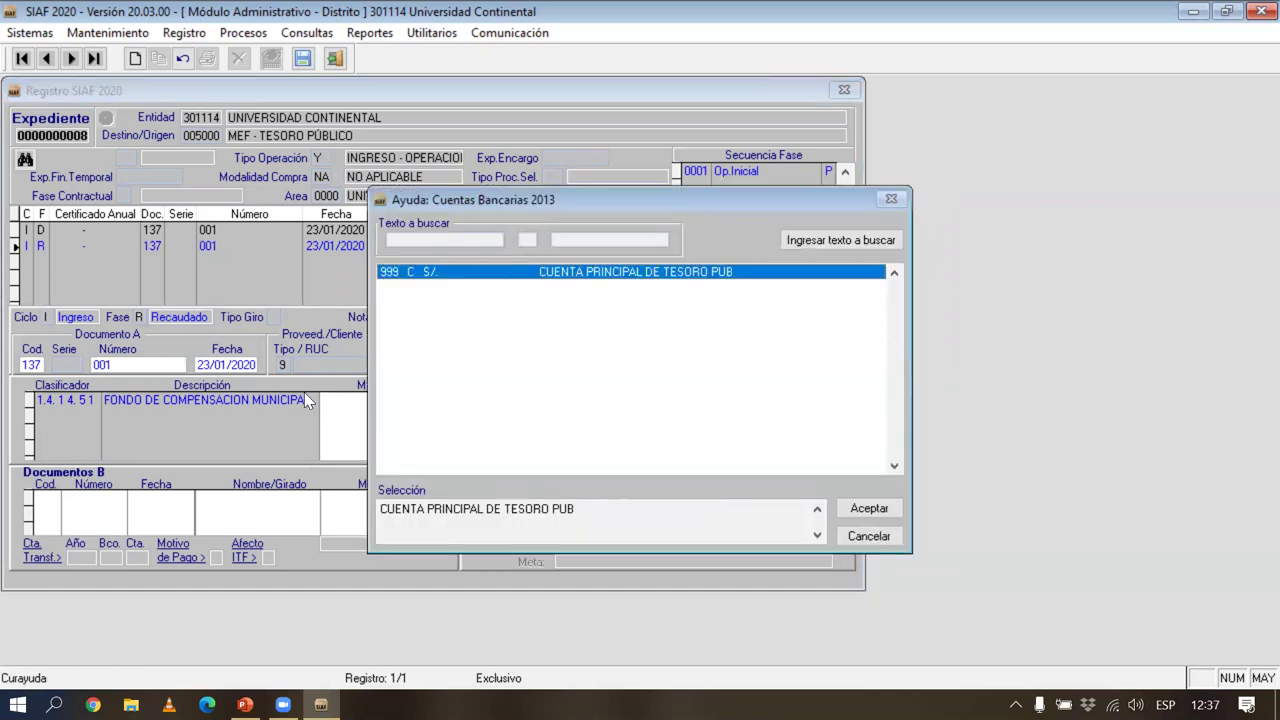
pyautogui.press('Return')
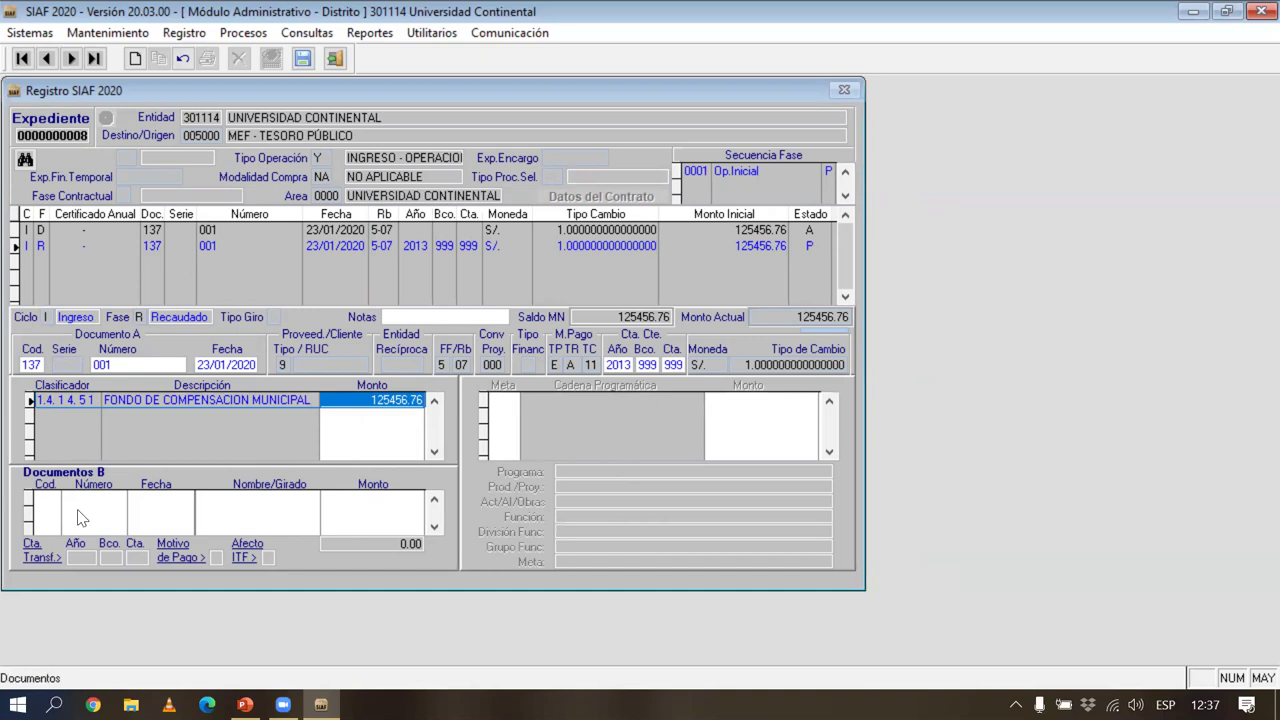
# Step: Insert a document under Documentos B and set its type to 066, RECIBO DE INGRESOS
pyautogui.rightClick(155, 507)
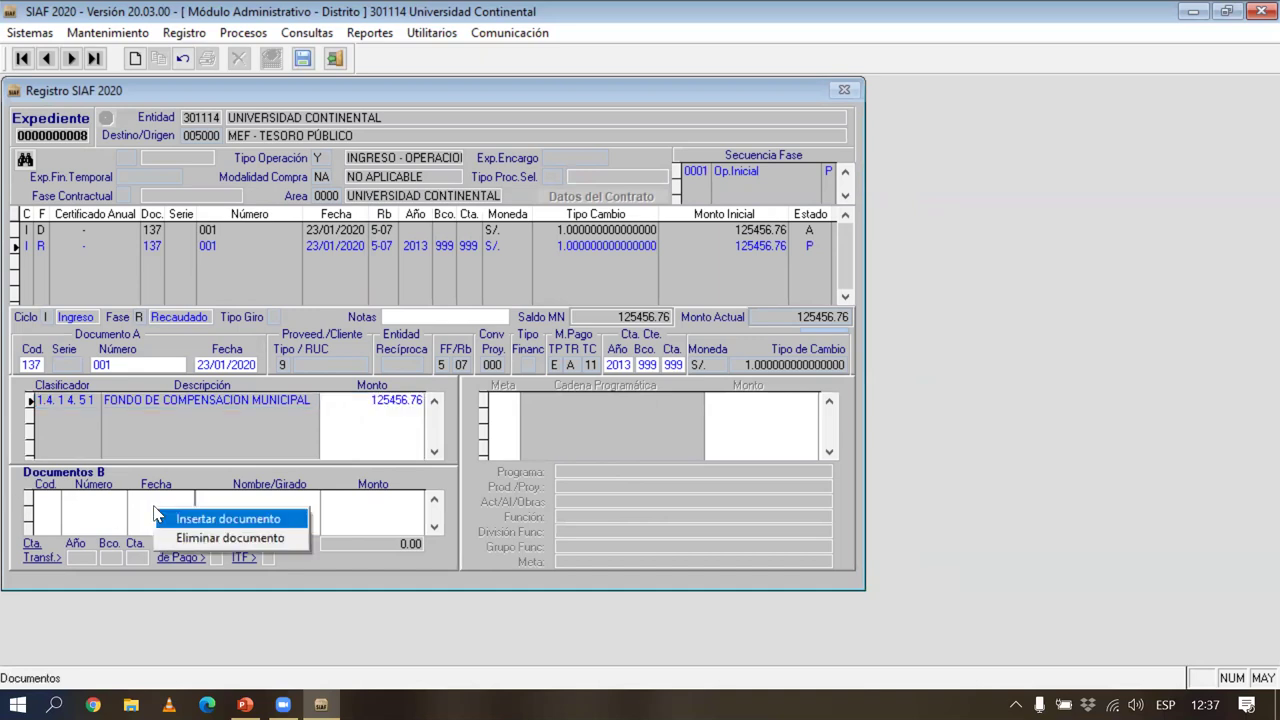
pyautogui.click(201, 521)
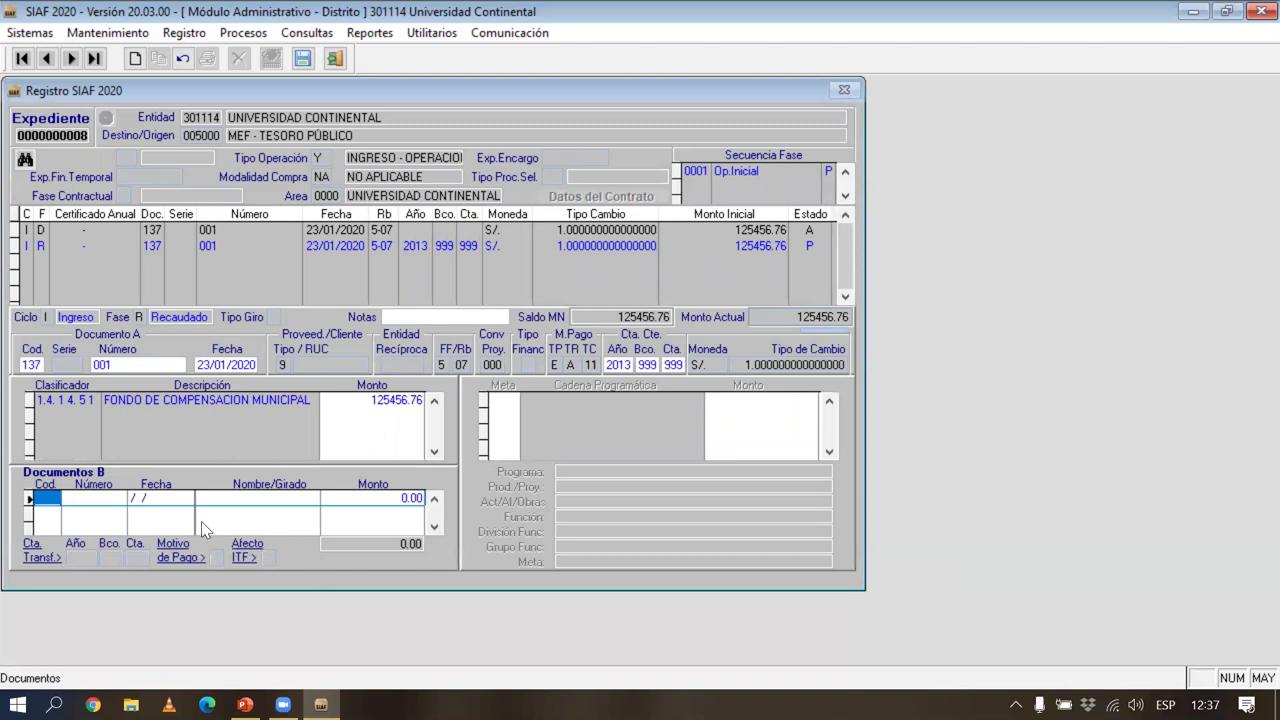
pyautogui.press('Return')
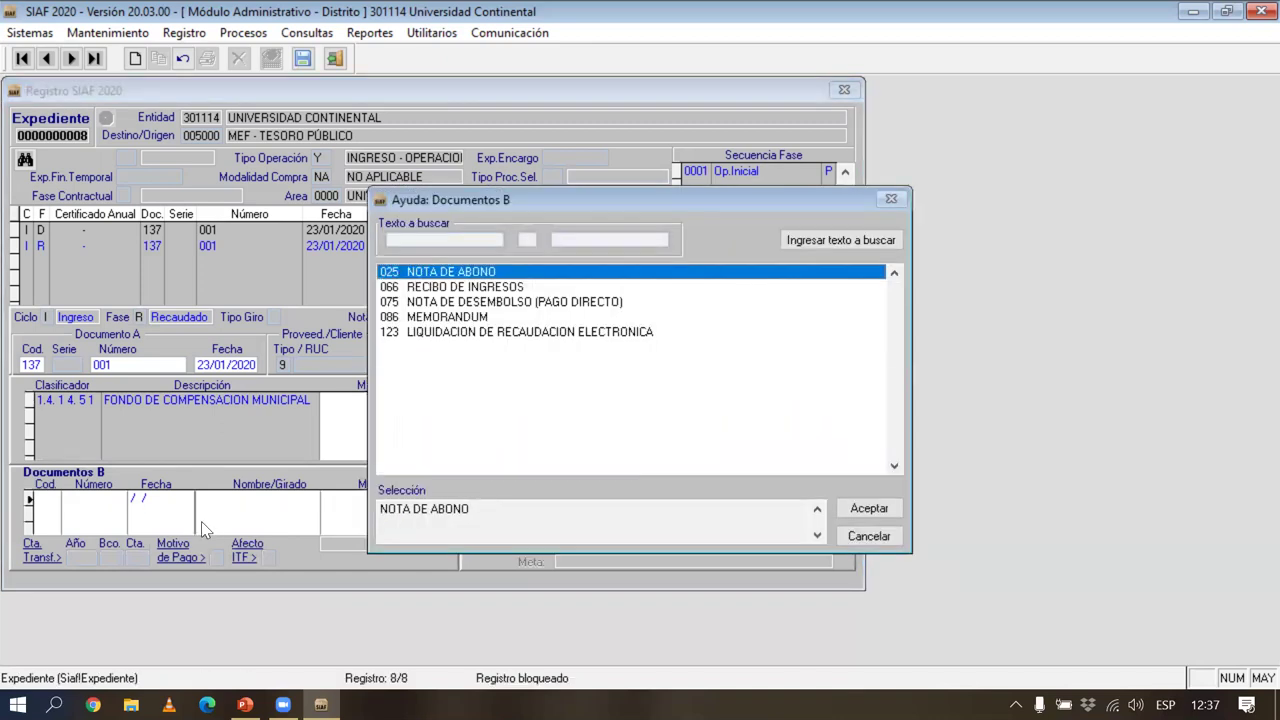
pyautogui.press('Down')
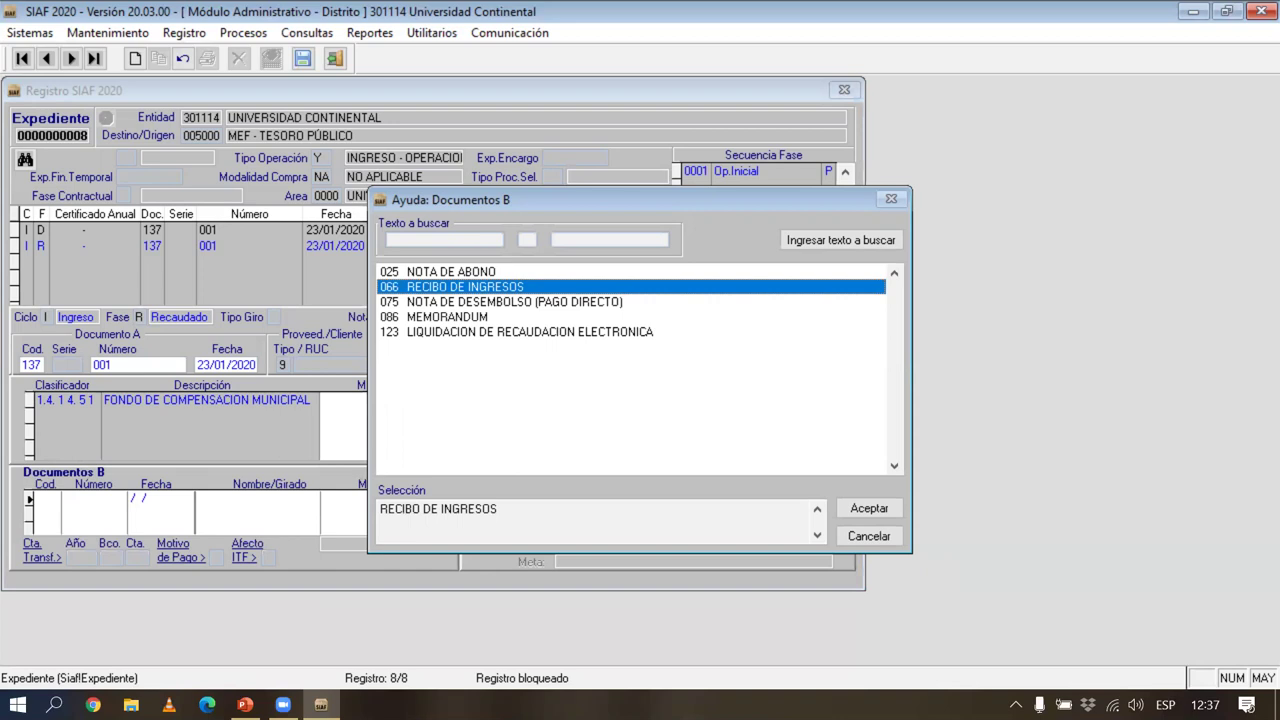
pyautogui.press('Return')
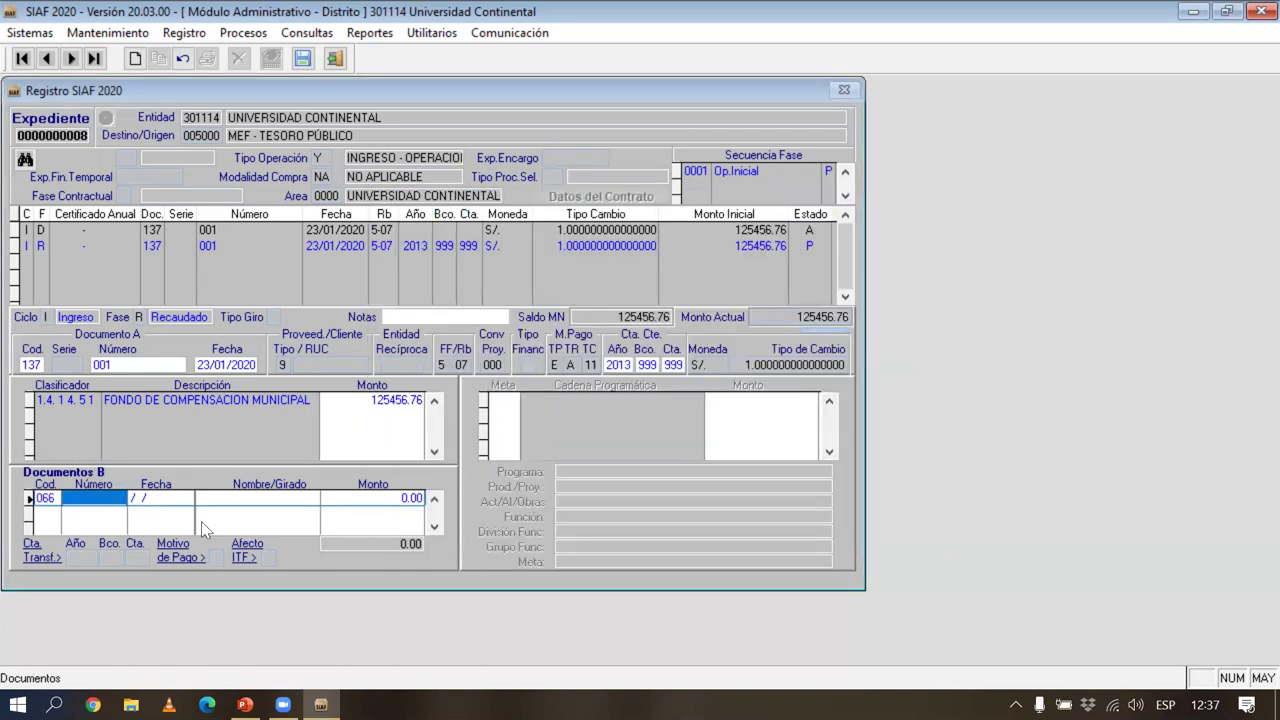
# Step: Give the RECIBO DE INGRESOS in Documentos B the number 0001 and the date 23/01/2002
pyautogui.write('000')
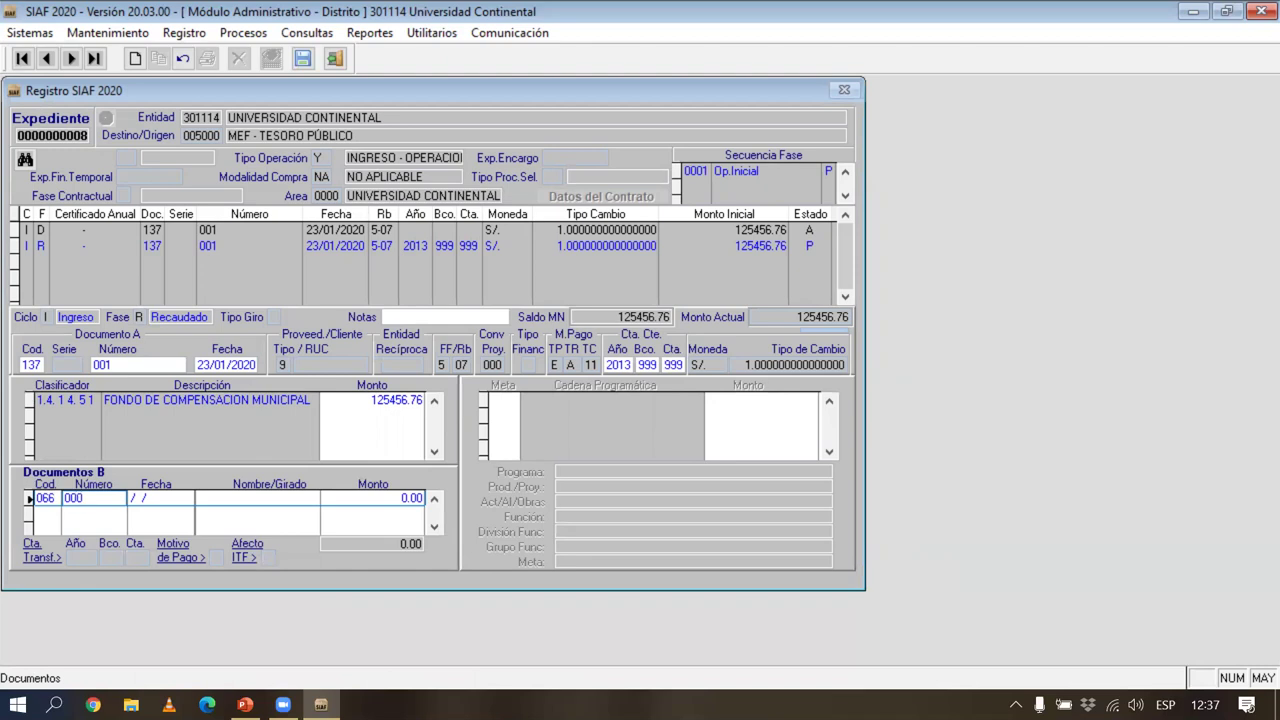
pyautogui.write('1')
pyautogui.press('Return')
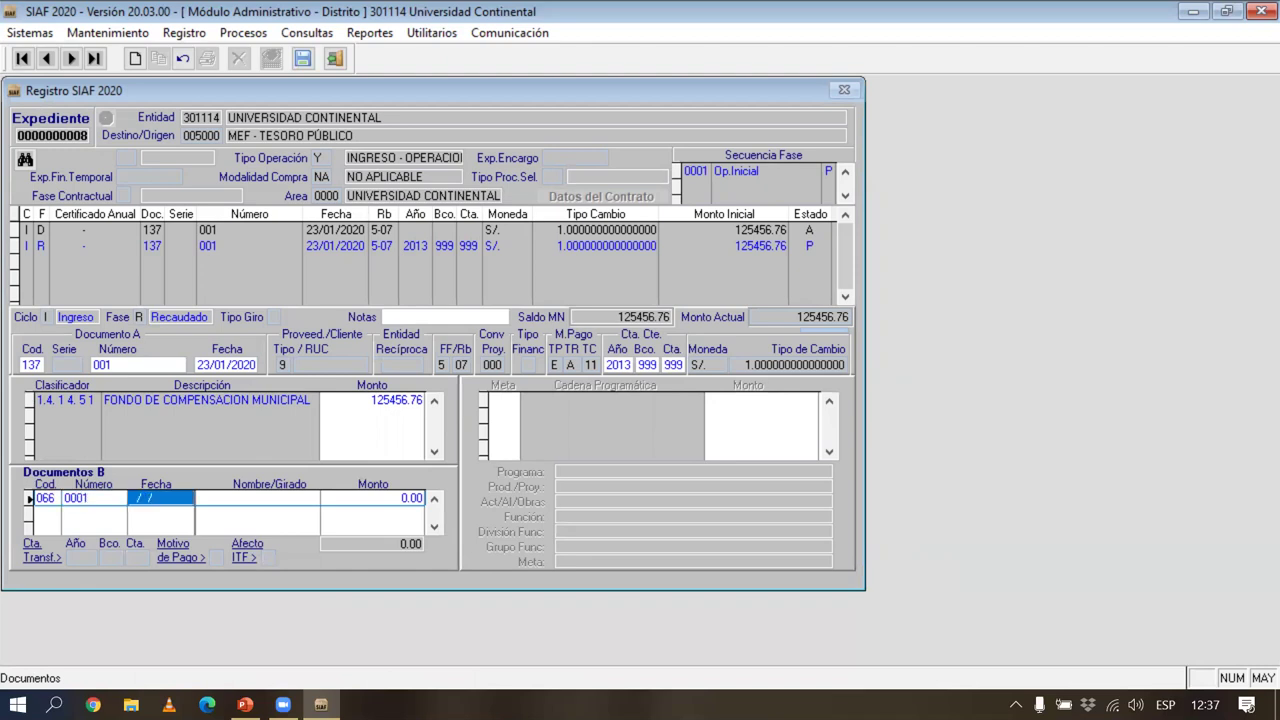
pyautogui.write('23/')
pyautogui.write('01/')
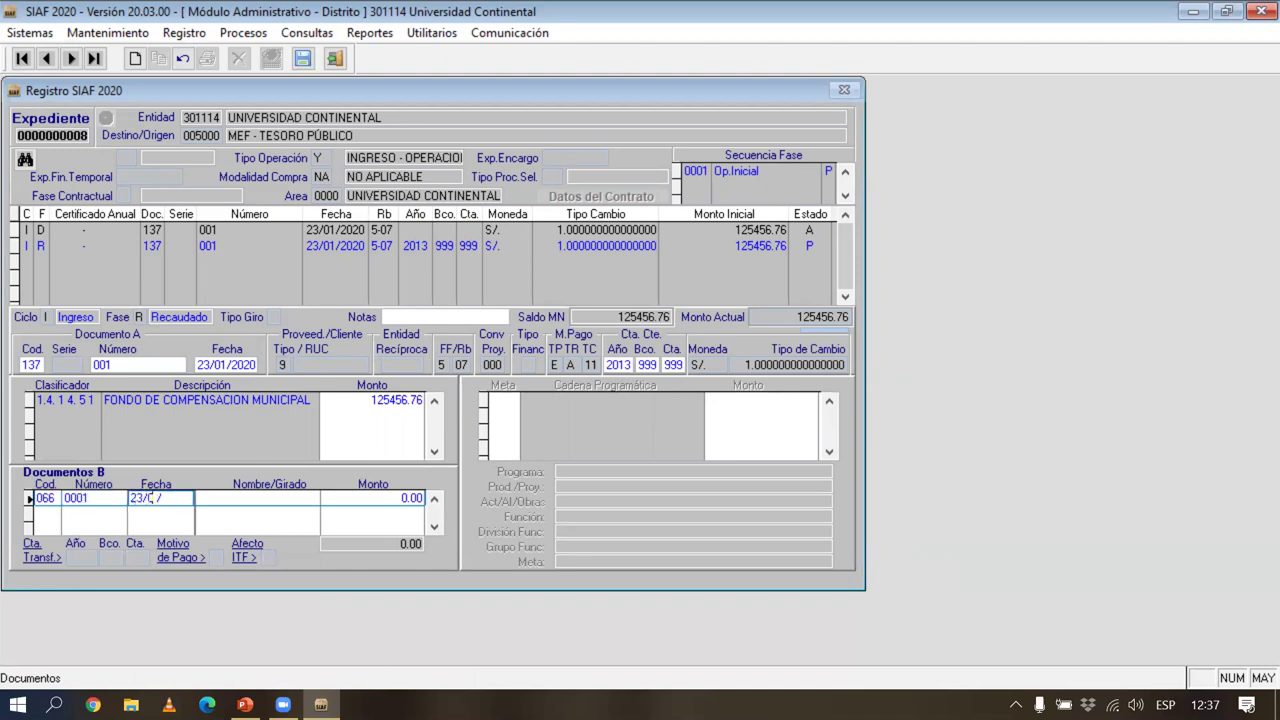
pyautogui.write('2002')
pyautogui.press('Return')
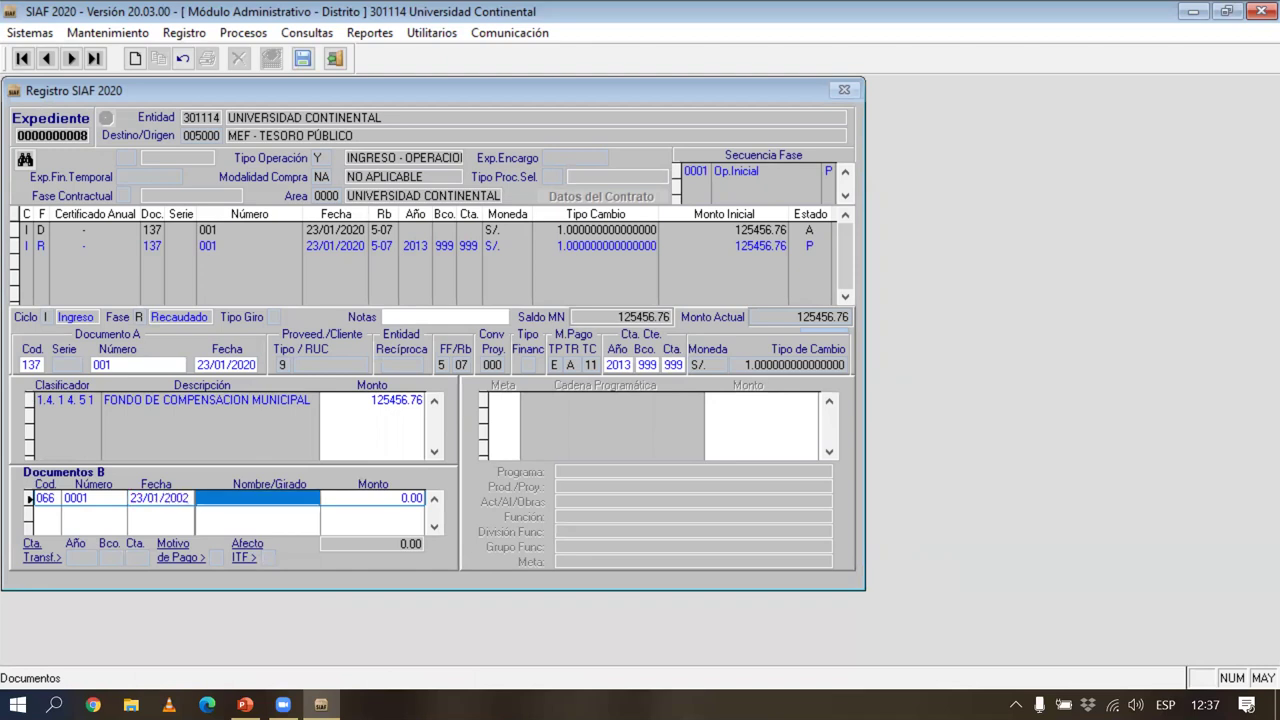
# Step: Correct the RECIBO DE INGRESOS date to 23/01/2020 and fill in its Nombre/Girado as DIRECCION GENERAL DEL TESORO PUBLCO
pyautogui.doubleClick(177, 498)
pyautogui.write('2020')
pyautogui.press('Return')
pyautogui.write('DIRECCIO')
pyautogui.write('N GENERAL DEL')
pyautogui.write(' TESORO')
pyautogui.write(' PUBLCO')
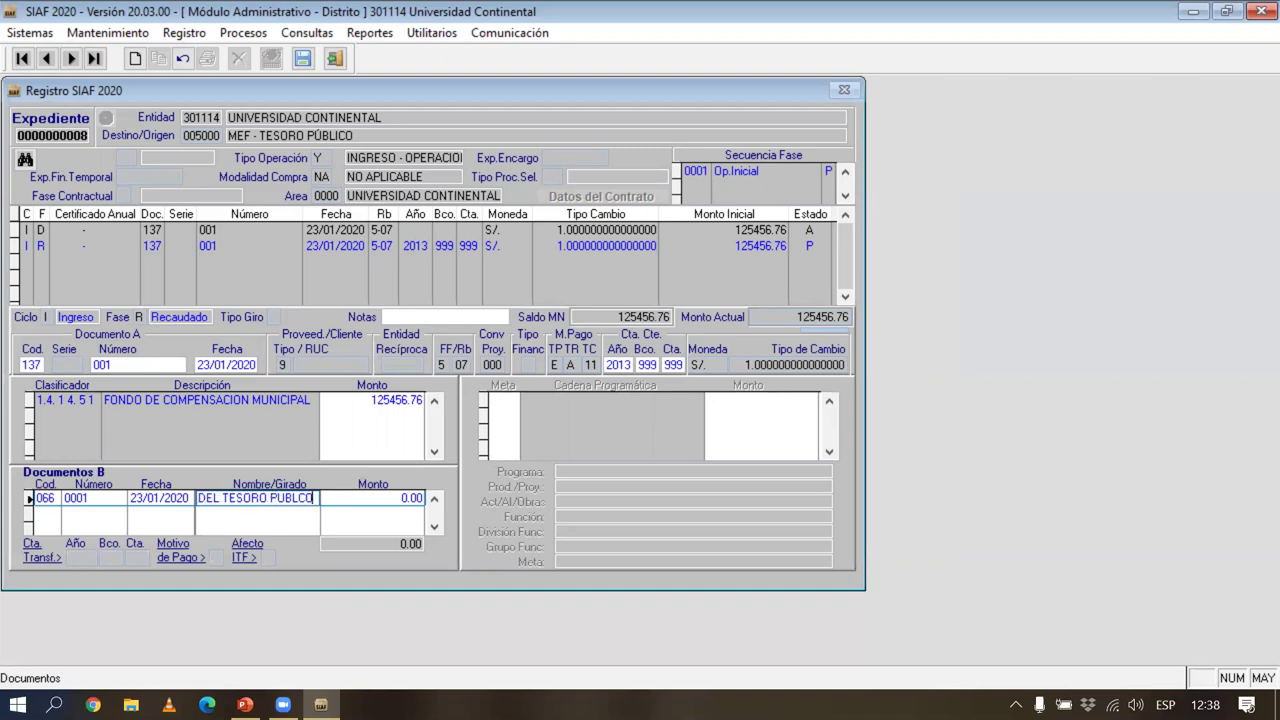
pyautogui.press('Tab')
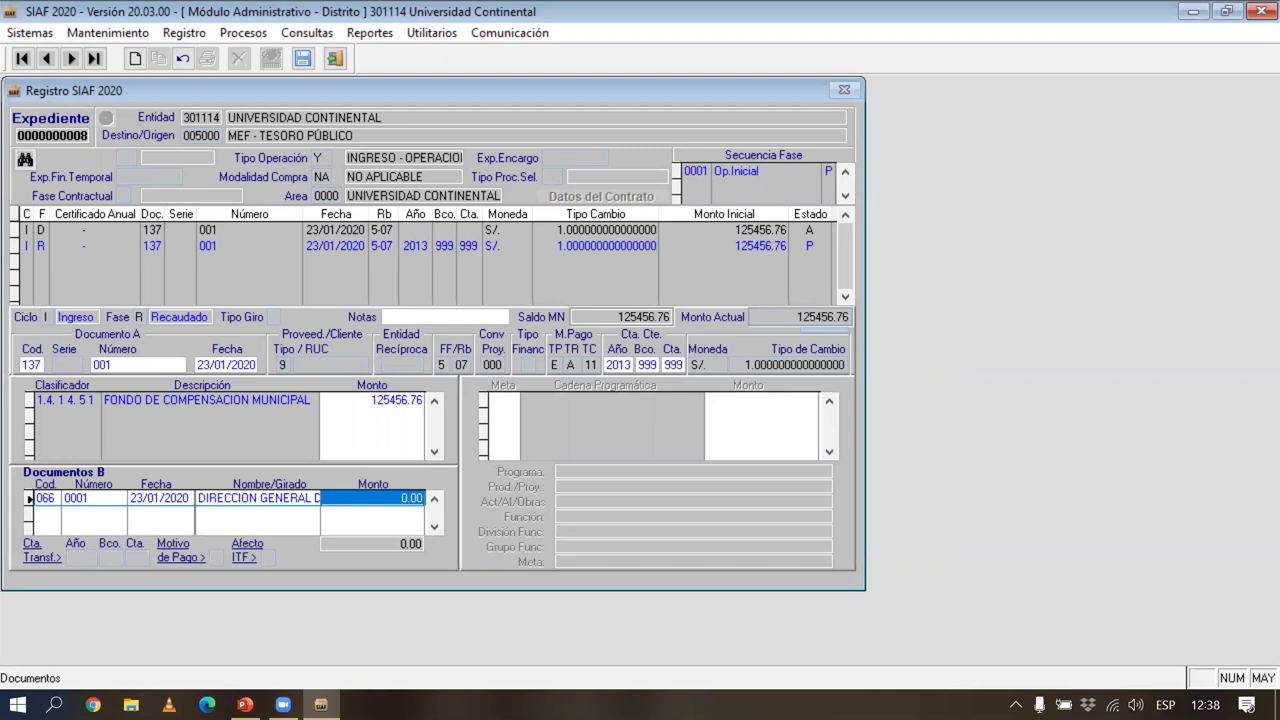
# Step: Set the amount of the RECIBO DE INGRESOS in Documentos B to 125456.76
pyautogui.write('12')
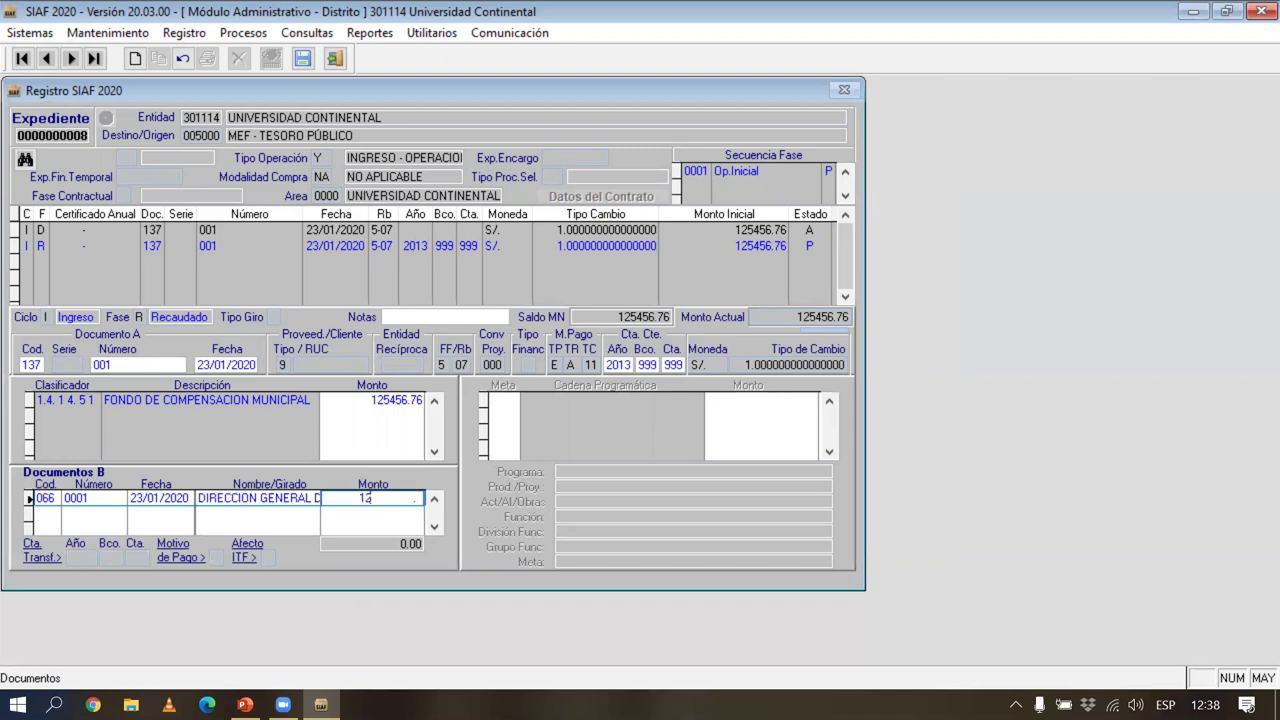
pyautogui.write('5456.76')
pyautogui.press('Tab')
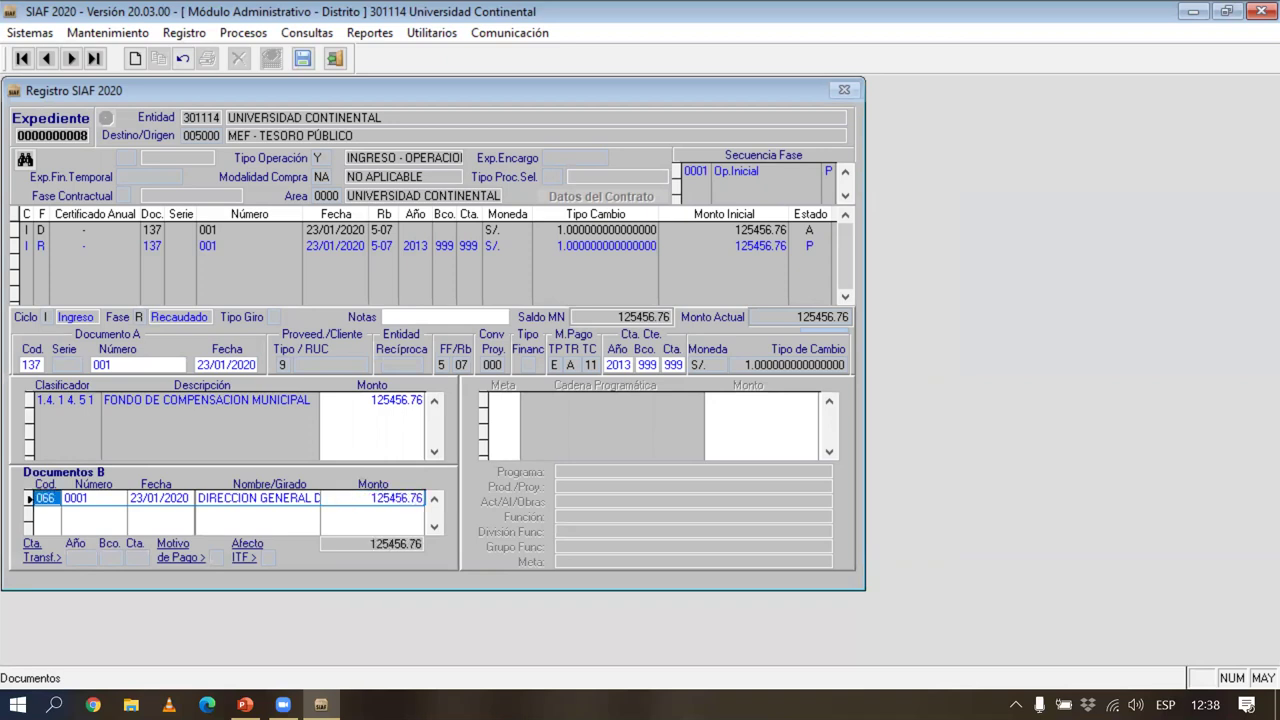
# Step: Add the note "POR EL REGISTRO ......." to the Recaudado phase and save the expediente
pyautogui.click(381, 246)
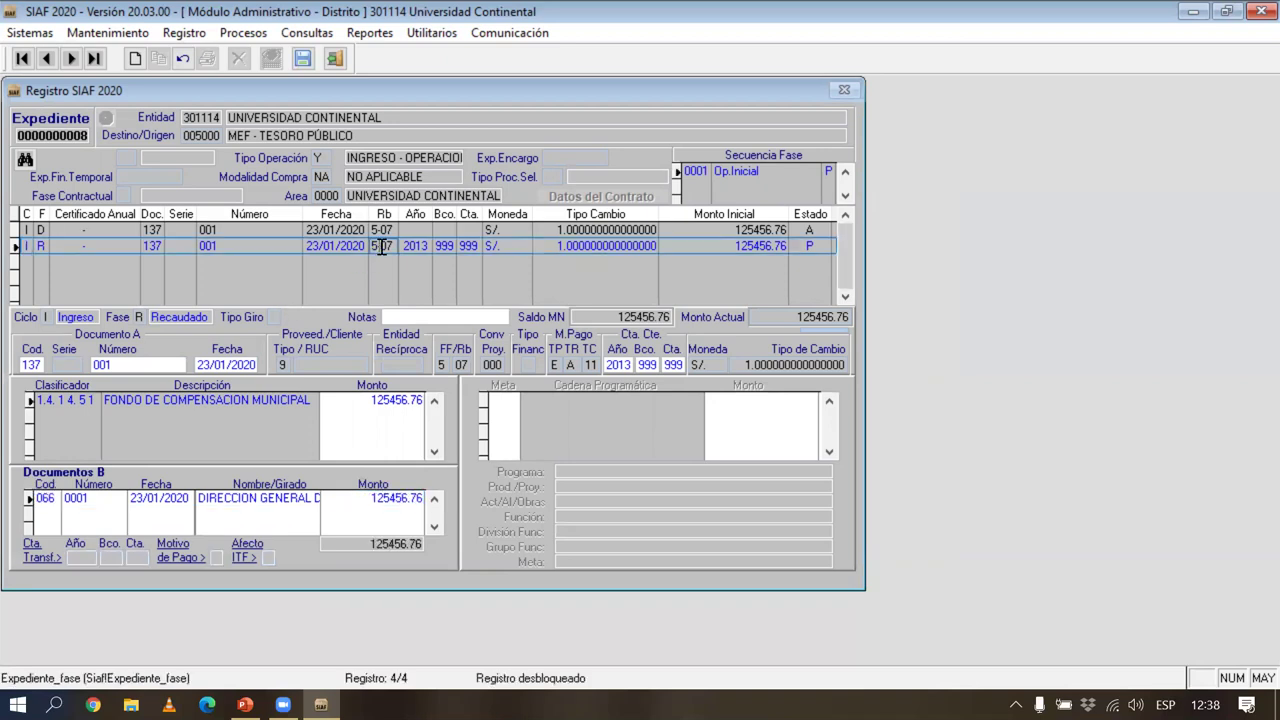
pyautogui.click(403, 315)
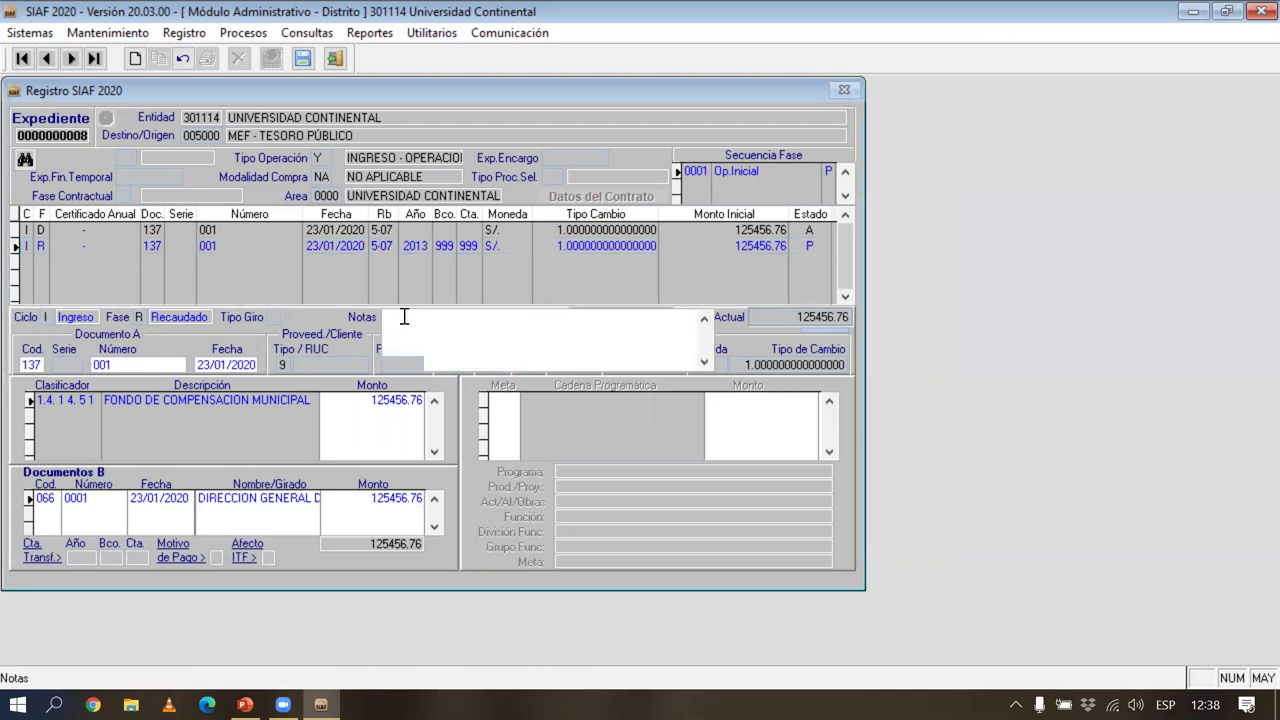
pyautogui.write('POR EL REGISTRO .......')
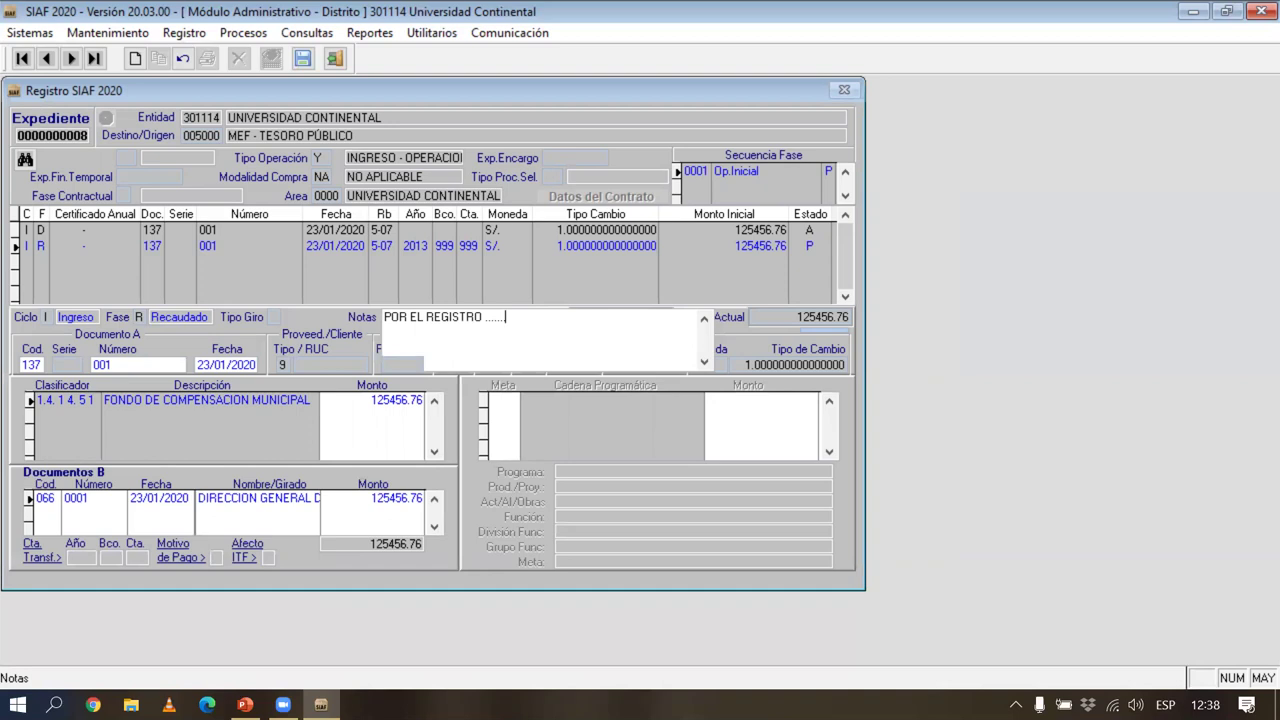
pyautogui.click(384, 246)
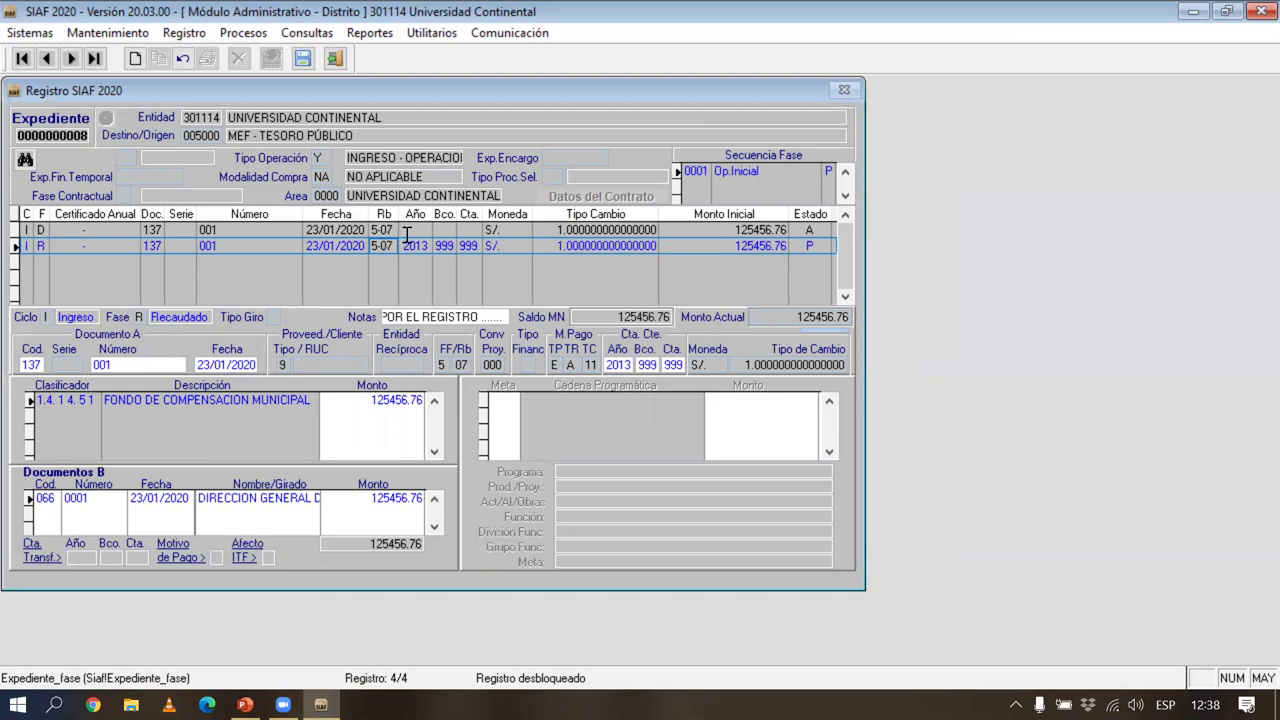
pyautogui.click(302, 58)
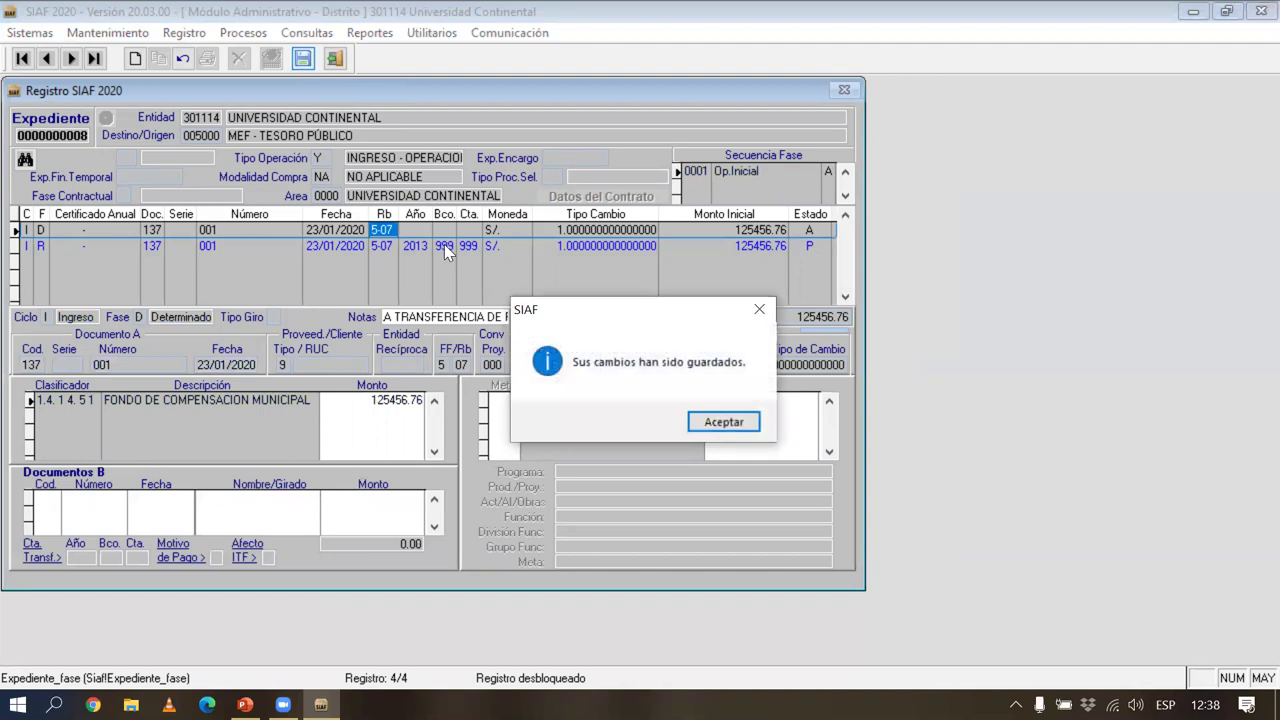
pyautogui.click(722, 422)
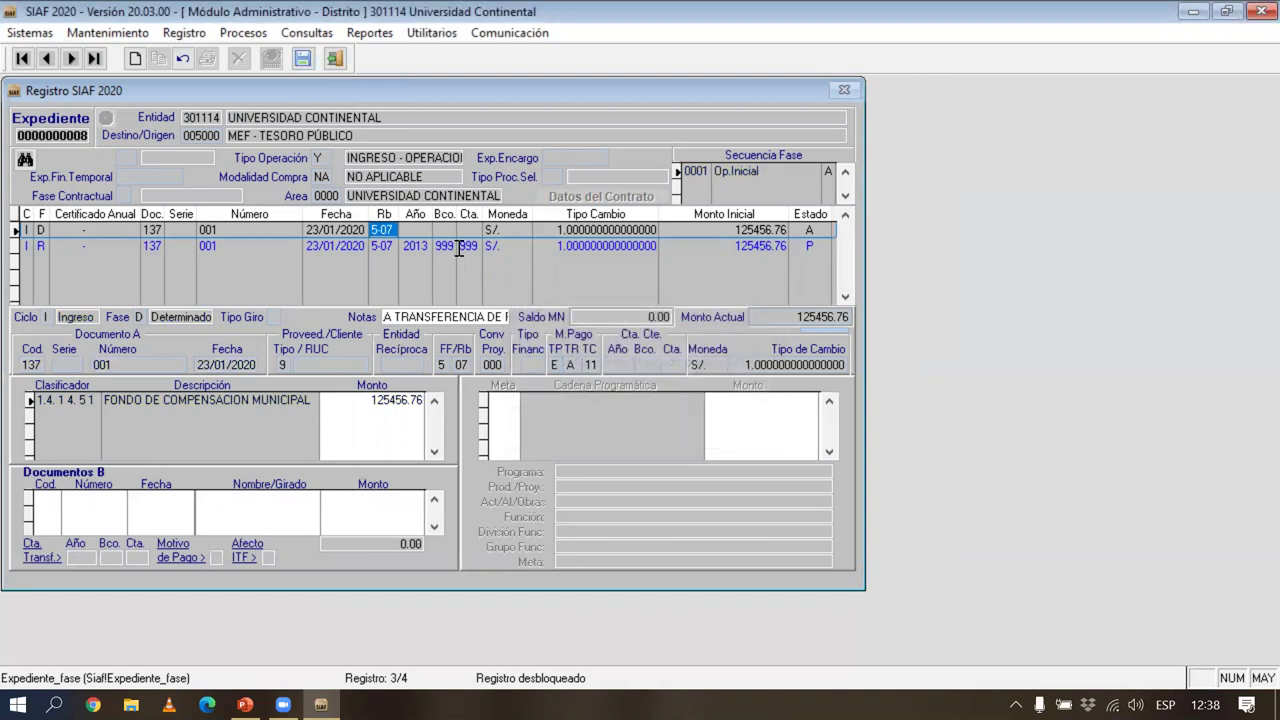
# Step: Authorize the Recaudado phase with Autorización [Versión DEMO] and reselect its line in the phase list
pyautogui.click(458, 247)
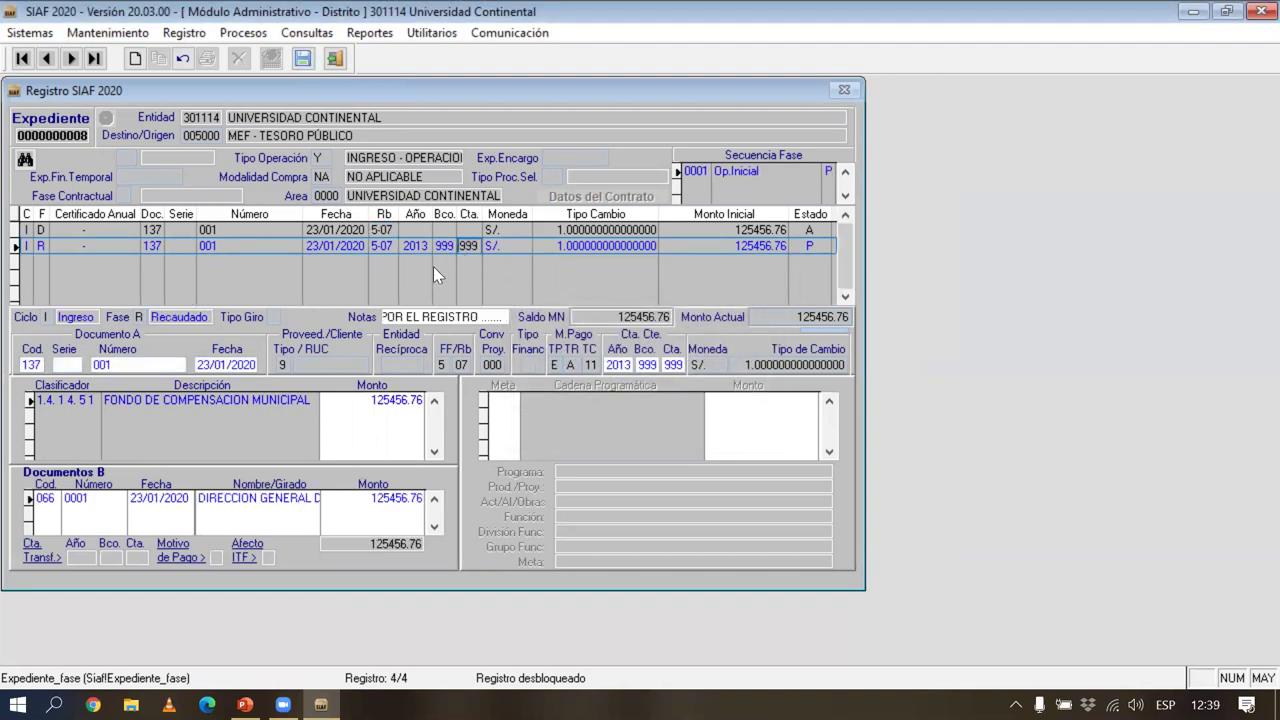
pyautogui.rightClick(433, 266)
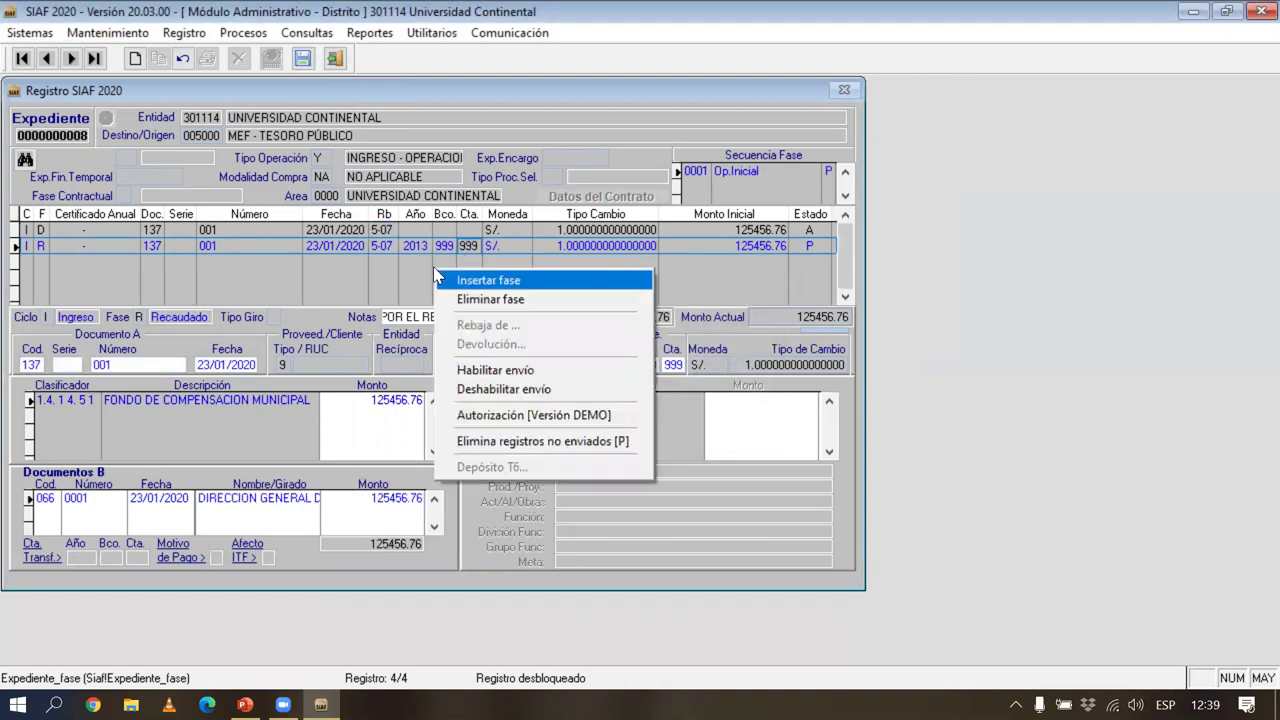
pyautogui.click(512, 416)
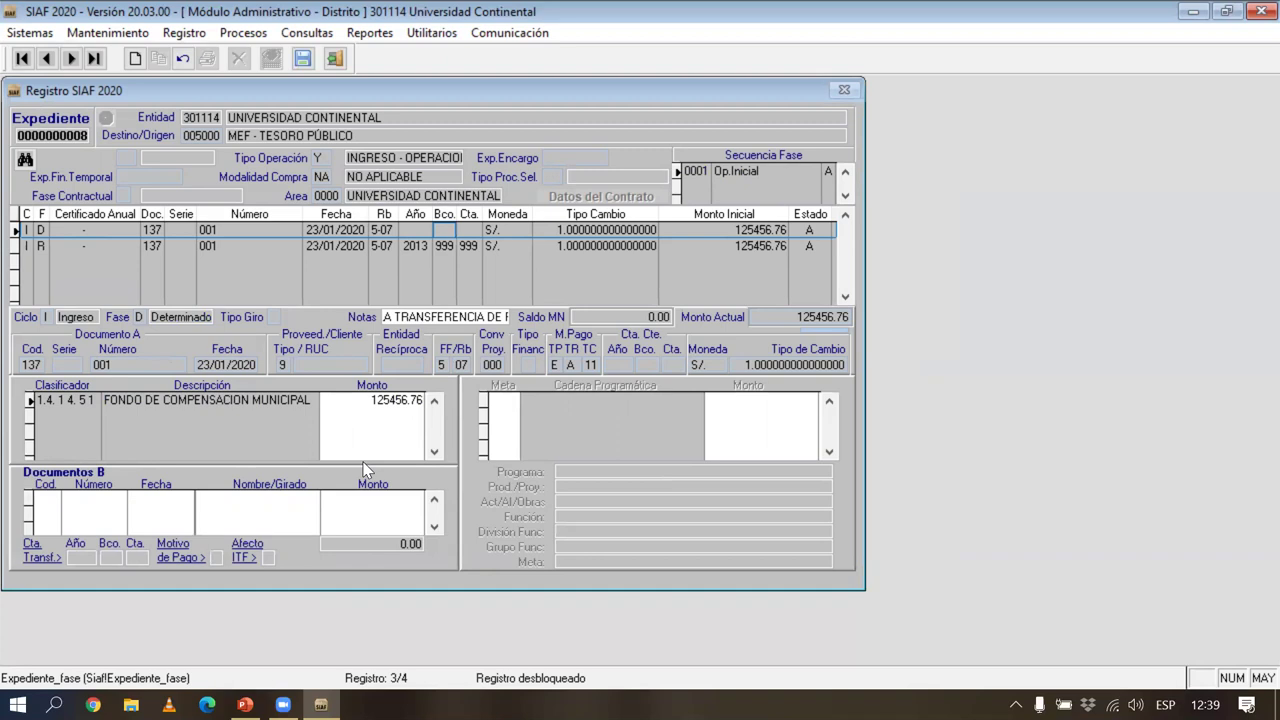
pyautogui.click(357, 247)
pyautogui.rightClick(357, 247)
pyautogui.click(260, 289)
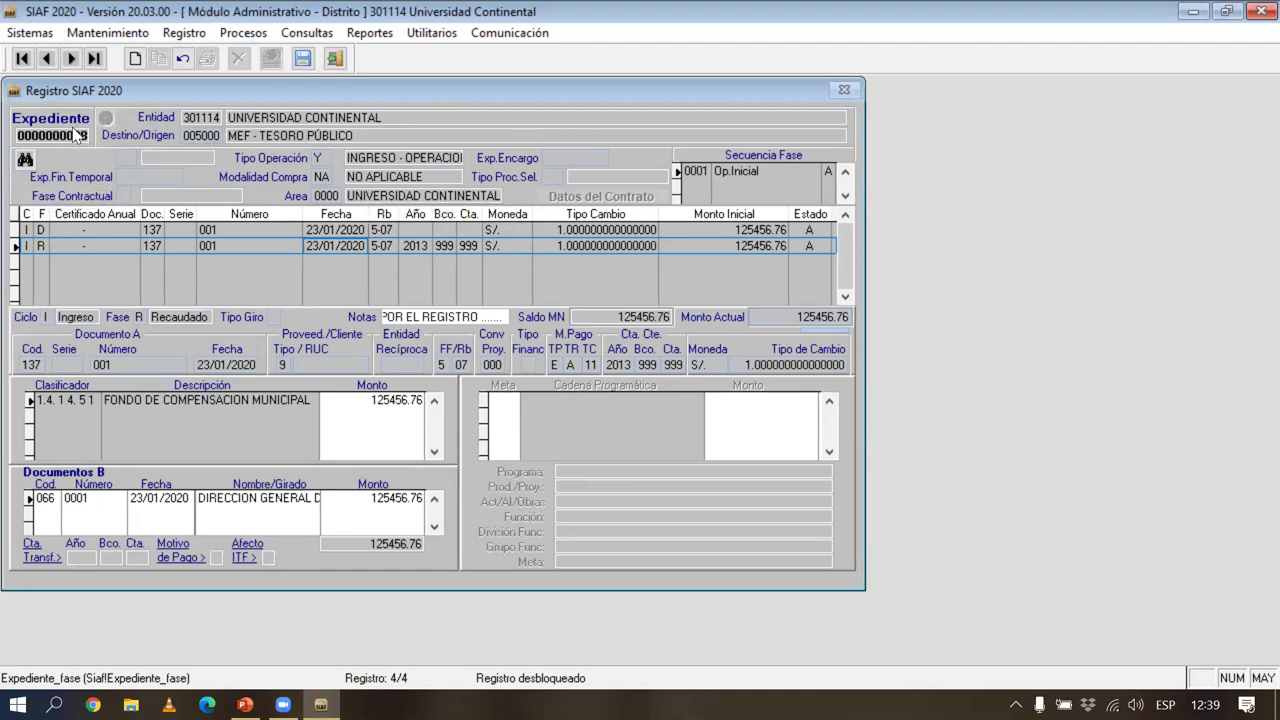
# Step: Close the expediente and switch from the Módulo Administrativo to the Módulo Contable
pyautogui.click(335, 59)
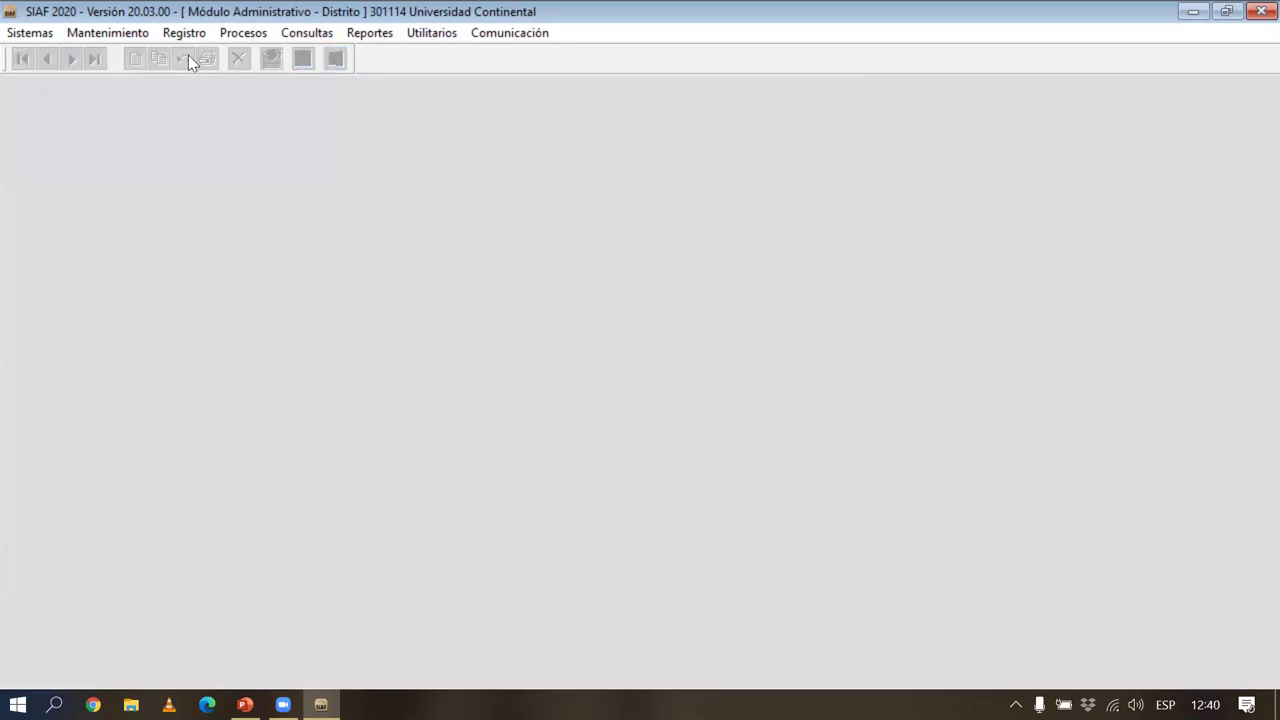
pyautogui.click(48, 33)
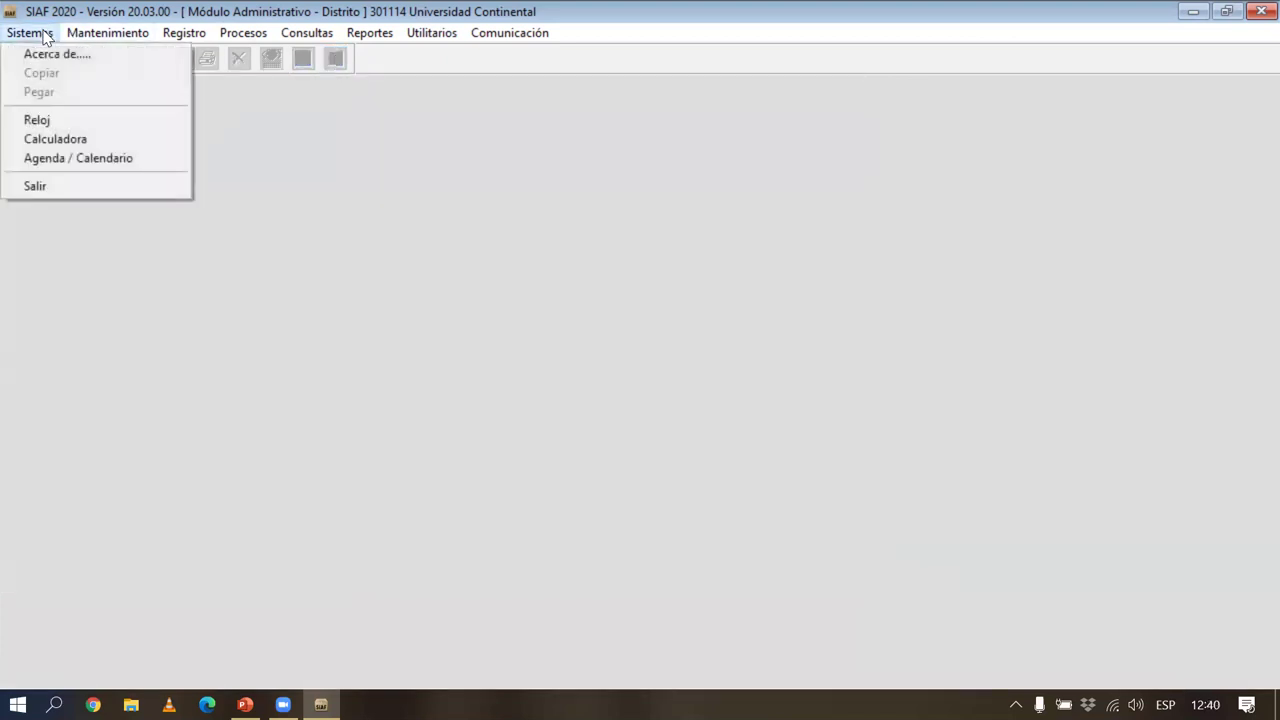
pyautogui.click(34, 187)
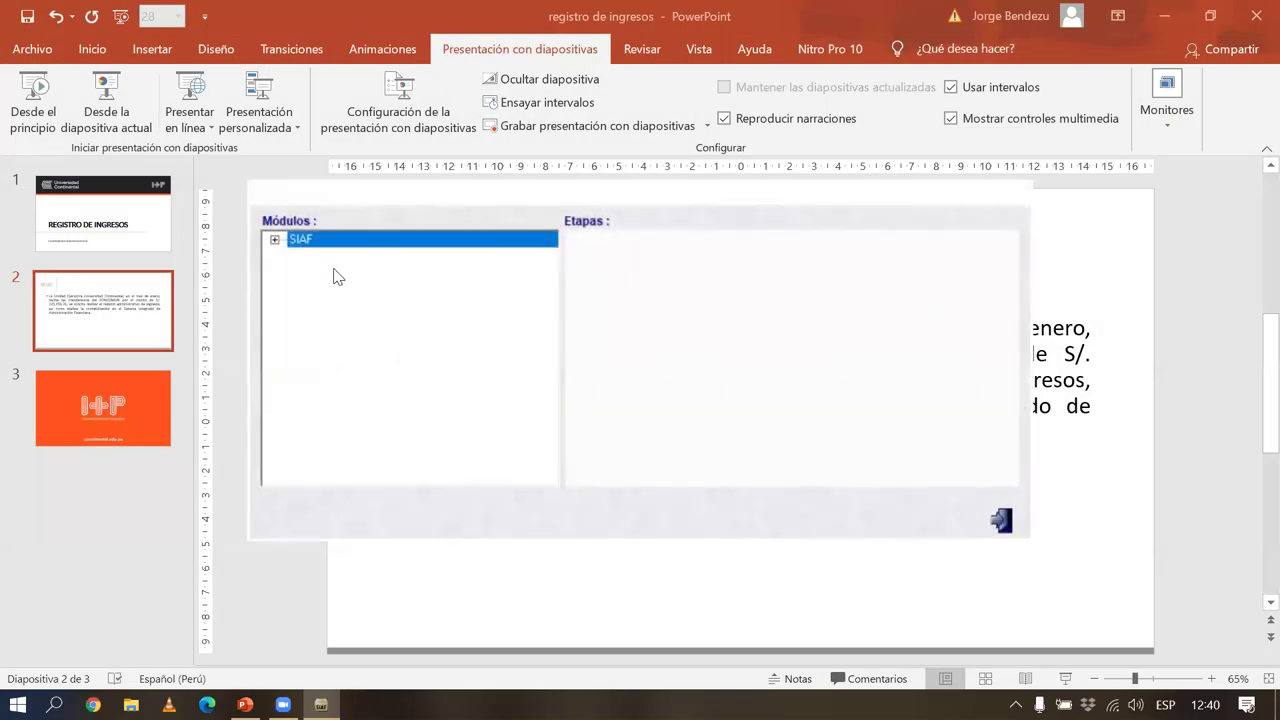
pyautogui.click(273, 241)
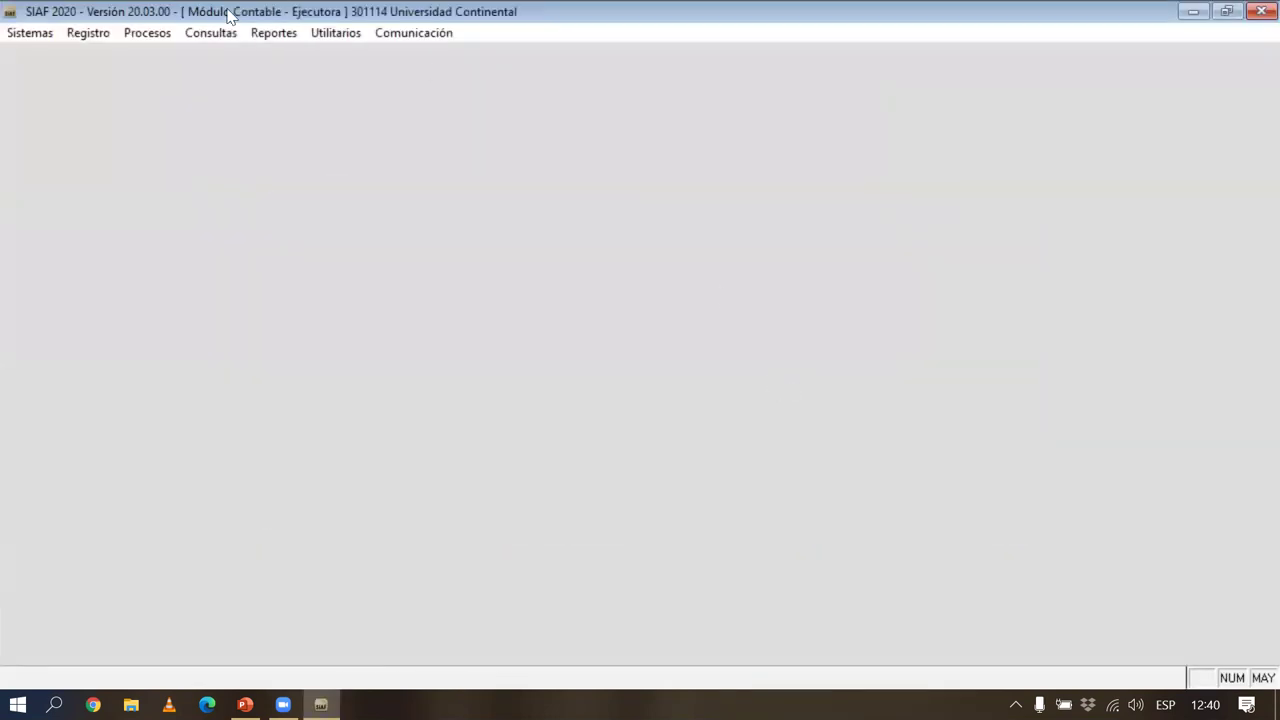
# Step: Open the accounting of Registros Administrativos in the Módulo Contable
pyautogui.click(84, 37)
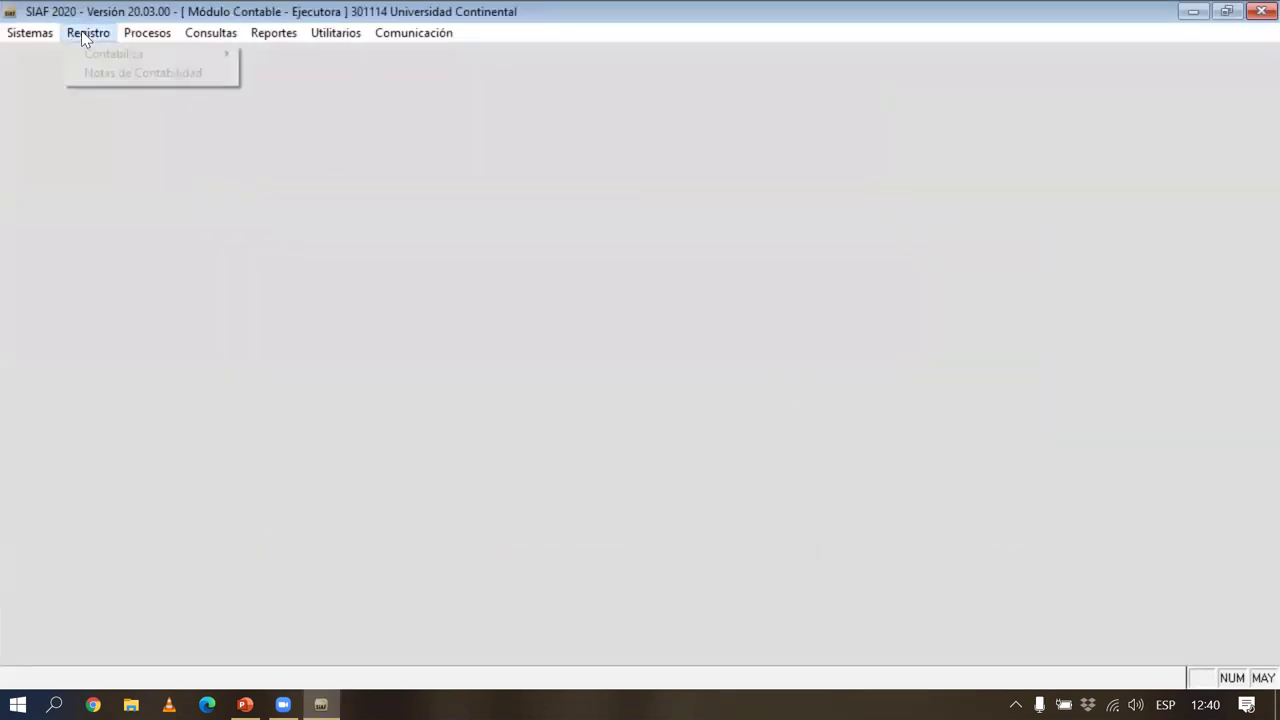
pyautogui.moveTo(95, 60)
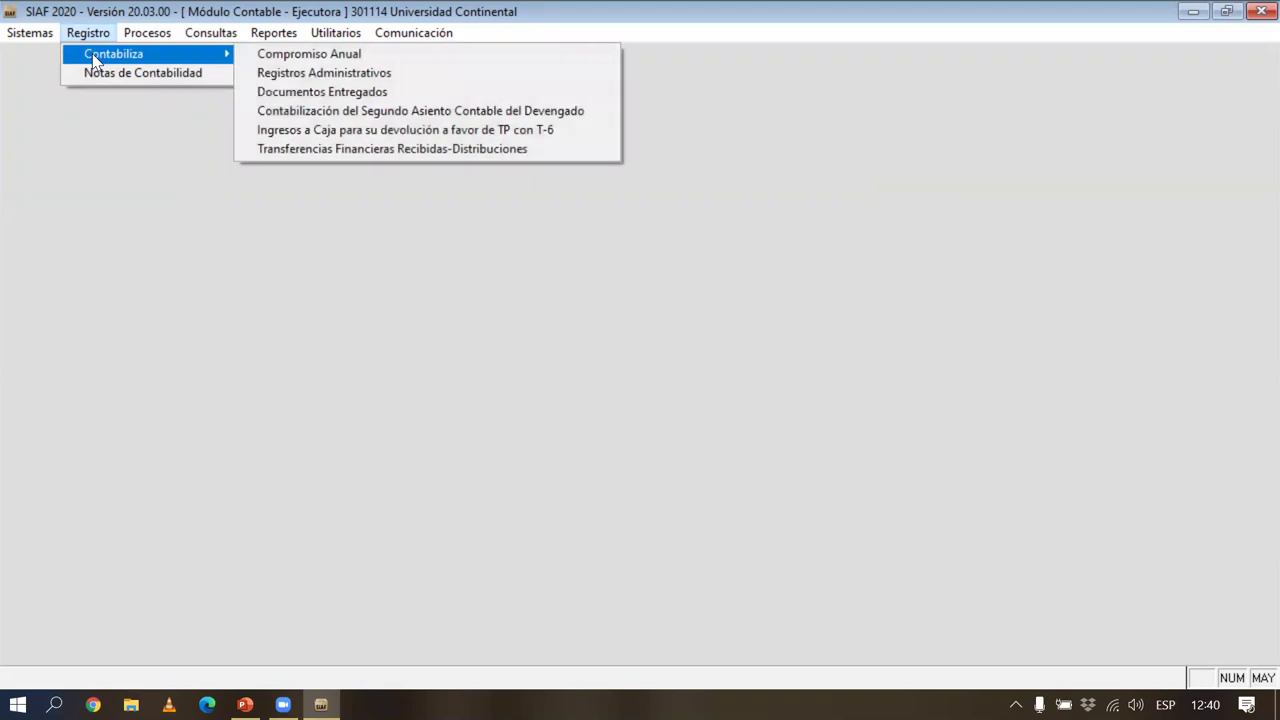
pyautogui.click(336, 76)
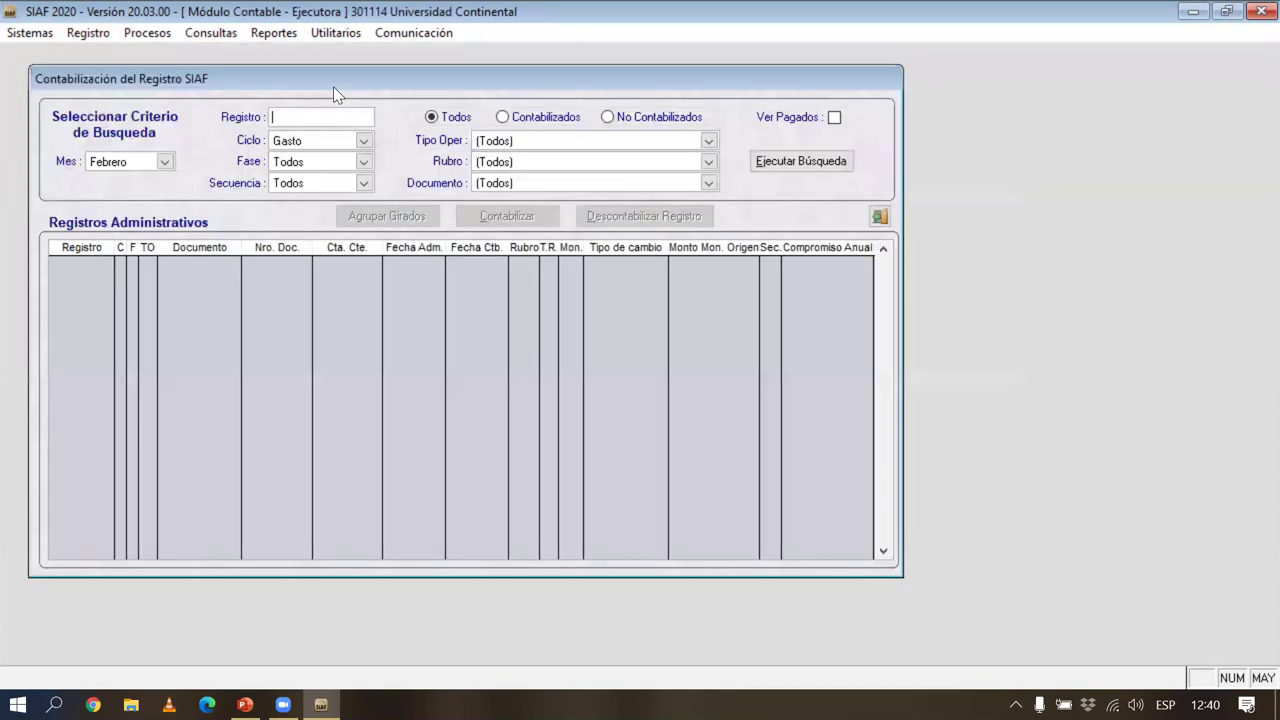
# Step: Search the administrative records for the month Enero and the cycle Ingreso
pyautogui.click(164, 162)
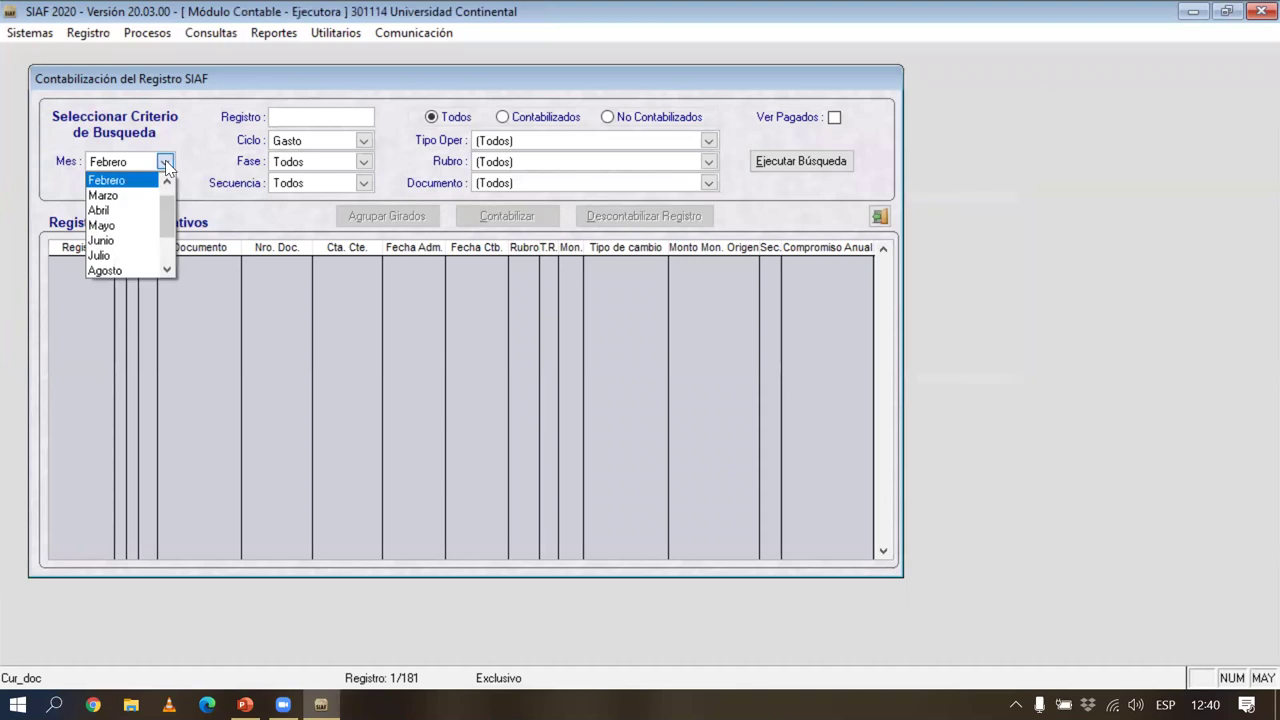
pyautogui.click(167, 180)
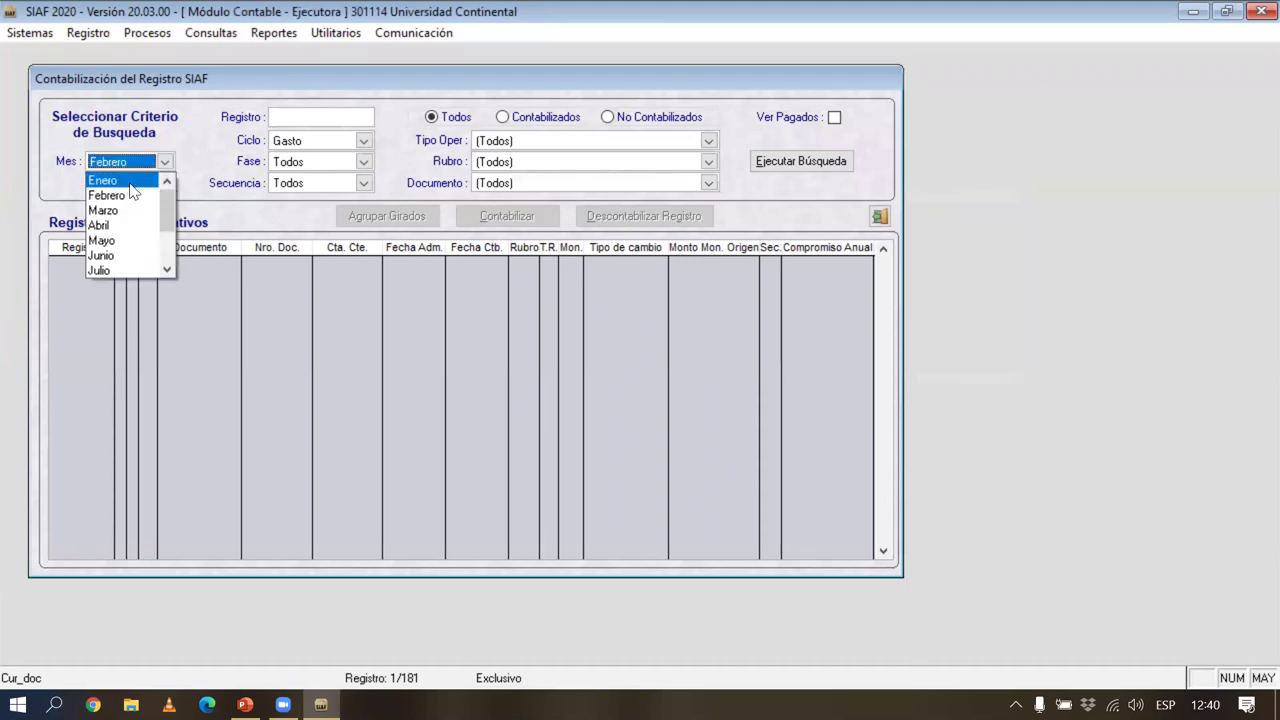
pyautogui.click(128, 181)
pyautogui.click(363, 140)
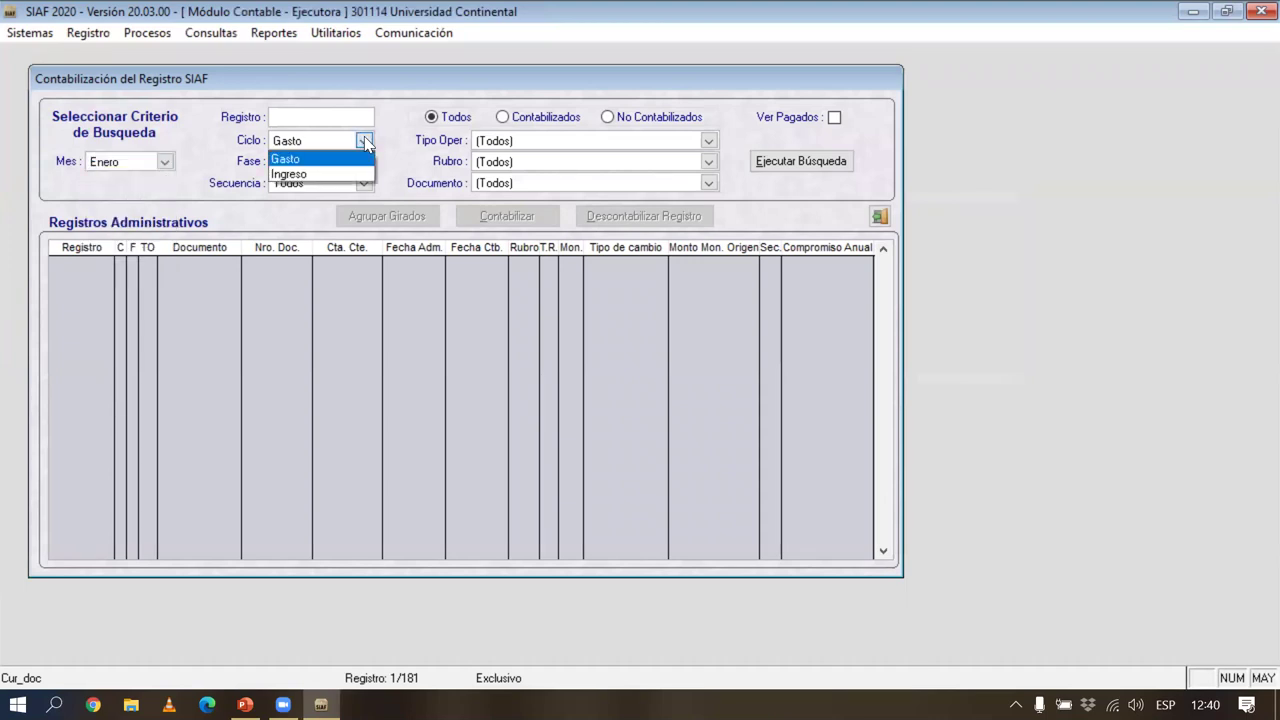
pyautogui.click(314, 174)
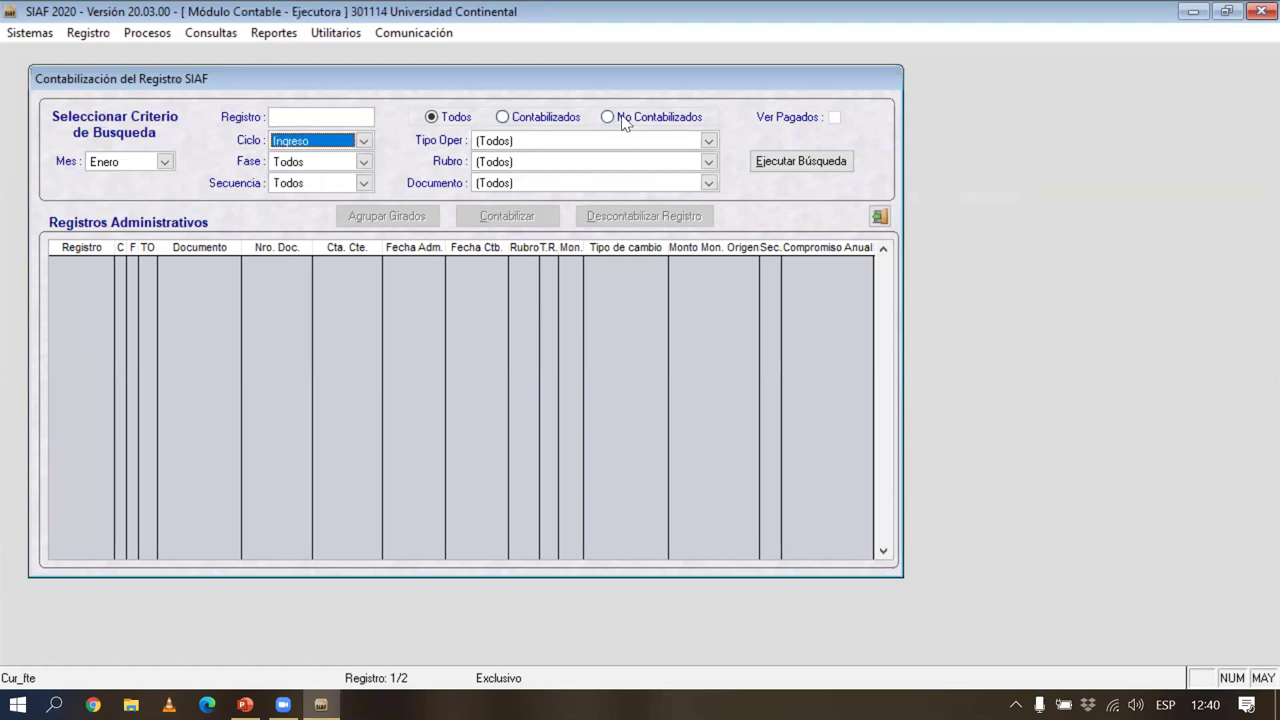
pyautogui.click(787, 163)
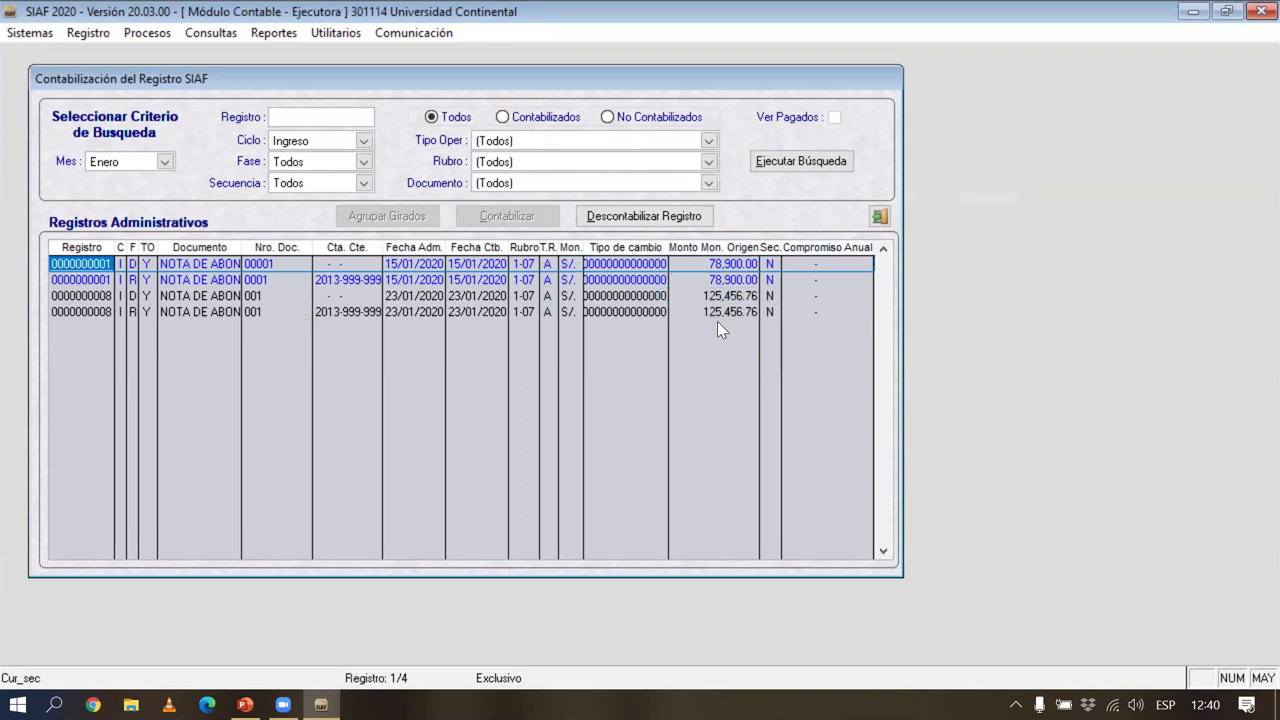
pyautogui.click(96, 296)
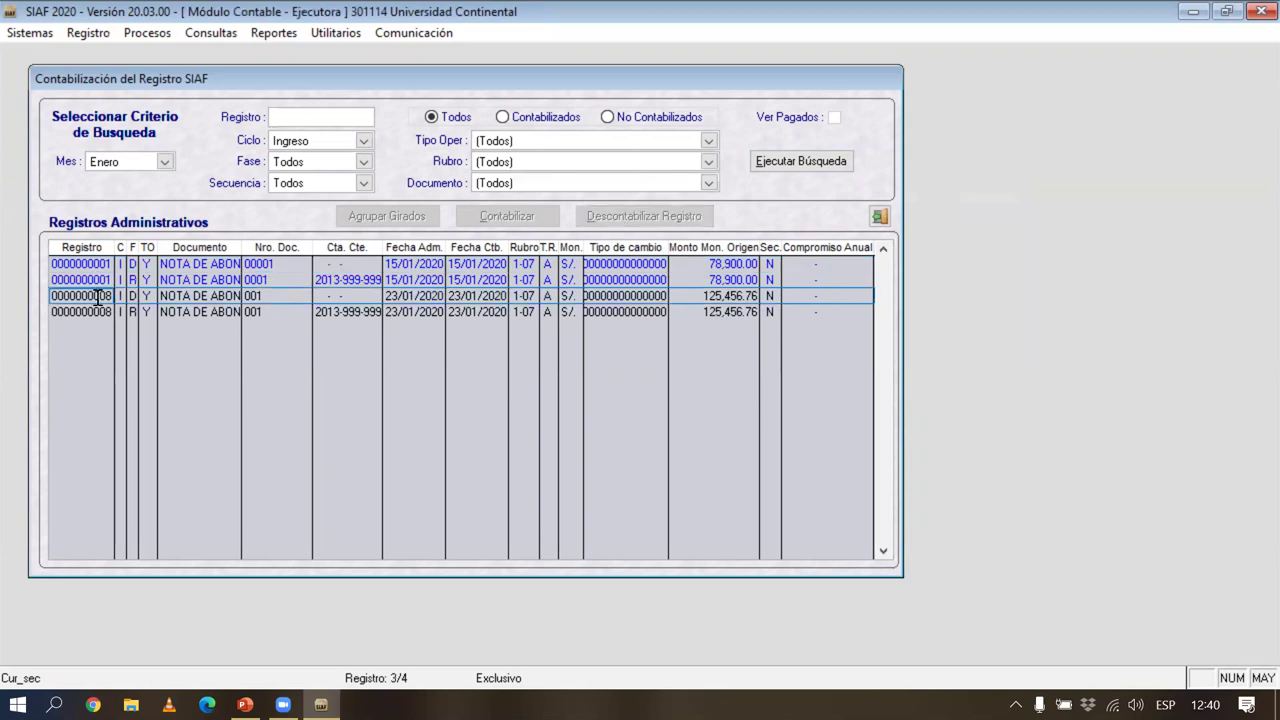
pyautogui.doubleClick(448, 515)
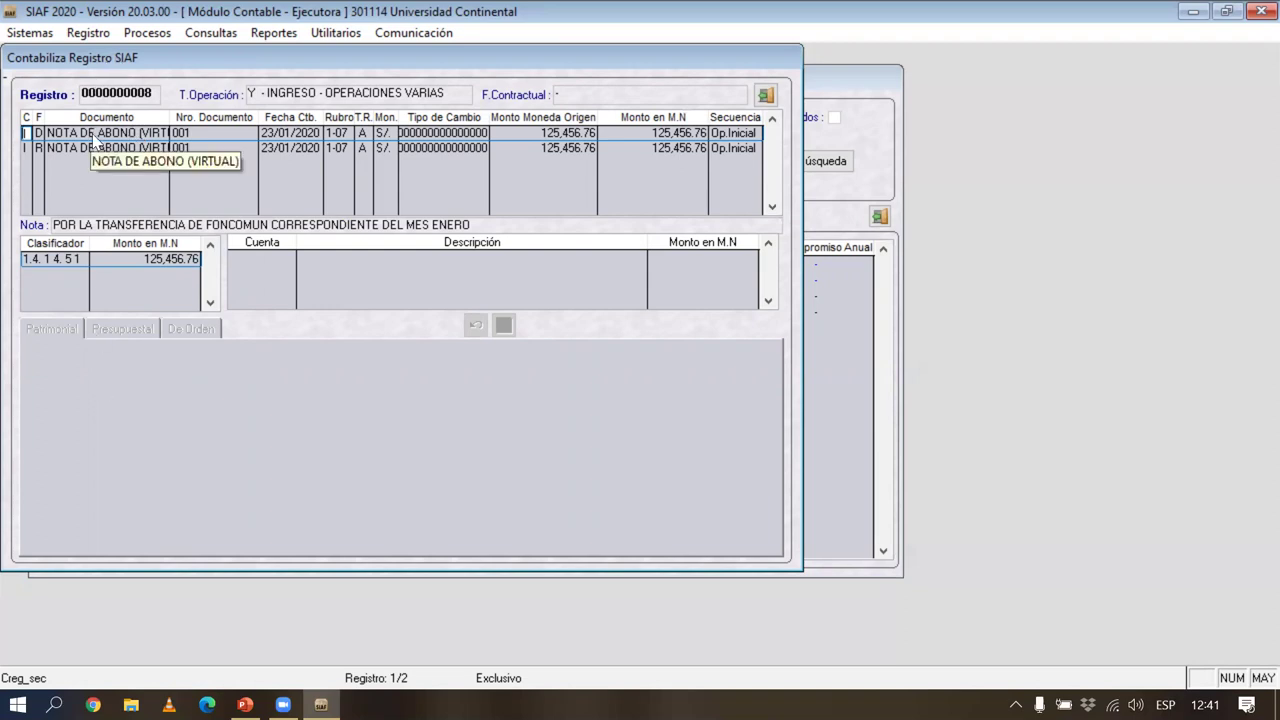
pyautogui.click(59, 258)
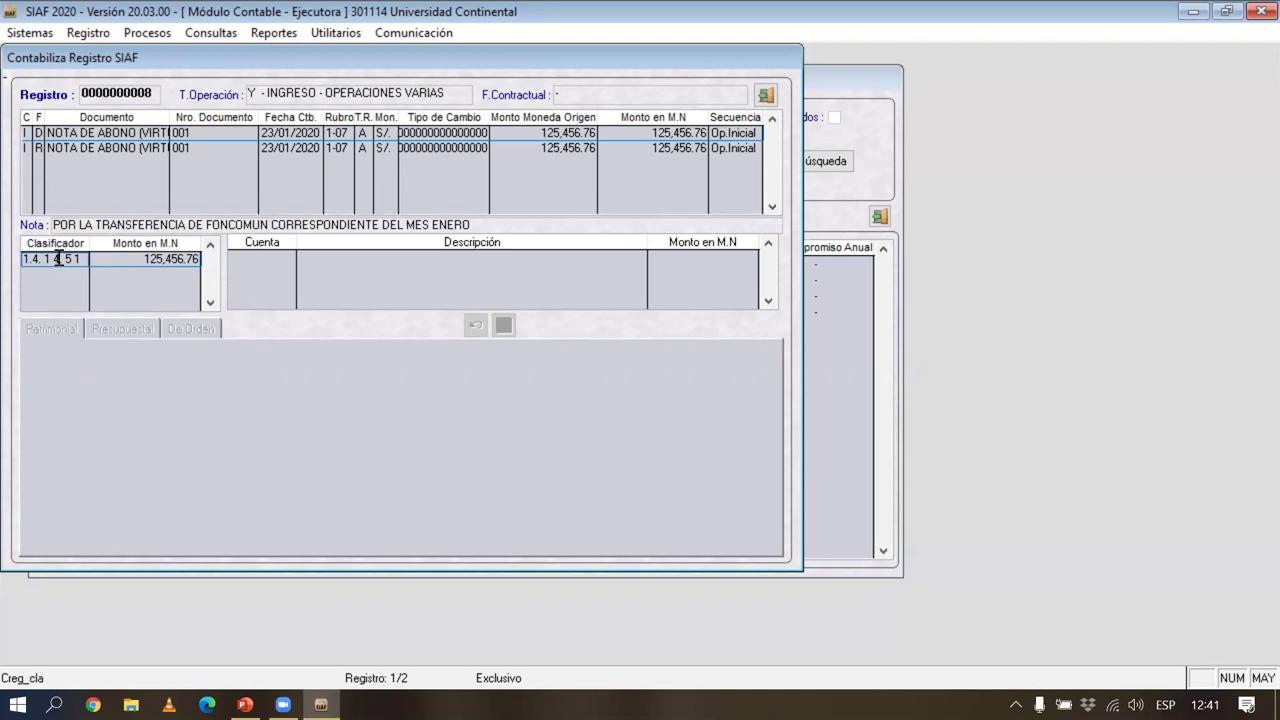
pyautogui.doubleClick(59, 258)
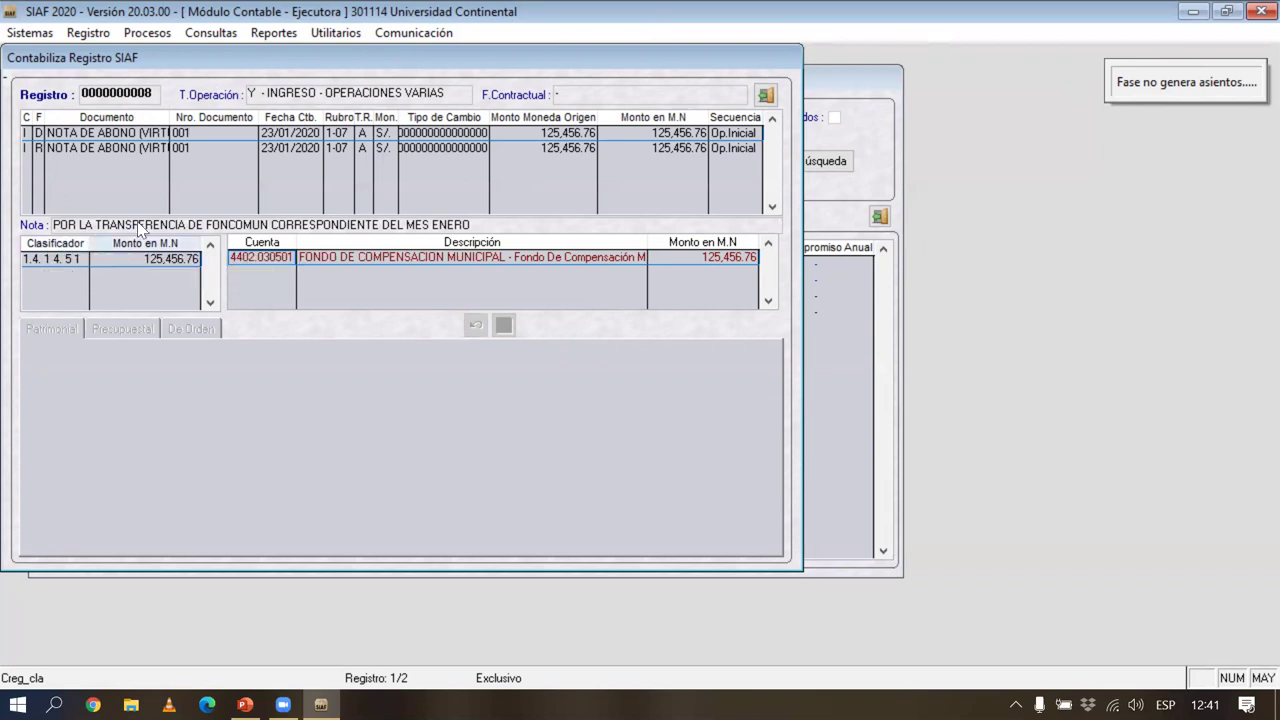
pyautogui.moveTo(44, 268)
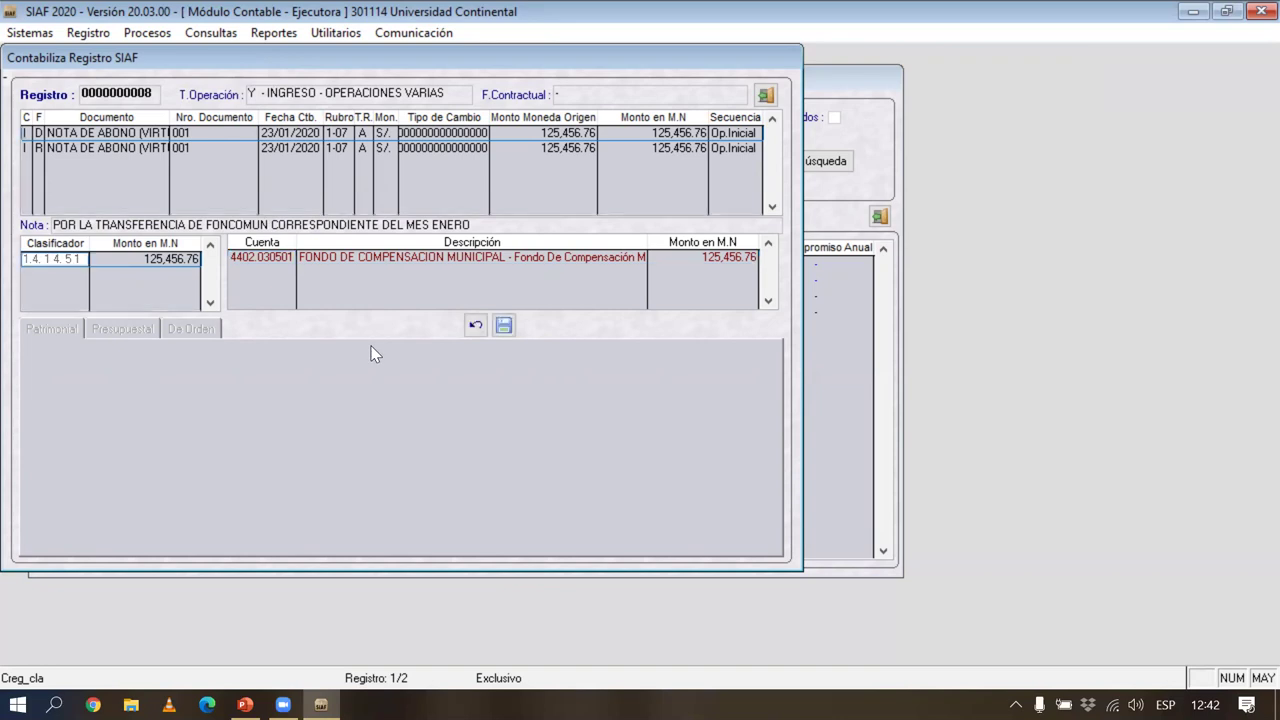
pyautogui.click(505, 327)
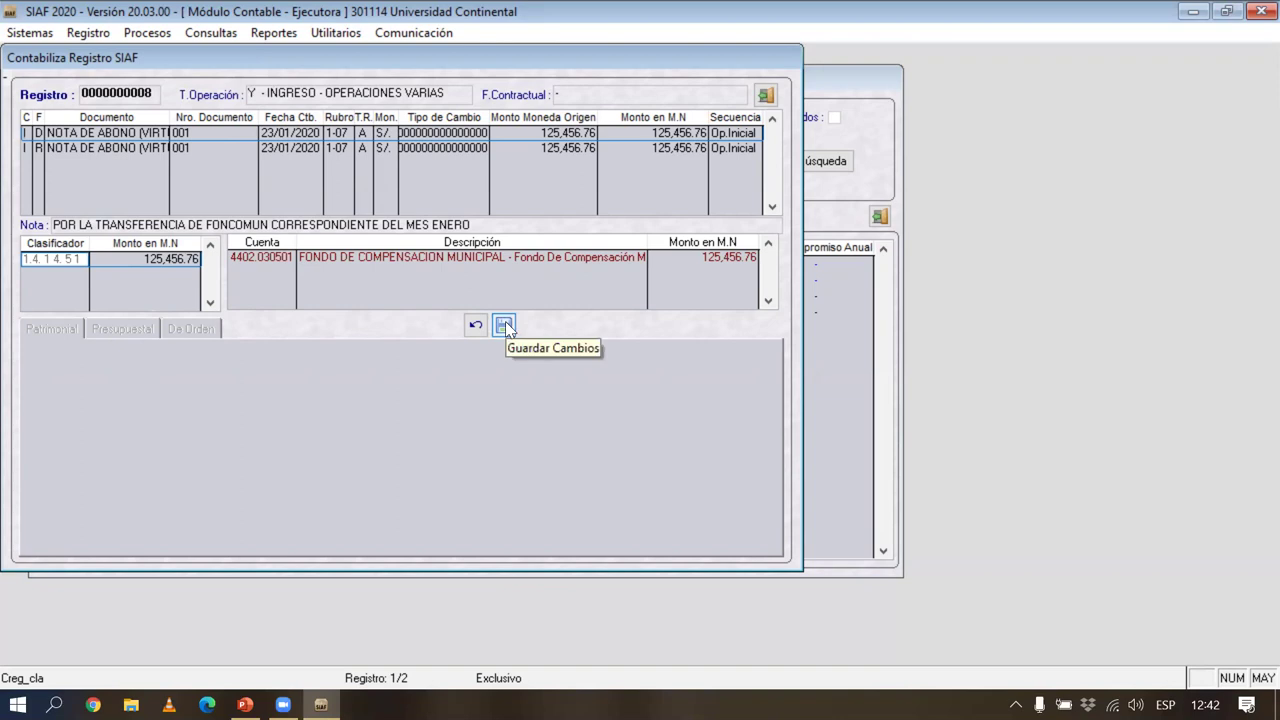
pyautogui.click(504, 325)
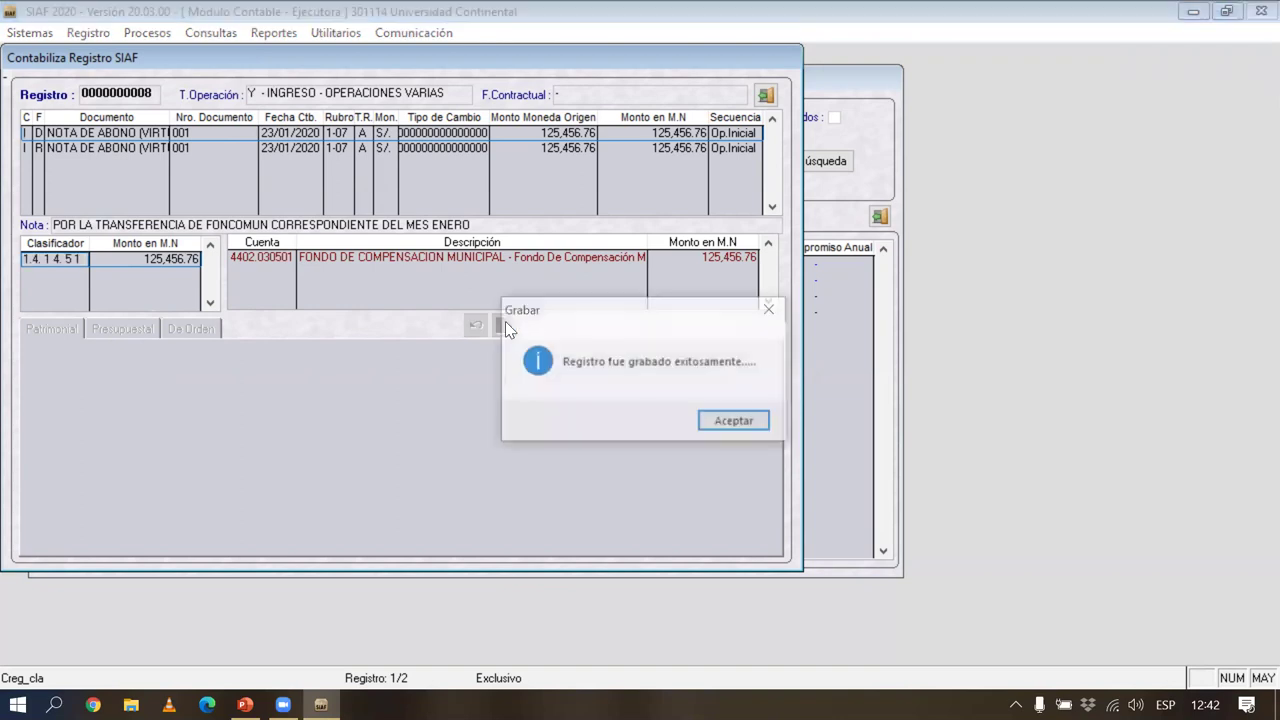
pyautogui.click(726, 424)
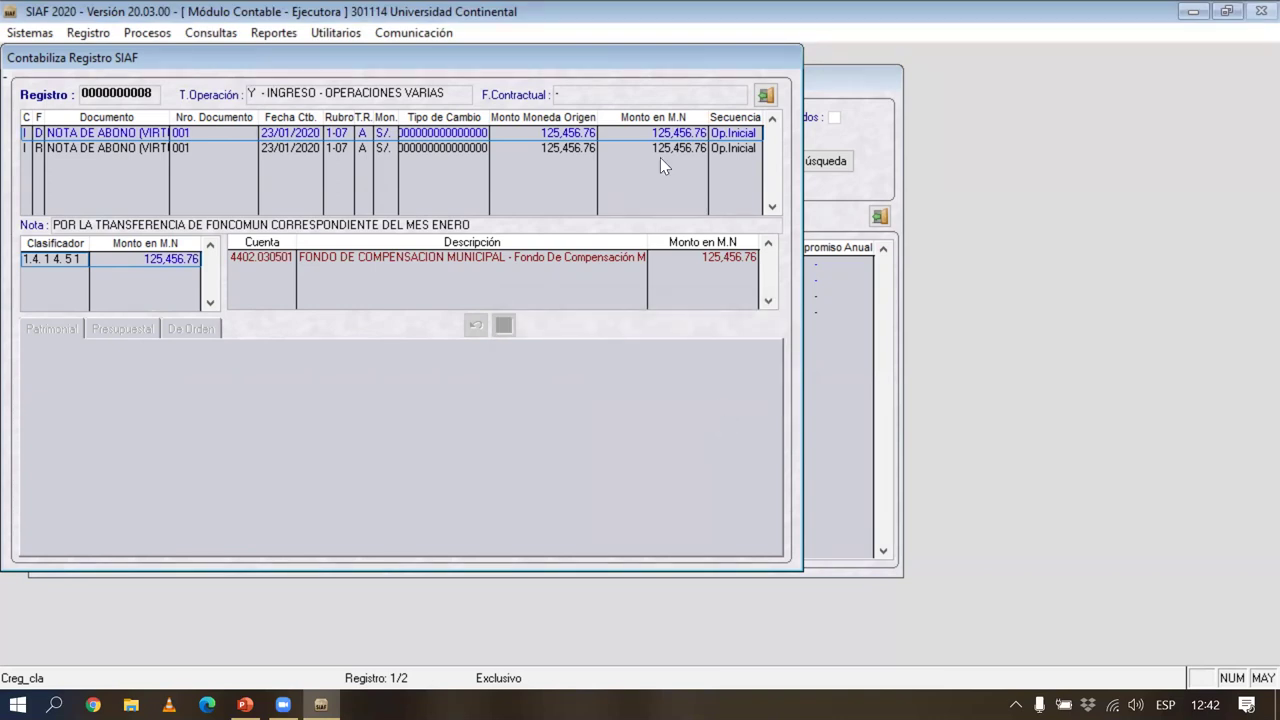
pyautogui.click(279, 151)
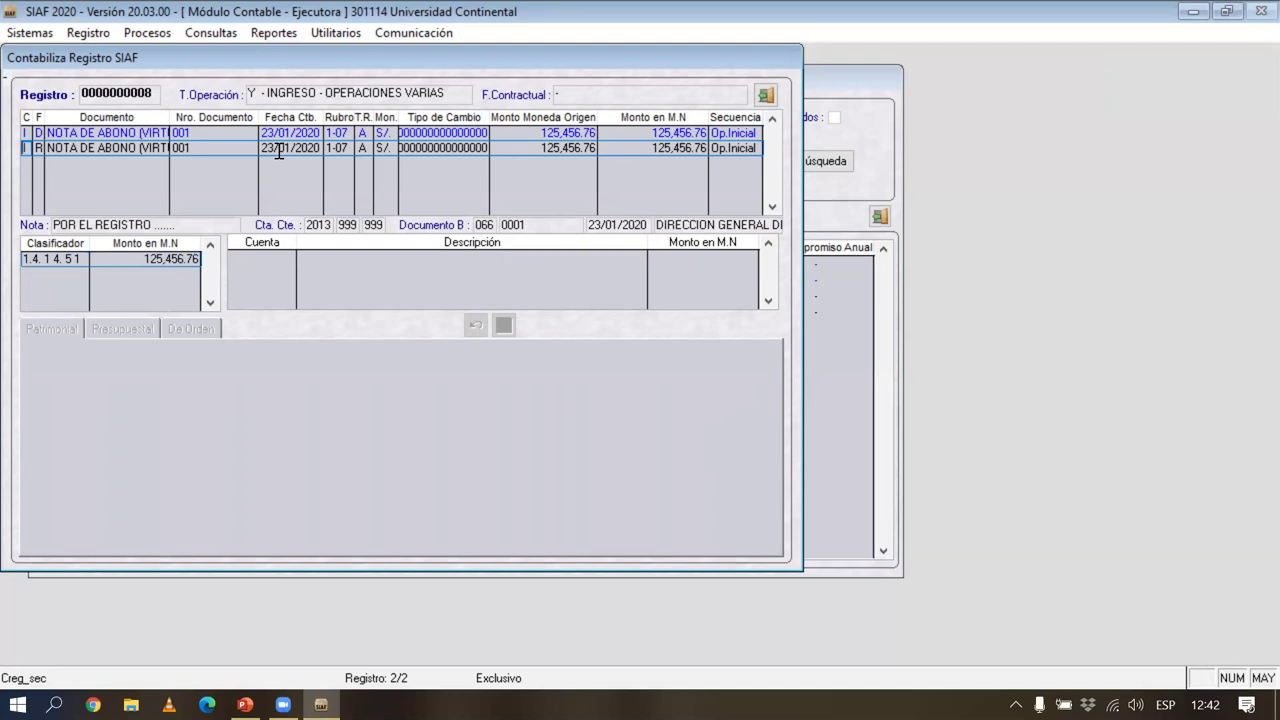
pyautogui.click(61, 259)
pyautogui.click(61, 259)
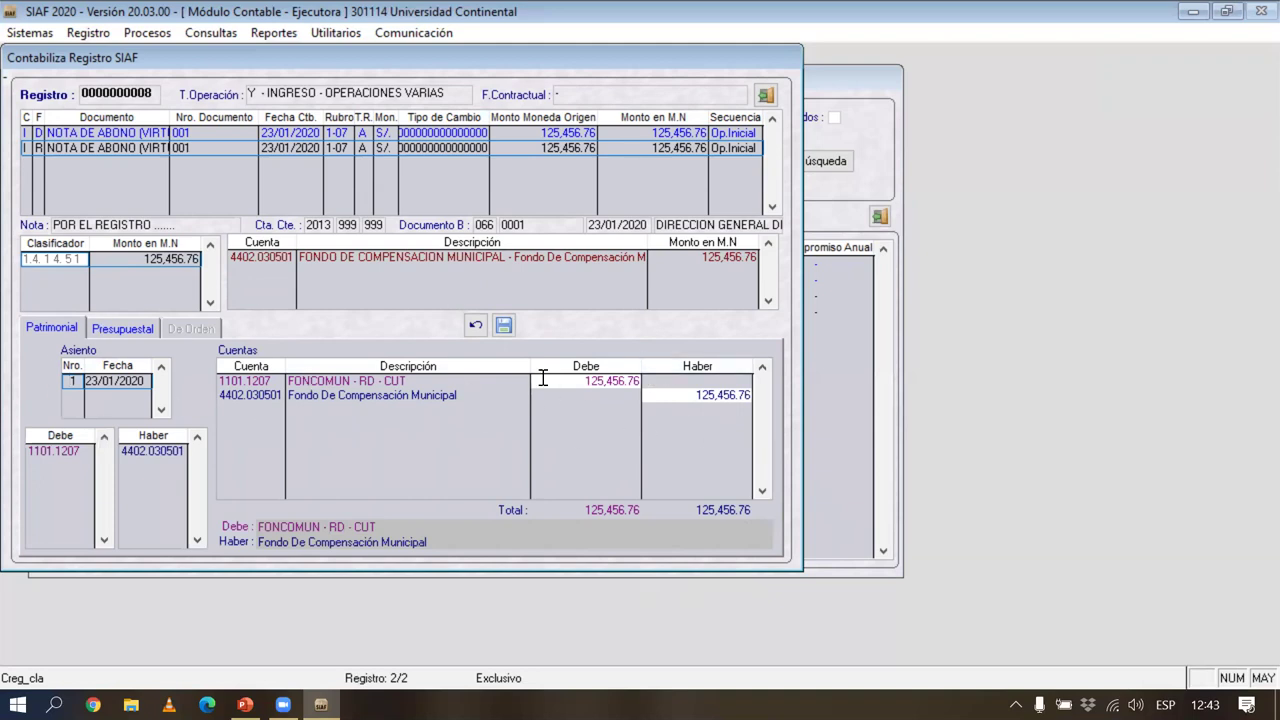
pyautogui.click(127, 332)
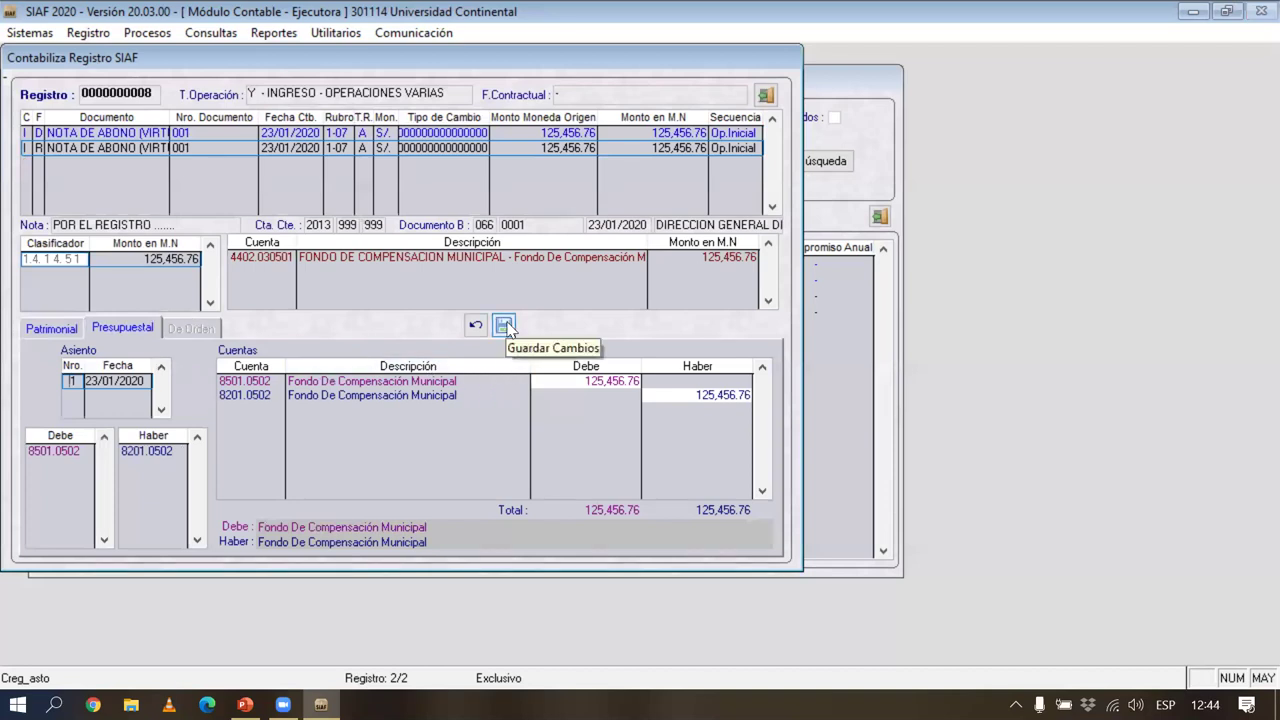
pyautogui.click(505, 326)
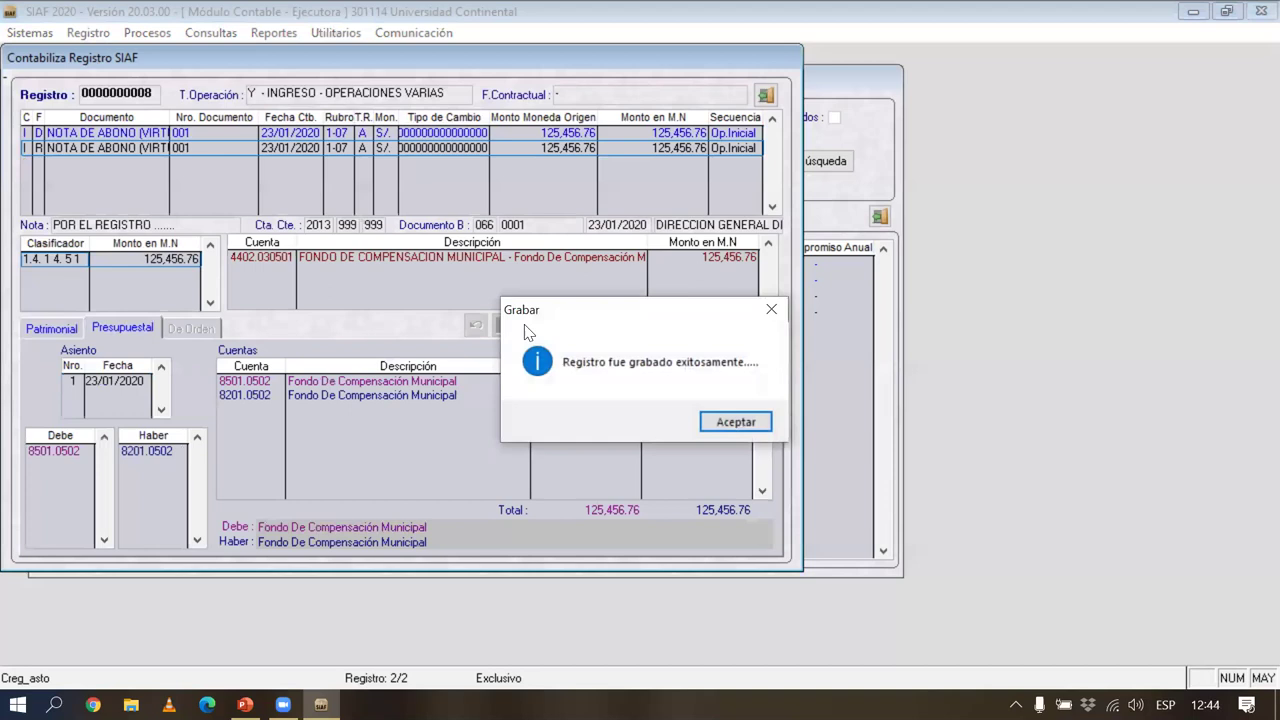
pyautogui.click(728, 420)
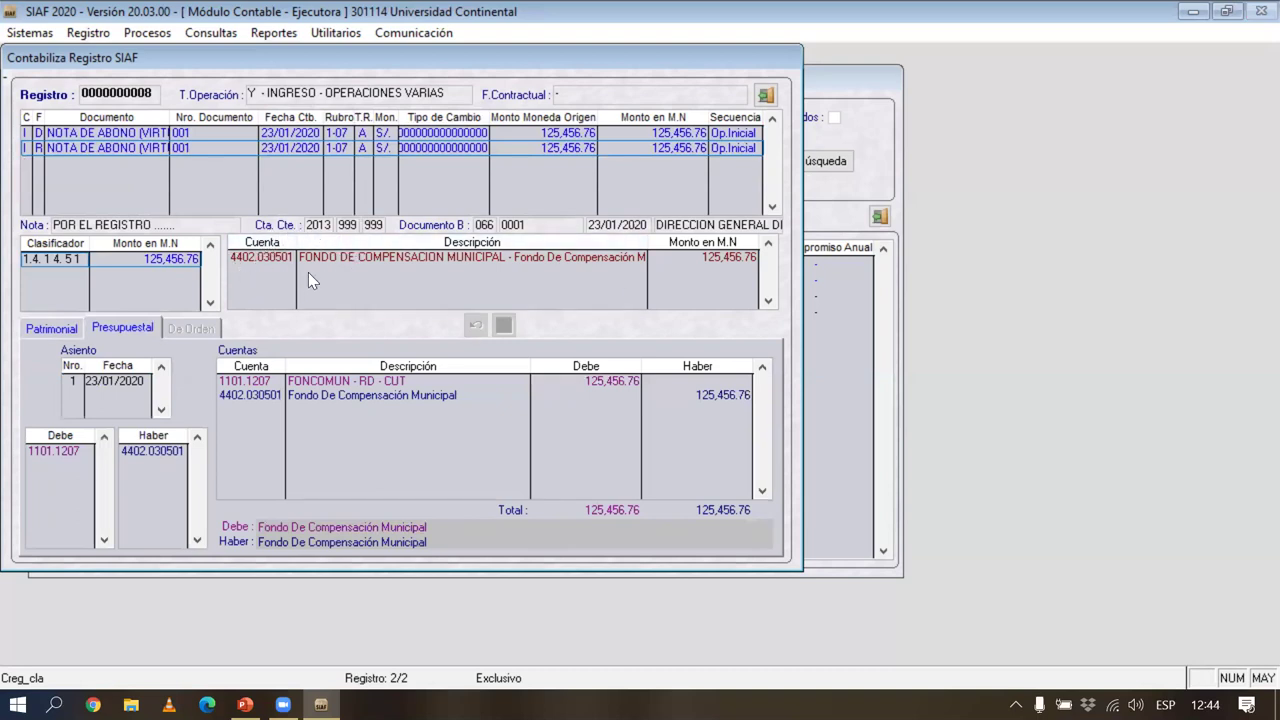
pyautogui.click(48, 328)
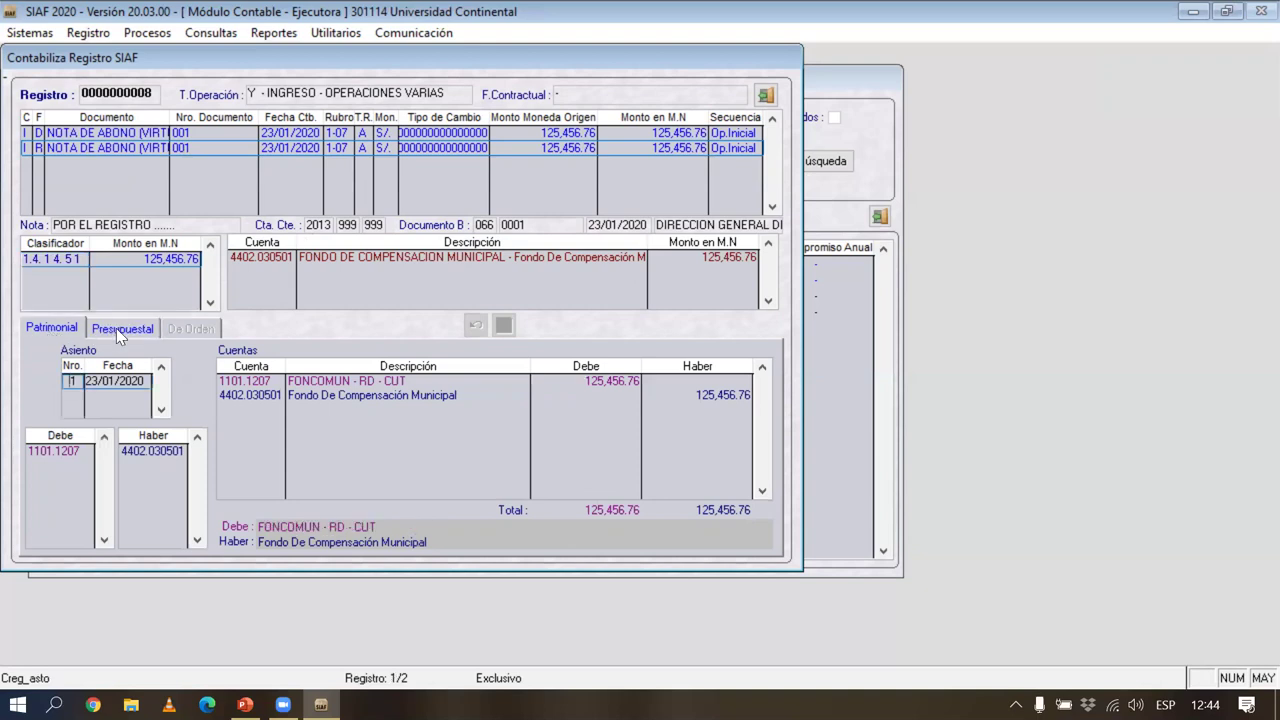
pyautogui.click(117, 330)
pyautogui.click(56, 329)
pyautogui.click(766, 97)
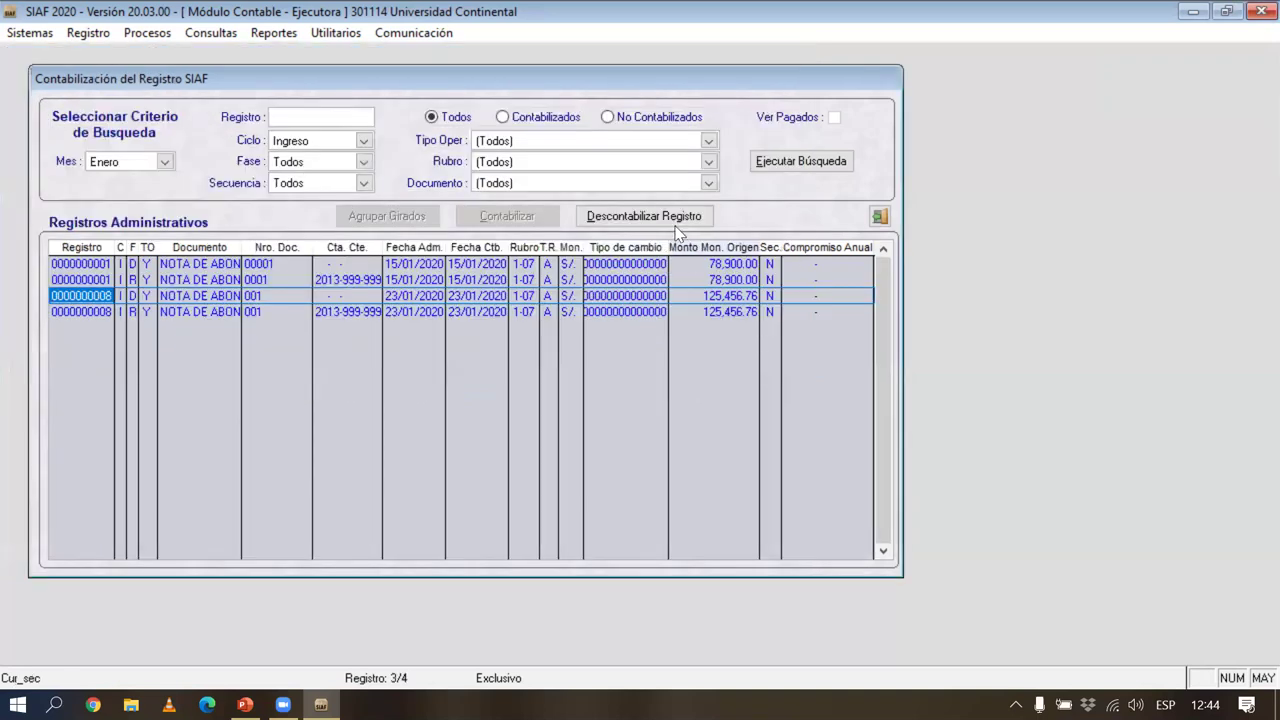